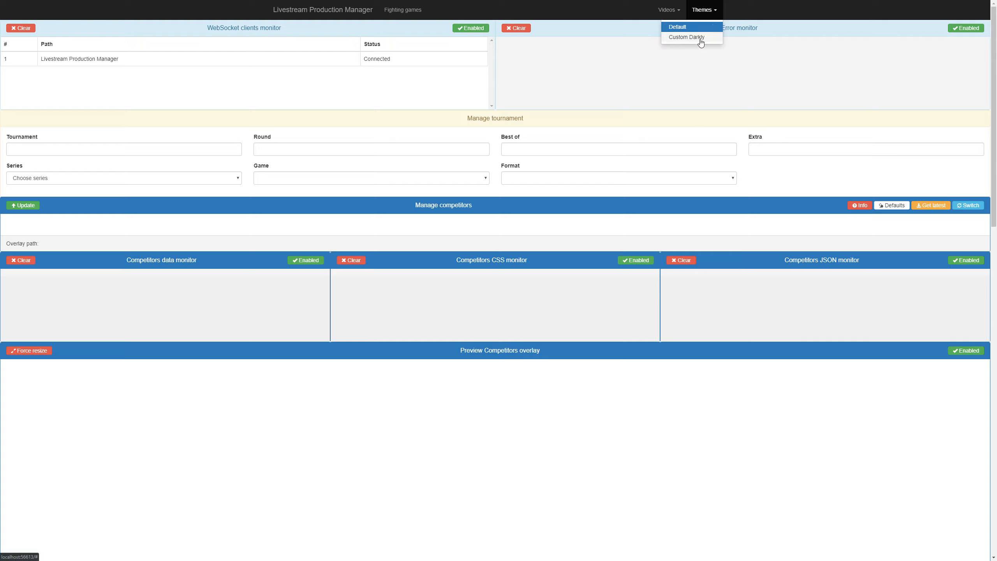
# - Apply the Custom Darkly theme to the interface
pyautogui.click(701, 38)
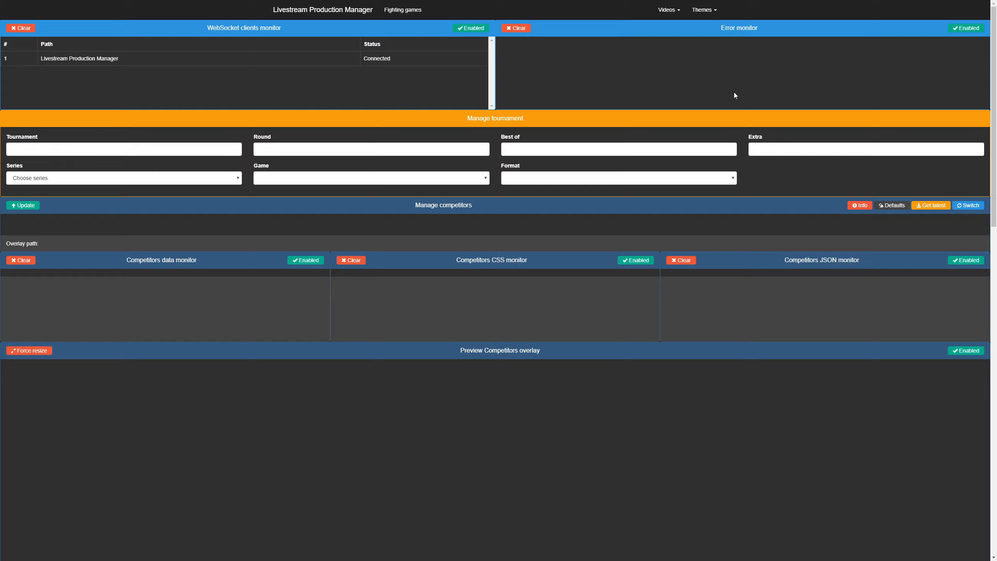
# - Set the tournament's series to Super Smash Bros., game to Super Smash Bros. Ultimate and format to Singles
pyautogui.click(237, 181)
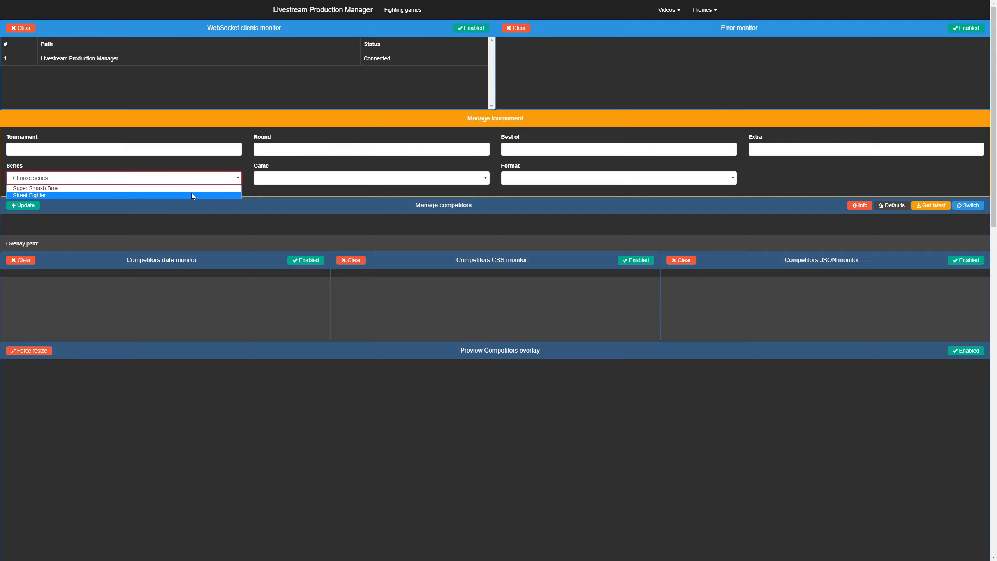
pyautogui.click(190, 193)
pyautogui.click(345, 182)
pyautogui.click(332, 216)
pyautogui.click(554, 177)
pyautogui.click(612, 191)
pyautogui.click(748, 204)
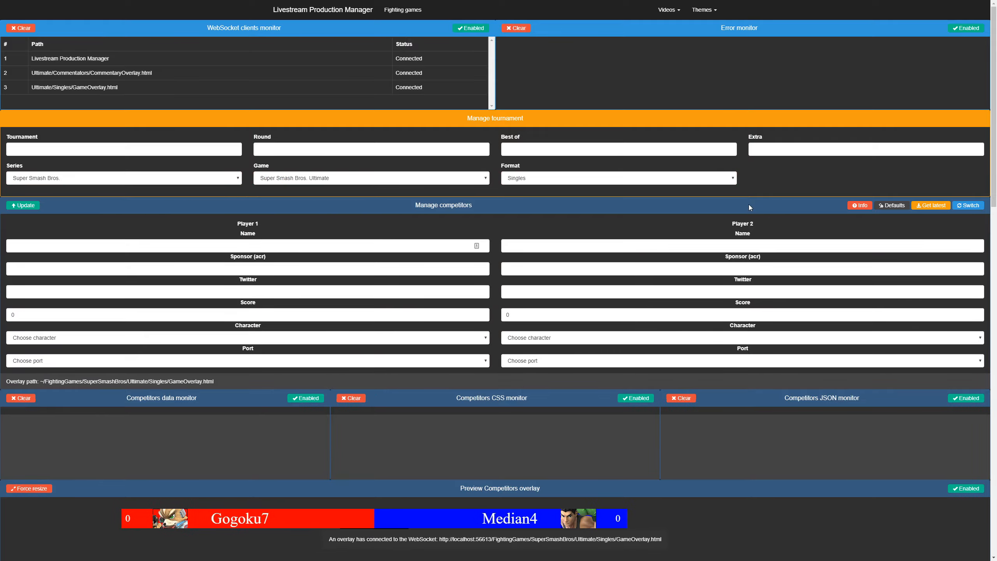
pyautogui.scroll(-1, 748, 204)
pyautogui.scroll(1, 903, 220)
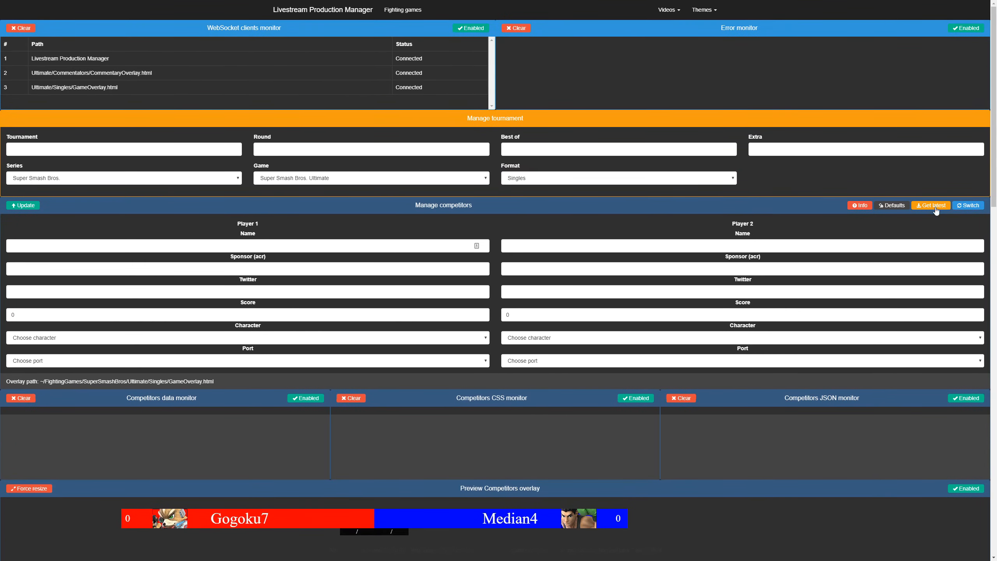
pyautogui.click(56, 318)
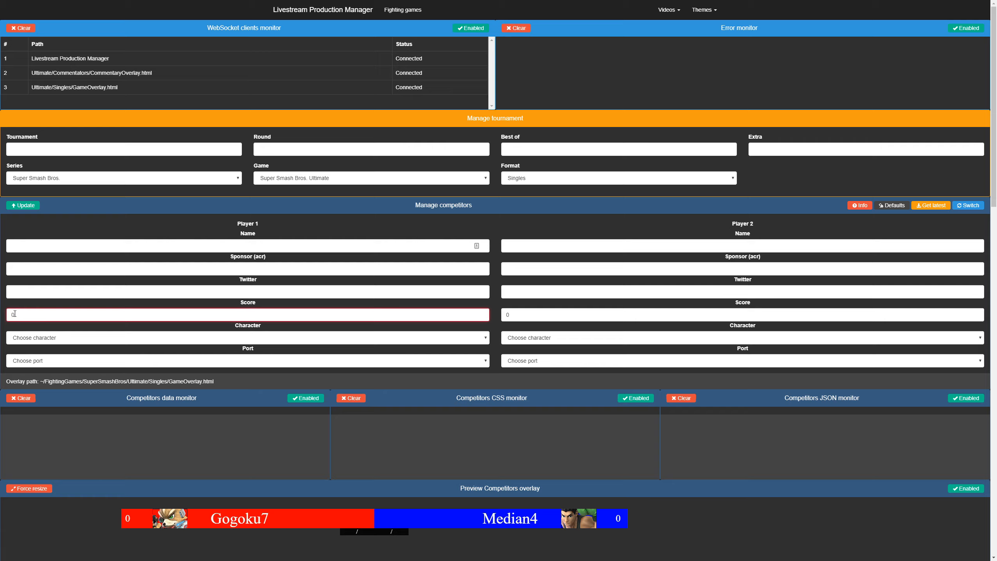
pyautogui.doubleClick(676, 316)
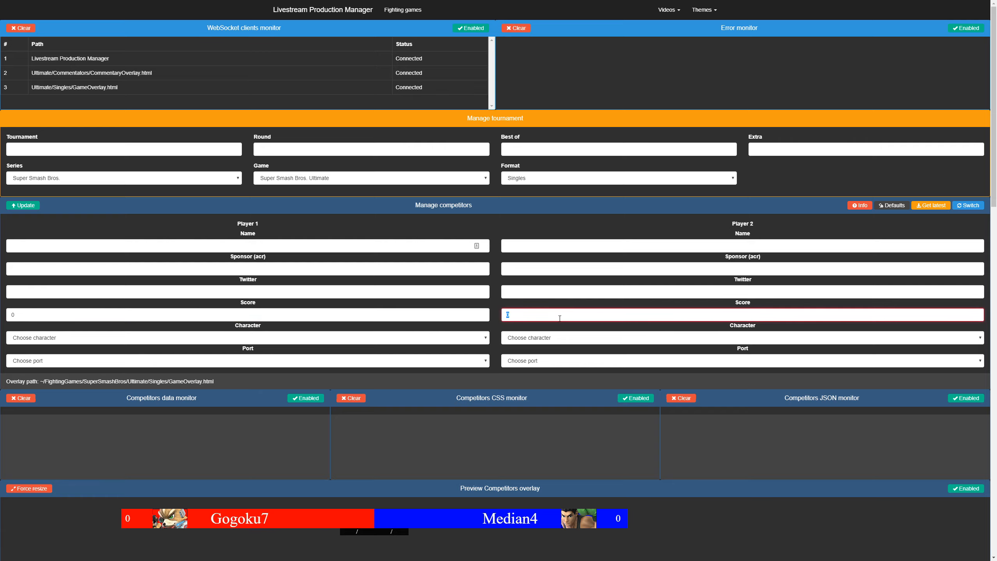
pyautogui.click(611, 238)
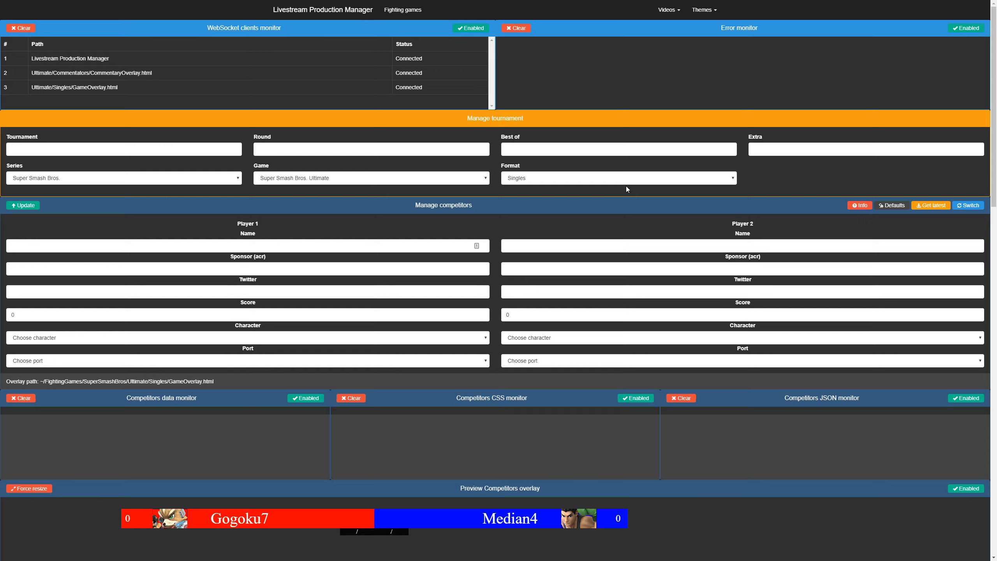
# - Retrieve the latest Singles competitor values and update the competitors overlay with them
pyautogui.click(942, 206)
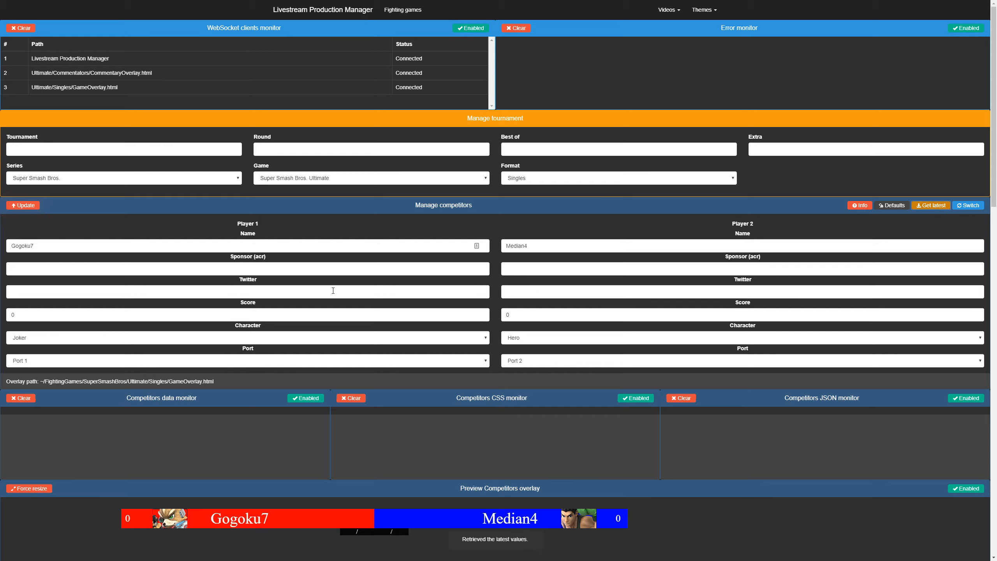
pyautogui.scroll(-1, 405, 334)
pyautogui.scroll(1, 407, 334)
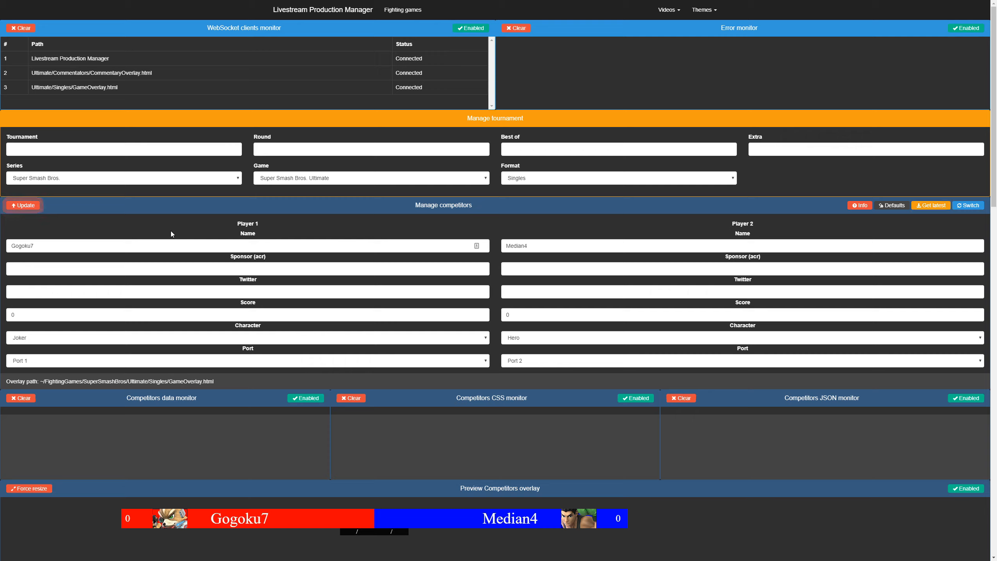
pyautogui.click(39, 208)
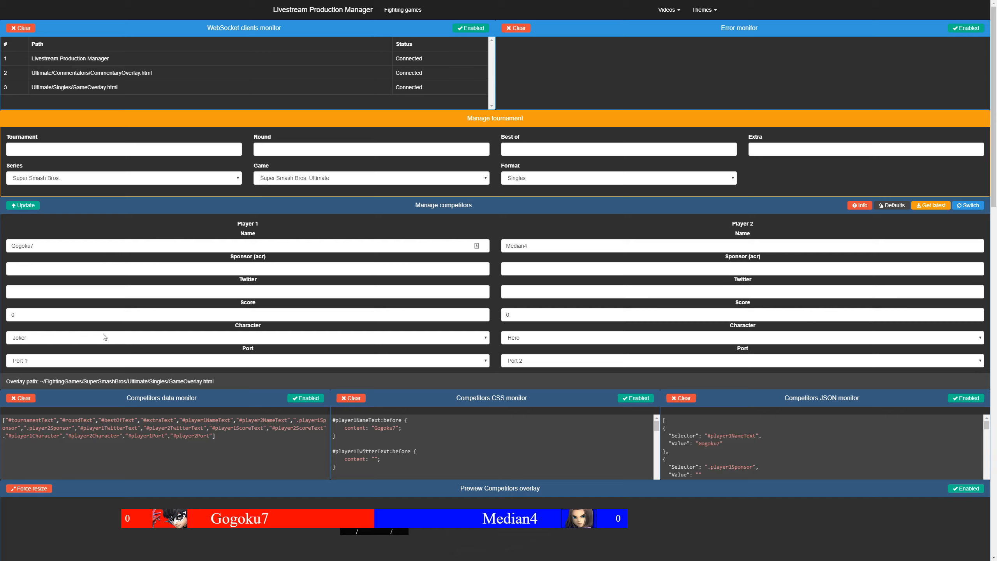
# - Add a 1 to the end of Player 1's name, remove it again and update the competitors
pyautogui.click(94, 246)
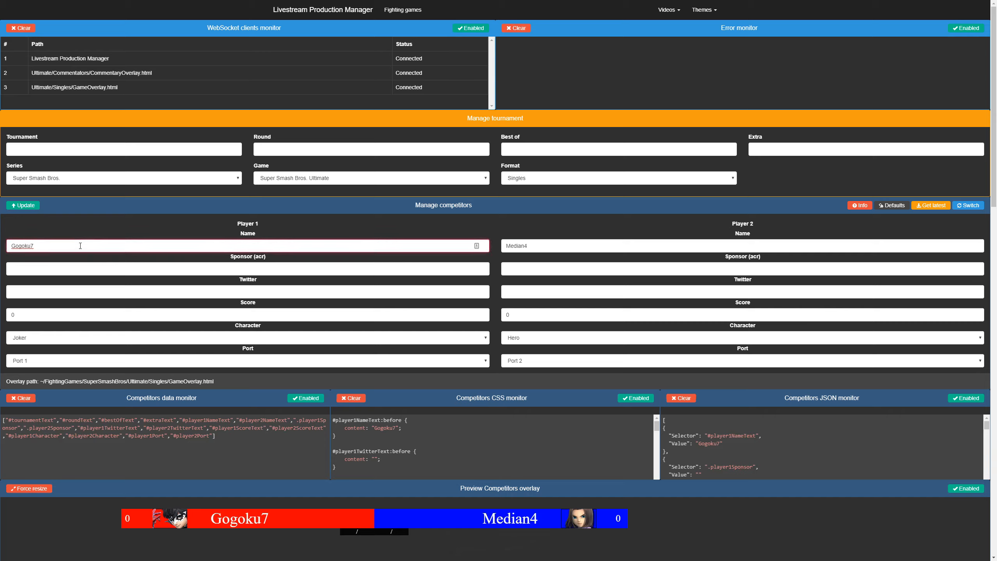
pyautogui.write('1')
pyautogui.press('BackSpace')
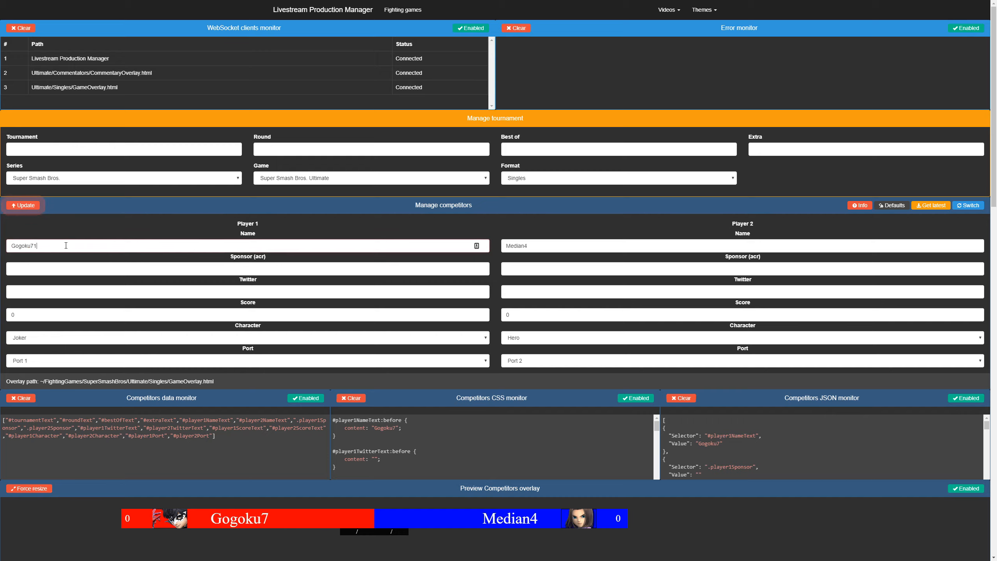
pyautogui.click(23, 205)
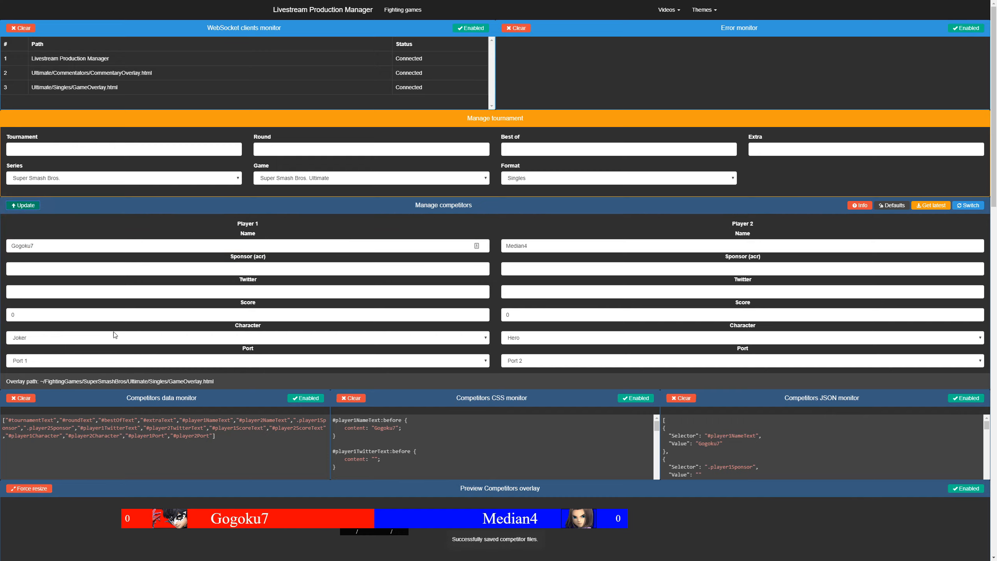
pyautogui.scroll(-1, 177, 301)
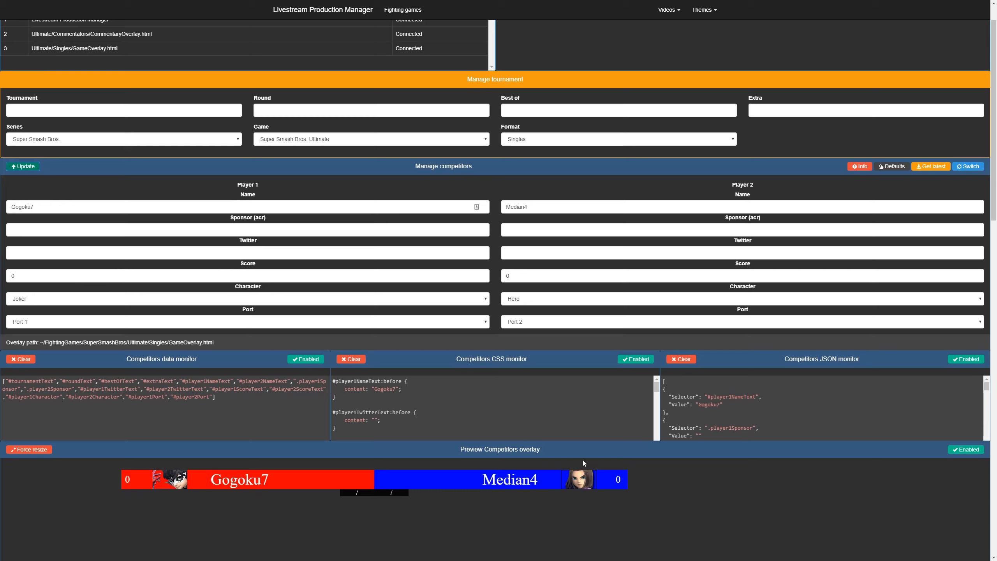
pyautogui.click(562, 299)
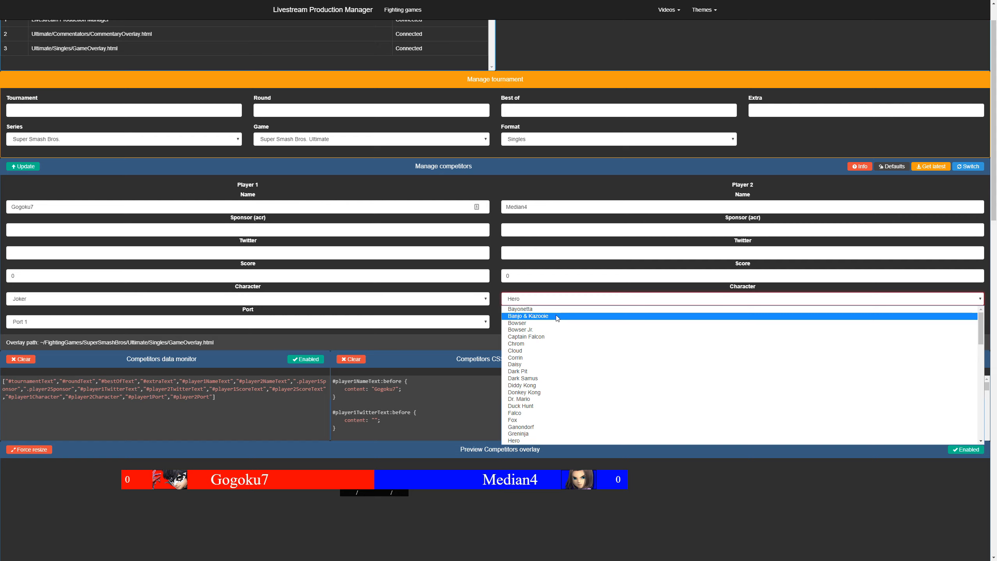
pyautogui.click(539, 180)
pyautogui.scroll(1, 550, 217)
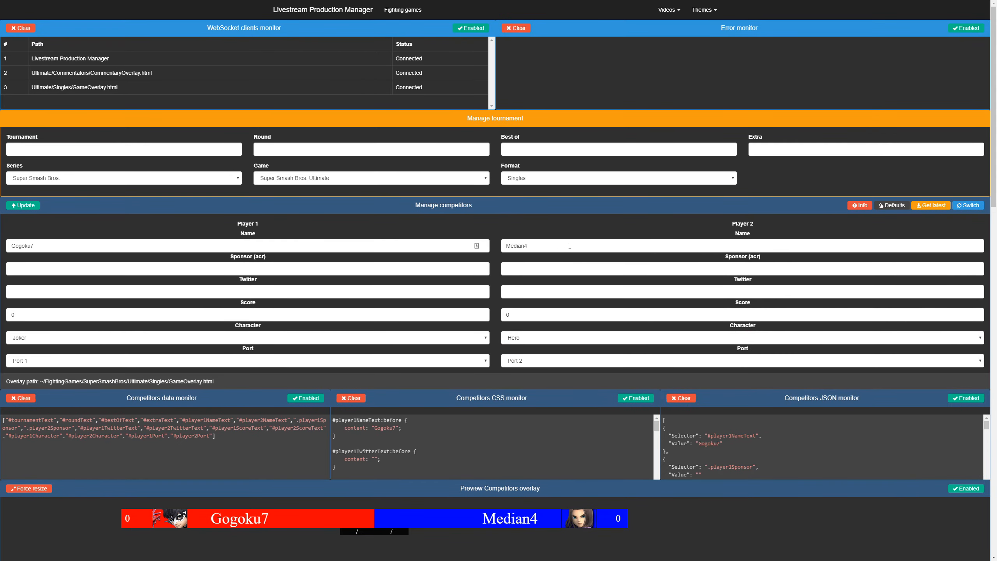
# - Change the tournament format to Squad Strike
pyautogui.click(671, 181)
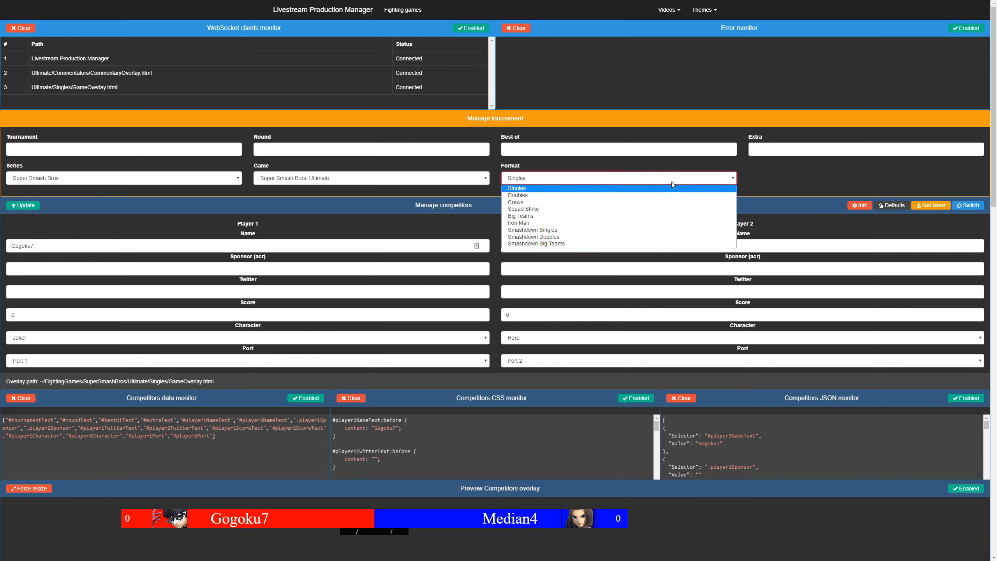
pyautogui.click(634, 209)
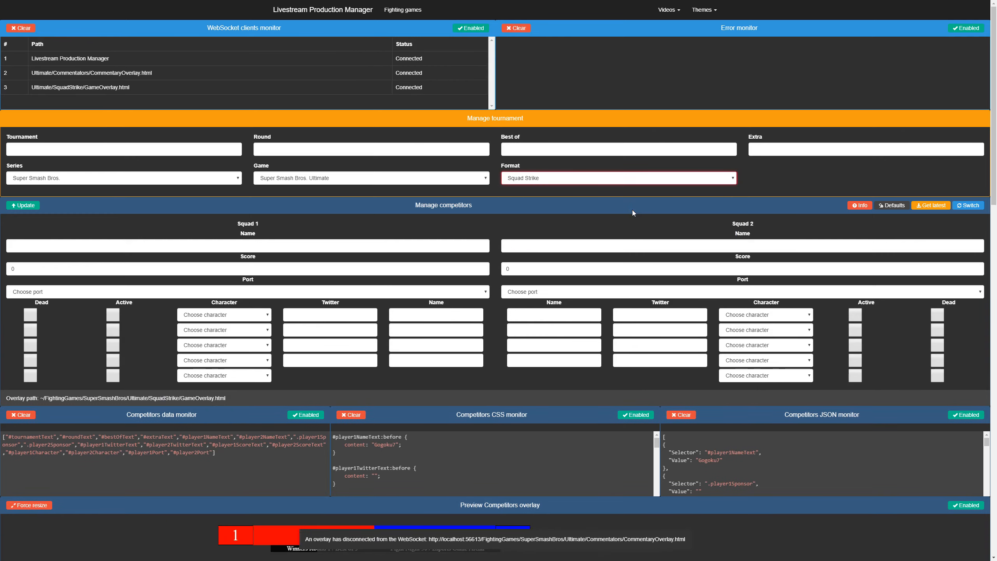
pyautogui.click(747, 231)
pyautogui.scroll(-2, 804, 206)
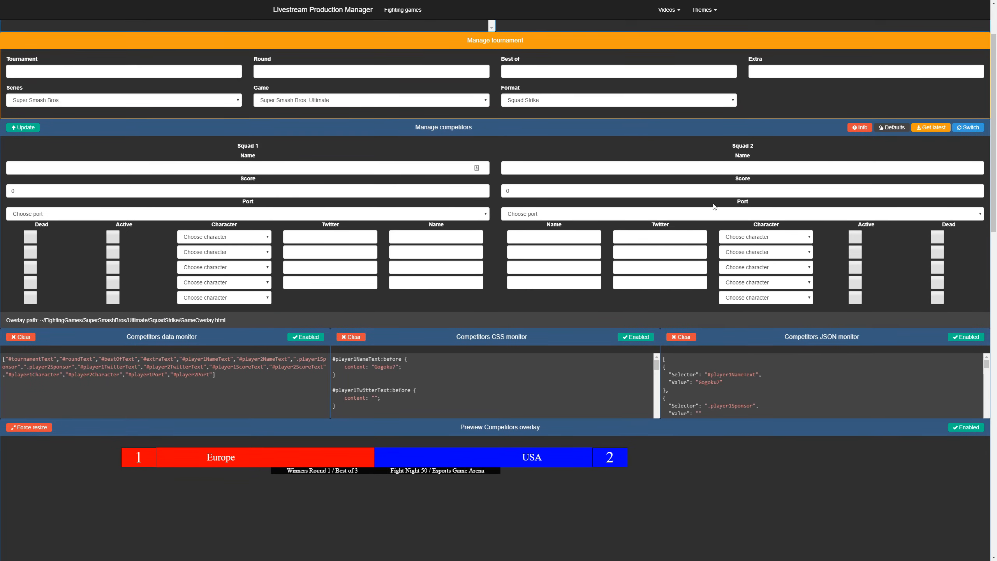
# - Retrieve the latest Squad Strike values, update the competitors overlay with them and check its preview
pyautogui.click(926, 131)
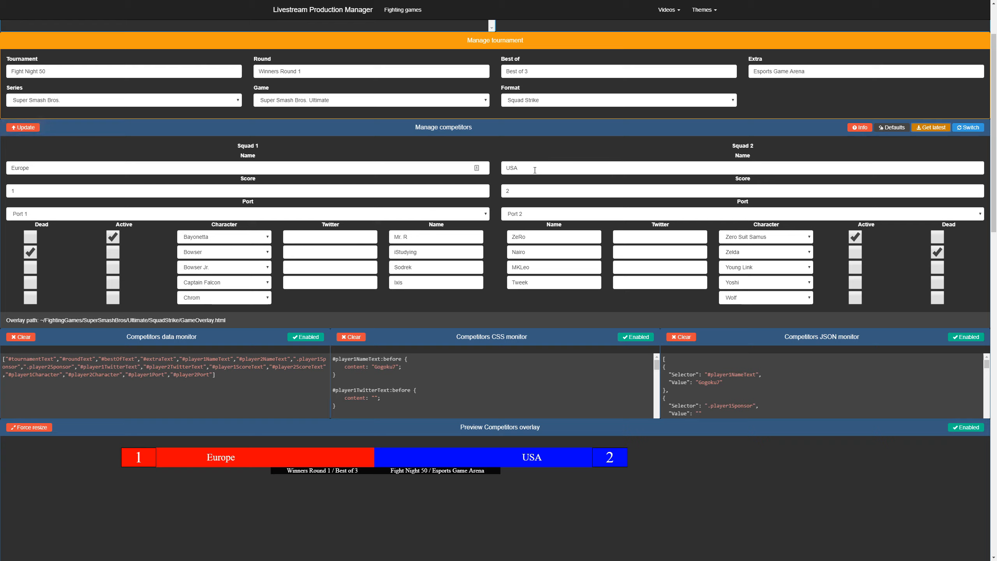
pyautogui.click(509, 169)
pyautogui.scroll(-3, 53, 145)
pyautogui.scroll(2, 58, 148)
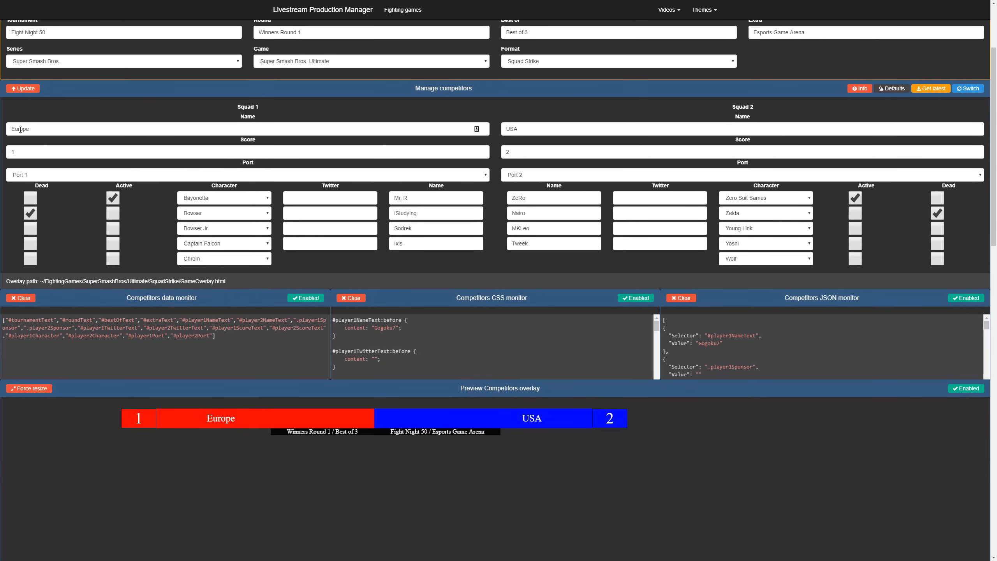
pyautogui.click(23, 88)
pyautogui.scroll(-6, 300, 283)
pyautogui.scroll(-1, 300, 282)
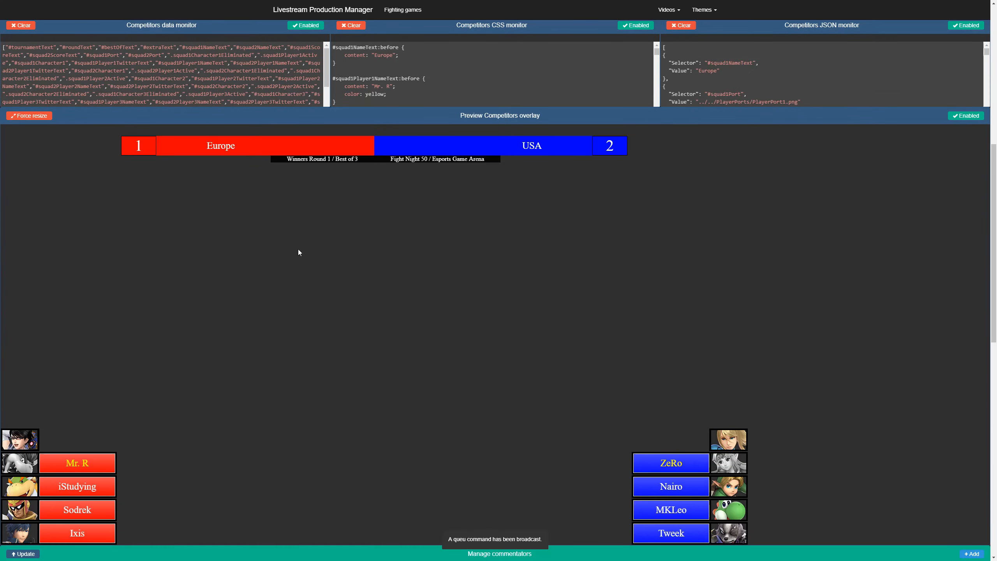
pyautogui.scroll(1, 308, 299)
pyautogui.scroll(-2, 436, 302)
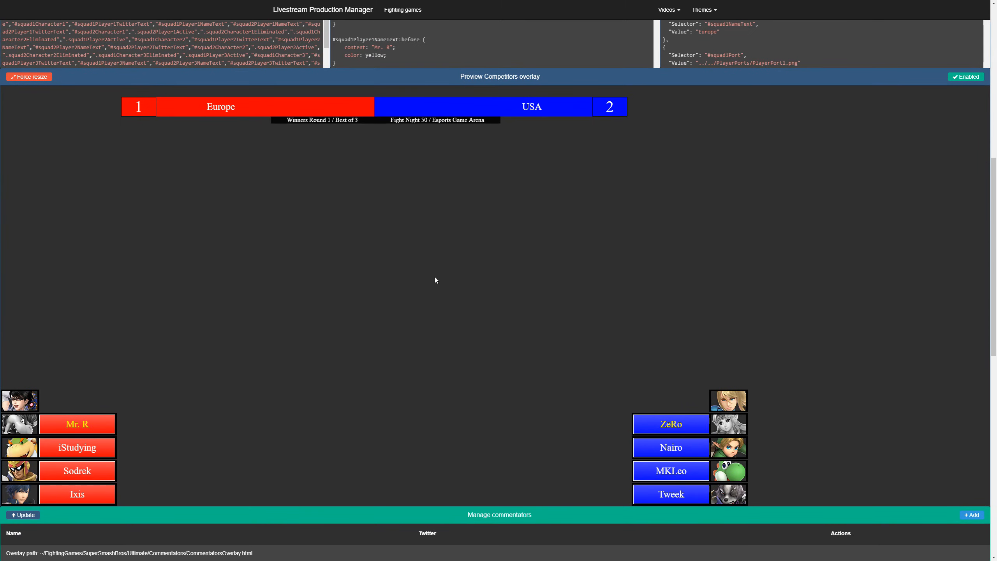
pyautogui.scroll(1, 437, 278)
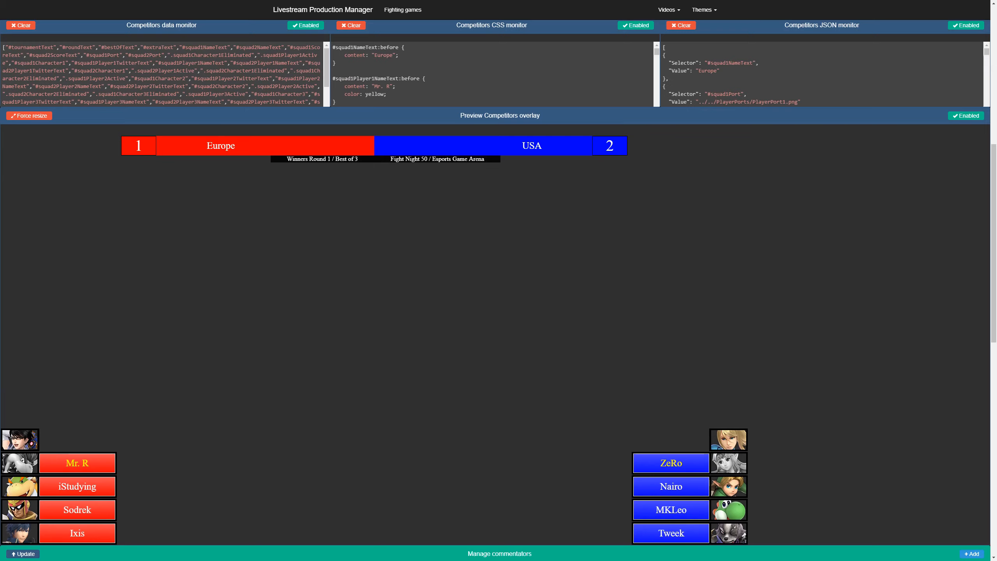
pyautogui.scroll(-1, 507, 310)
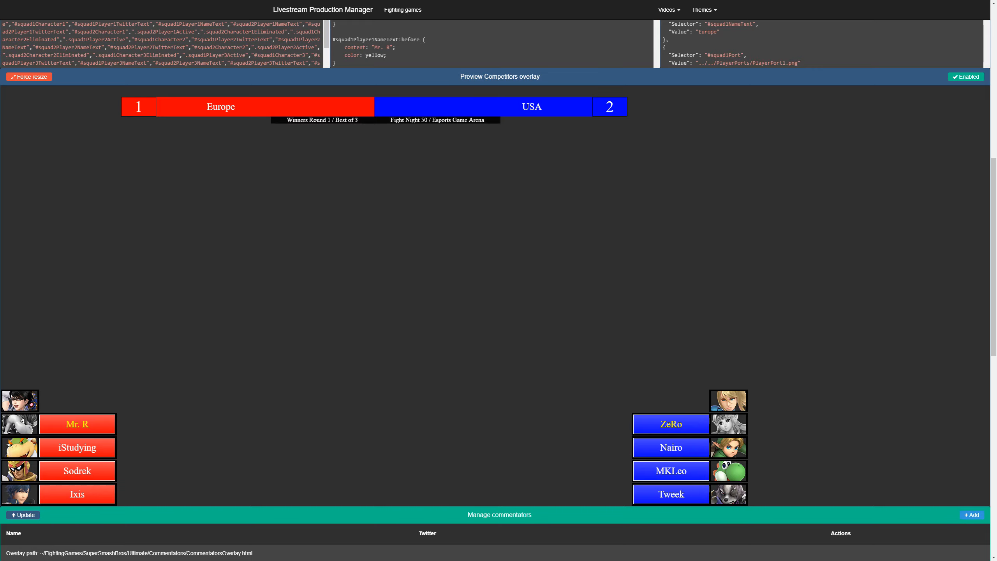
# - Switch to Notepad++ and examine the squadPlayersWrapper markup in the Squad Strike GameOverlay.html
pyautogui.moveTo(996, 167); pyautogui.dragTo(479, 1)
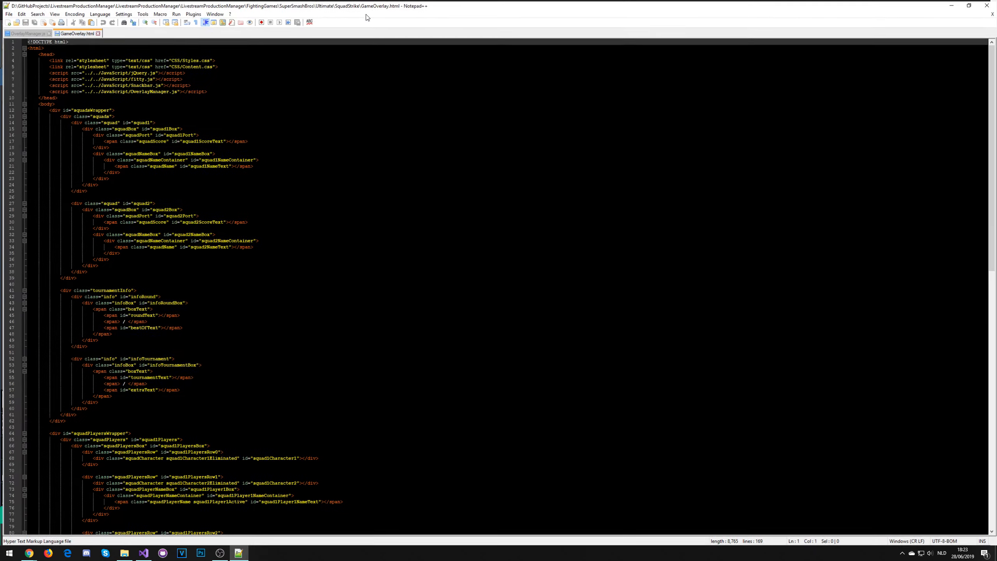
pyautogui.scroll(-14, 499, 275)
pyautogui.scroll(-7, 499, 287)
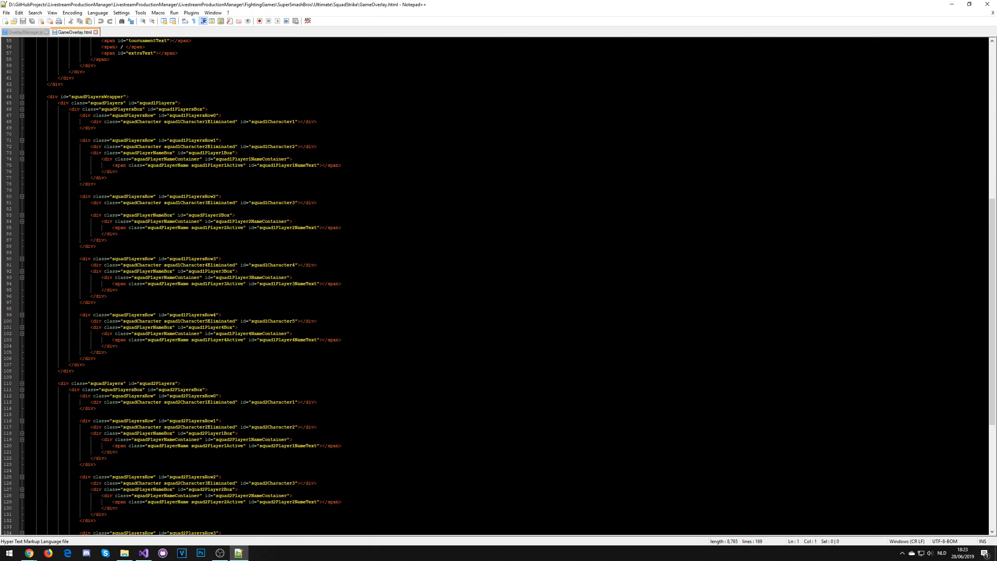
pyautogui.scroll(6, 498, 287)
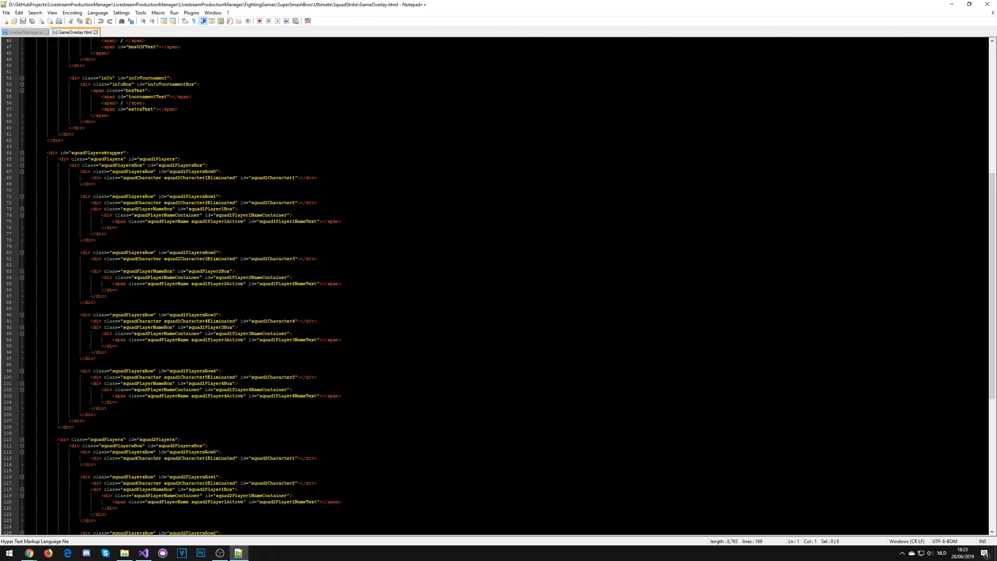
pyautogui.doubleClick(81, 153)
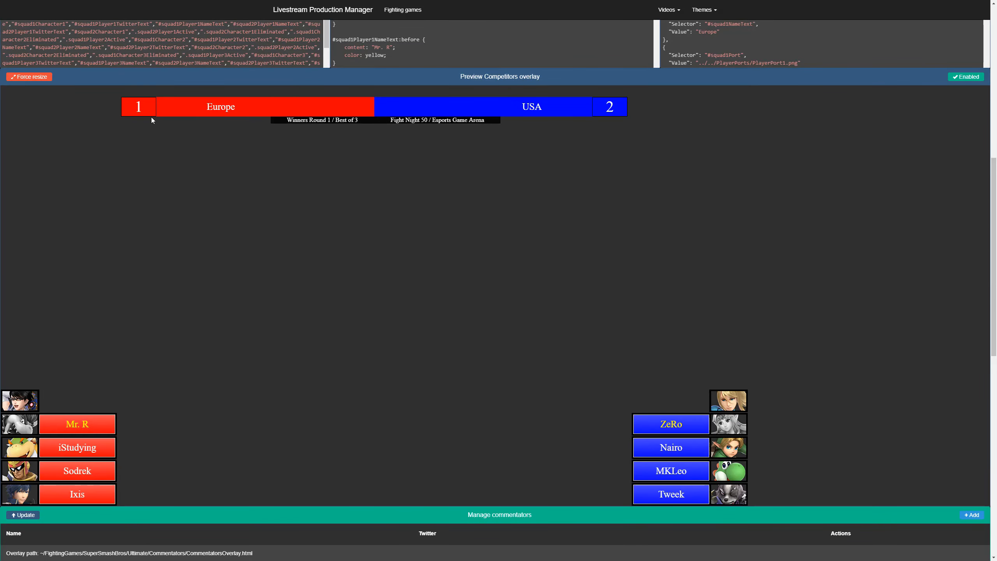
# - Switch back to Livestream Production Manager and examine the selectors and values in the Competitors CSS and JSON monitors
pyautogui.scroll(7, 687, 196)
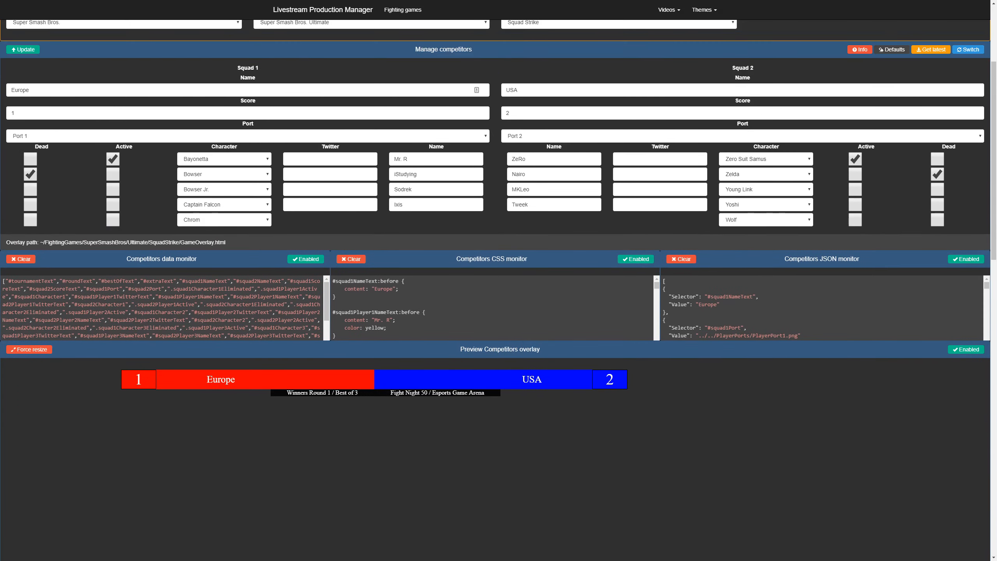
pyautogui.scroll(2, 714, 360)
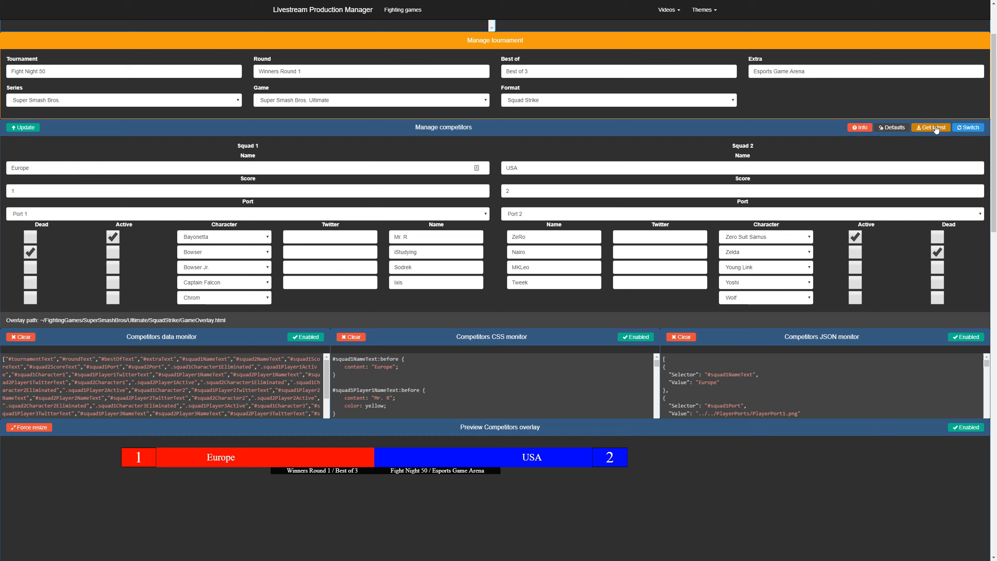
pyautogui.moveTo(664, 360); pyautogui.dragTo(775, 408)
pyautogui.click(790, 336)
pyautogui.moveTo(357, 359); pyautogui.dragTo(410, 400)
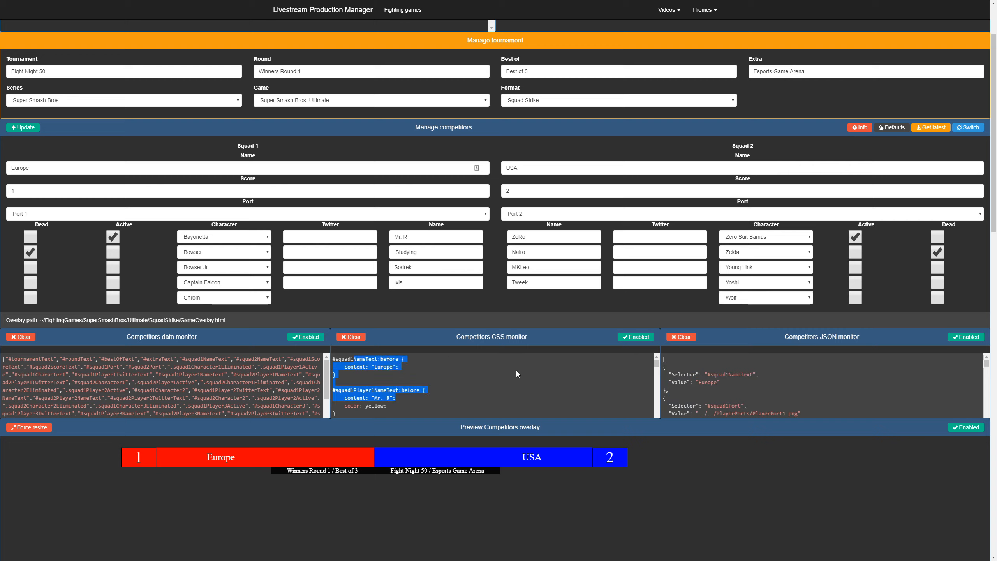
pyautogui.click(482, 365)
pyautogui.moveTo(681, 362); pyautogui.dragTo(811, 400)
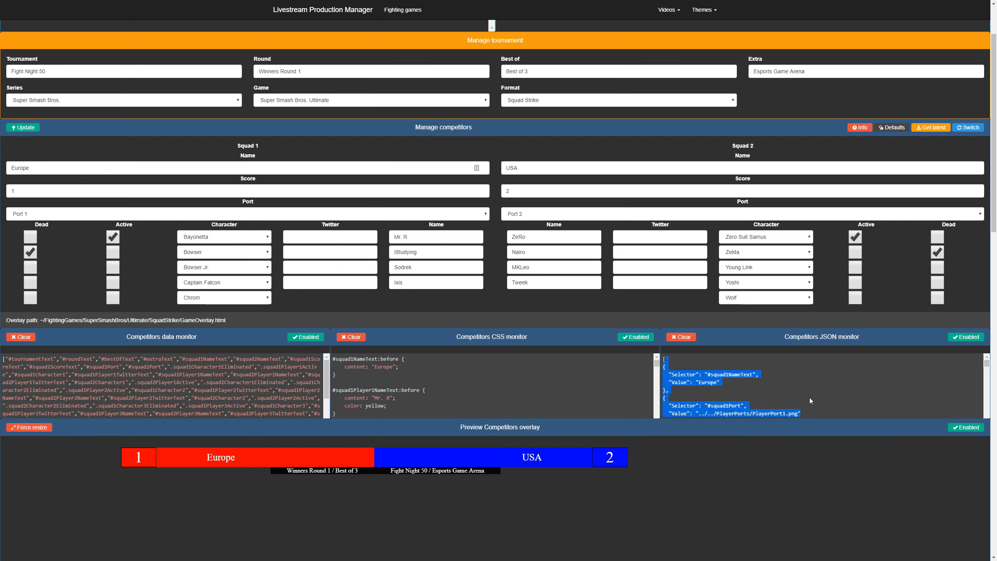
pyautogui.click(726, 375)
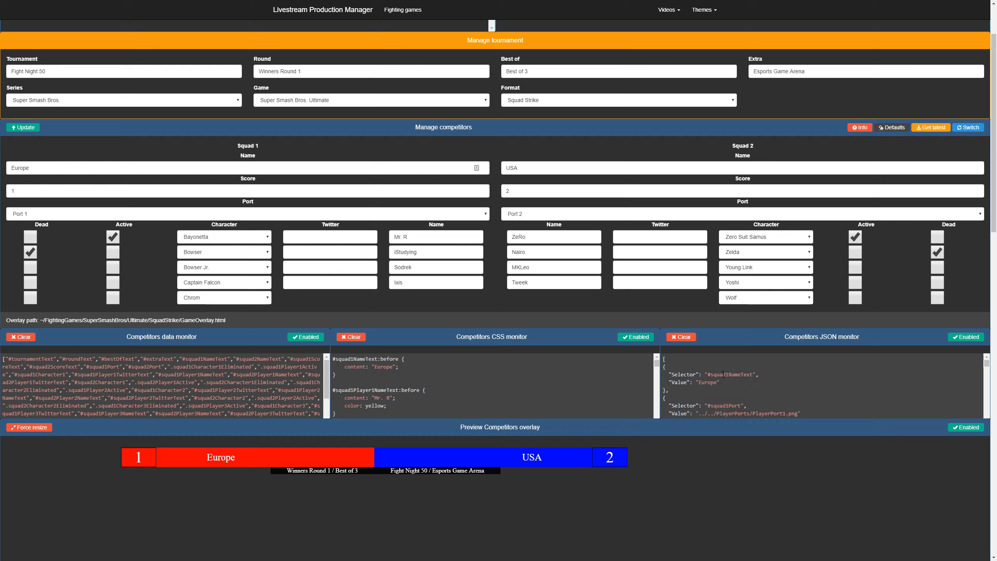
pyautogui.moveTo(666, 366); pyautogui.dragTo(693, 375)
pyautogui.click(691, 381)
# - Clear the Competitors JSON monitor, then disable and re-enable it
pyautogui.click(682, 337)
pyautogui.click(961, 336)
pyautogui.click(975, 339)
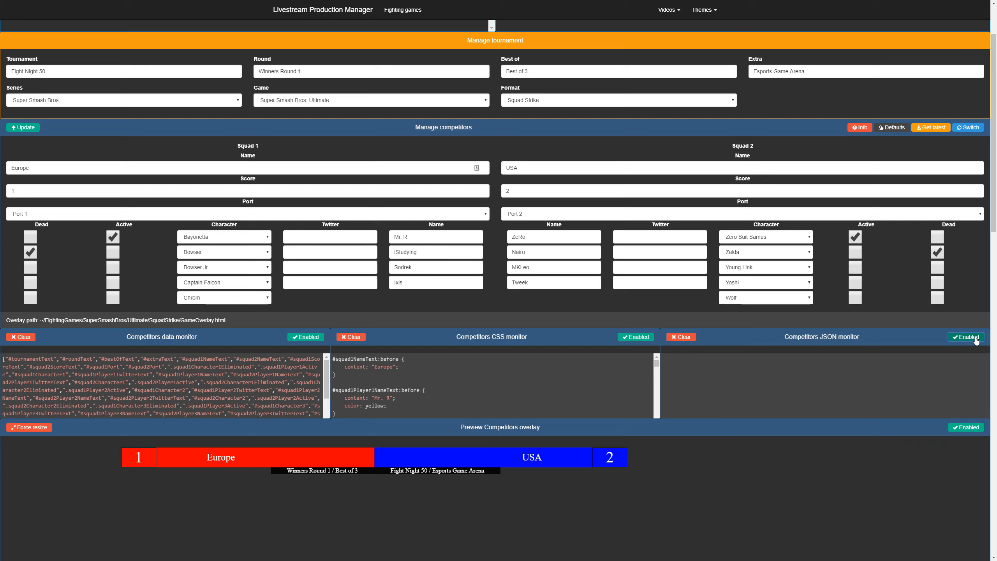
# - Change the tournament format from Squad Strike to Singles
pyautogui.scroll(1, 919, 155)
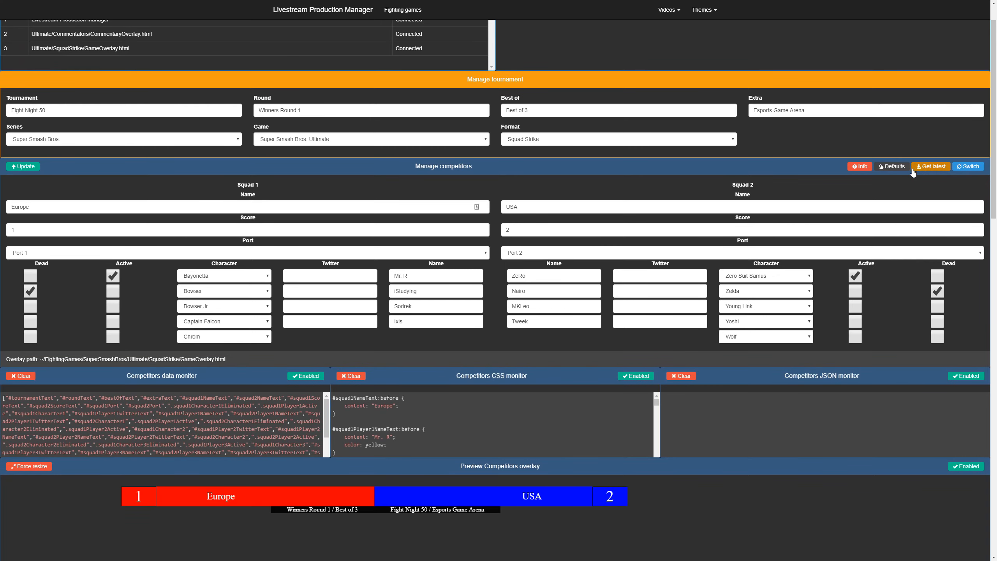
pyautogui.scroll(1, 901, 174)
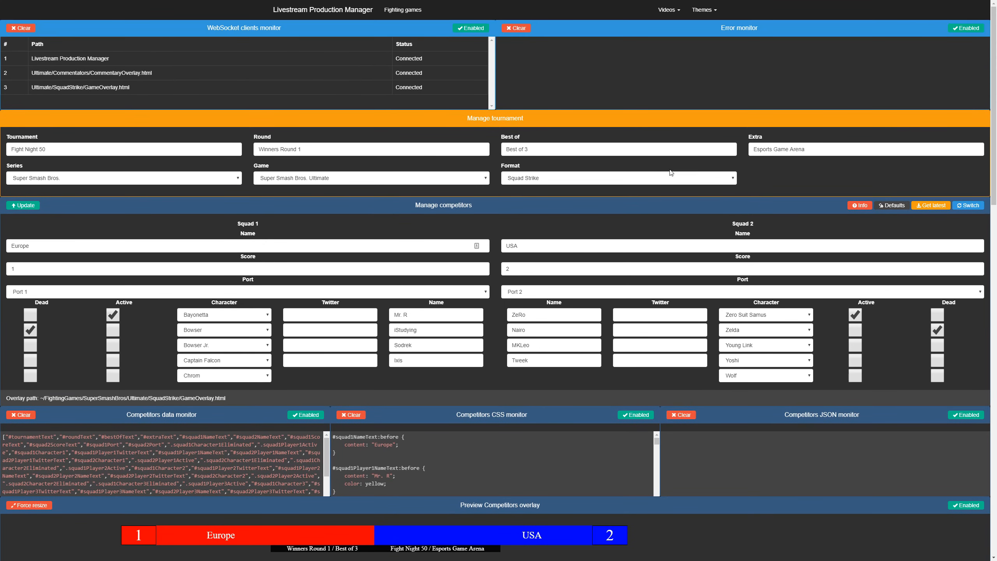
pyautogui.click(649, 177)
pyautogui.click(619, 188)
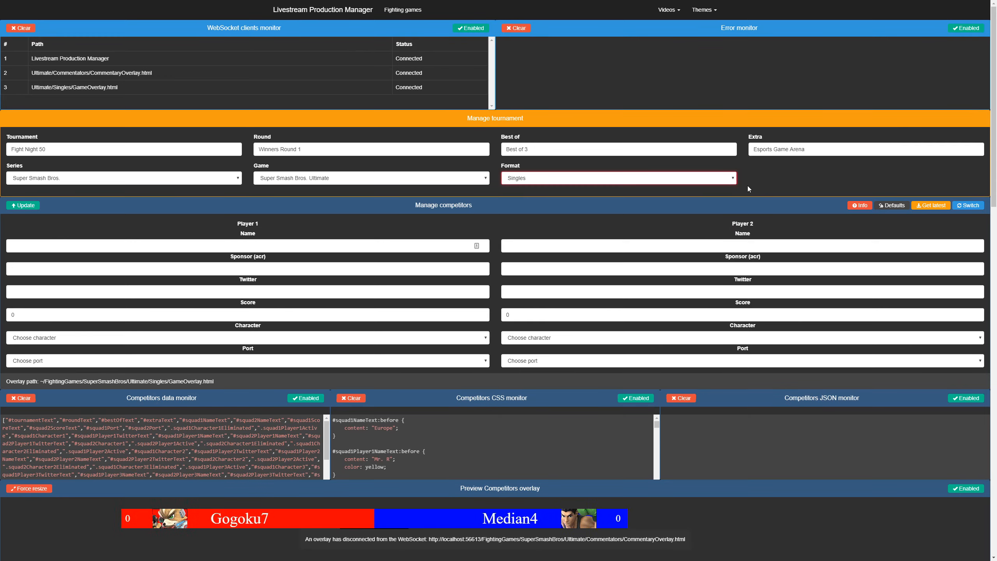
# - Load the default competitor values and examine the Name and Score fields of both players
pyautogui.click(894, 206)
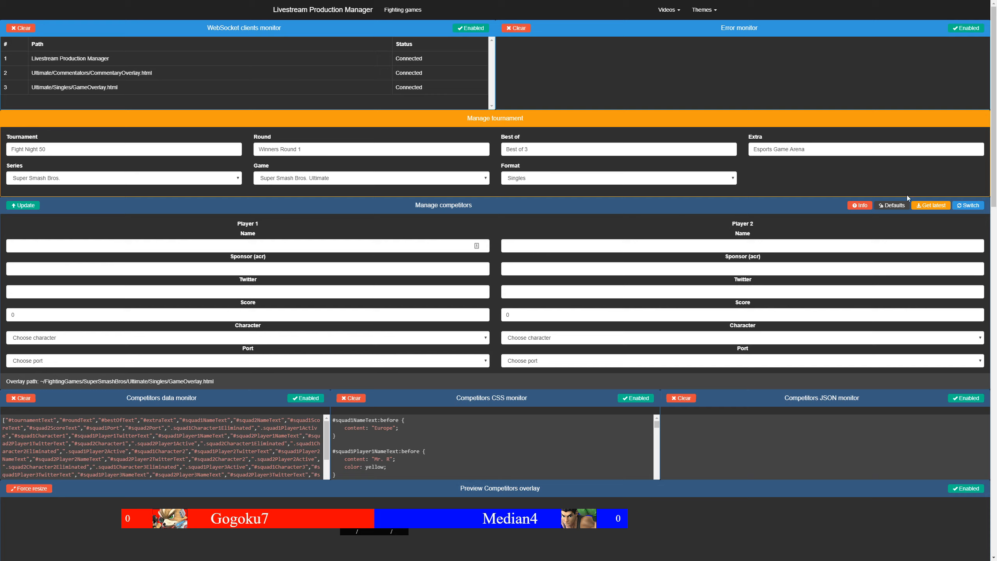
pyautogui.click(901, 207)
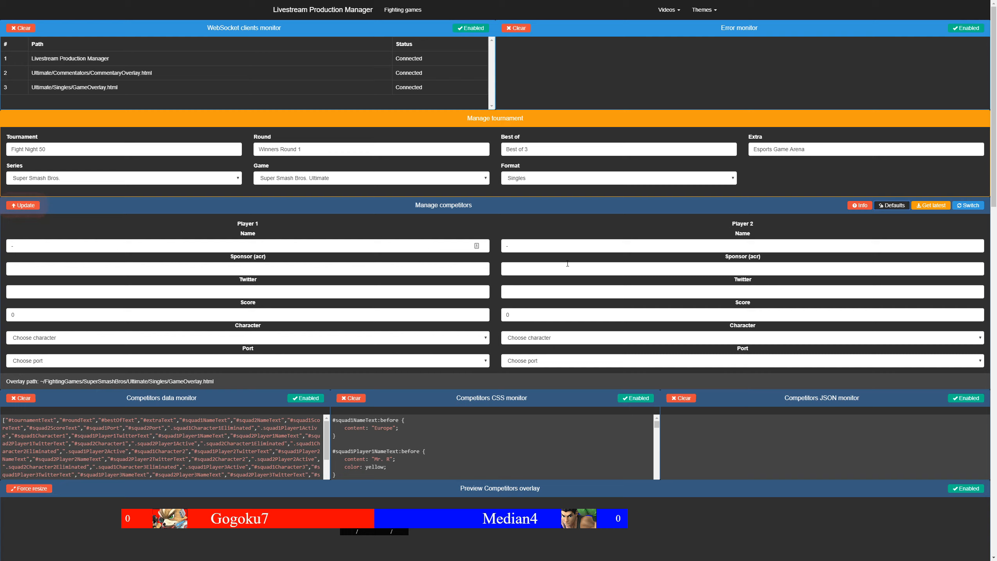
pyautogui.moveTo(18, 246); pyautogui.dragTo(1, 248)
pyautogui.doubleClick(530, 245)
pyautogui.click(37, 317)
pyautogui.press('Tab')
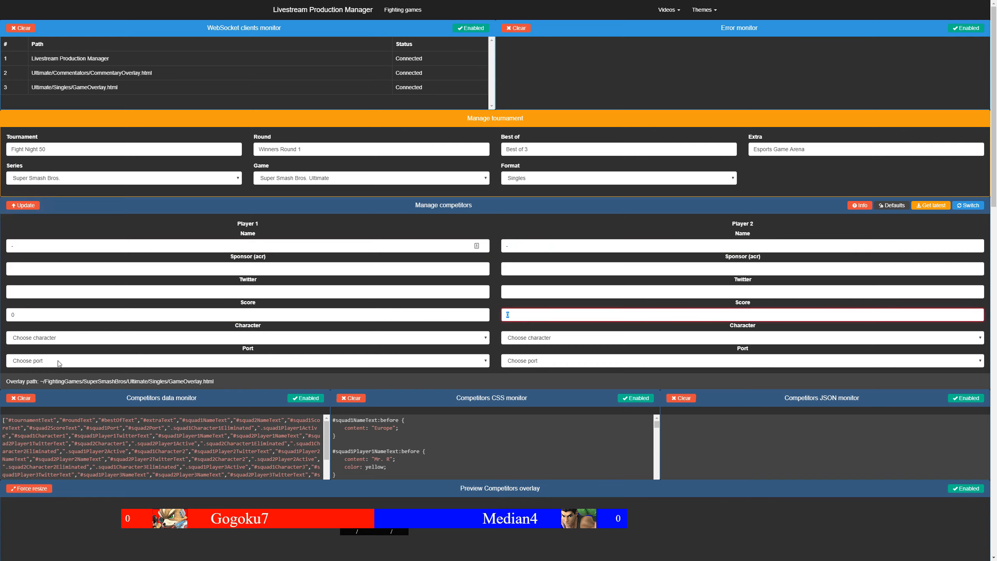
pyautogui.click(486, 228)
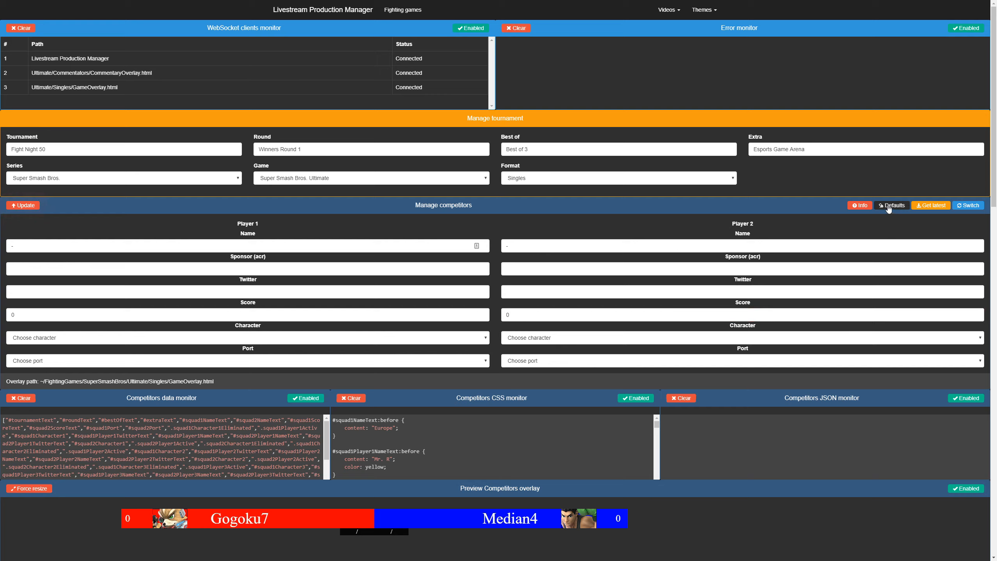
pyautogui.click(176, 247)
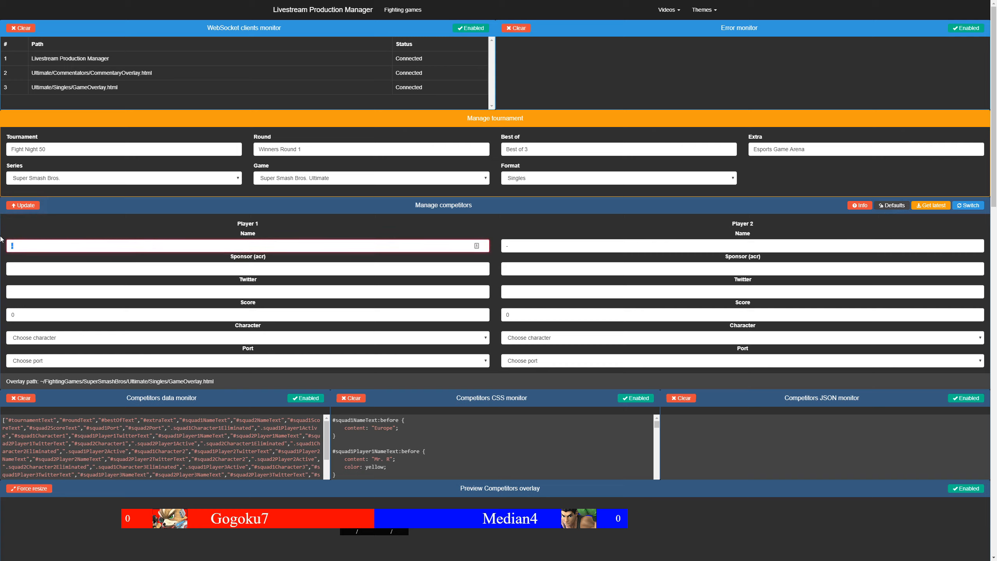
pyautogui.click(32, 244)
pyautogui.click(582, 246)
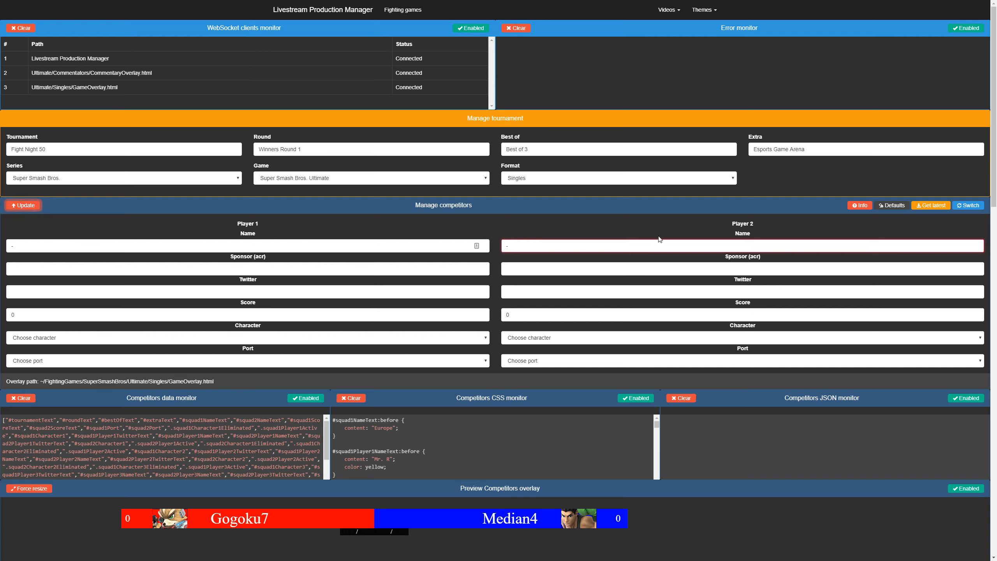
# - Retrieve the latest Singles values, update the competitors overlay with them and check the monitors and preview
pyautogui.click(930, 207)
pyautogui.click(24, 206)
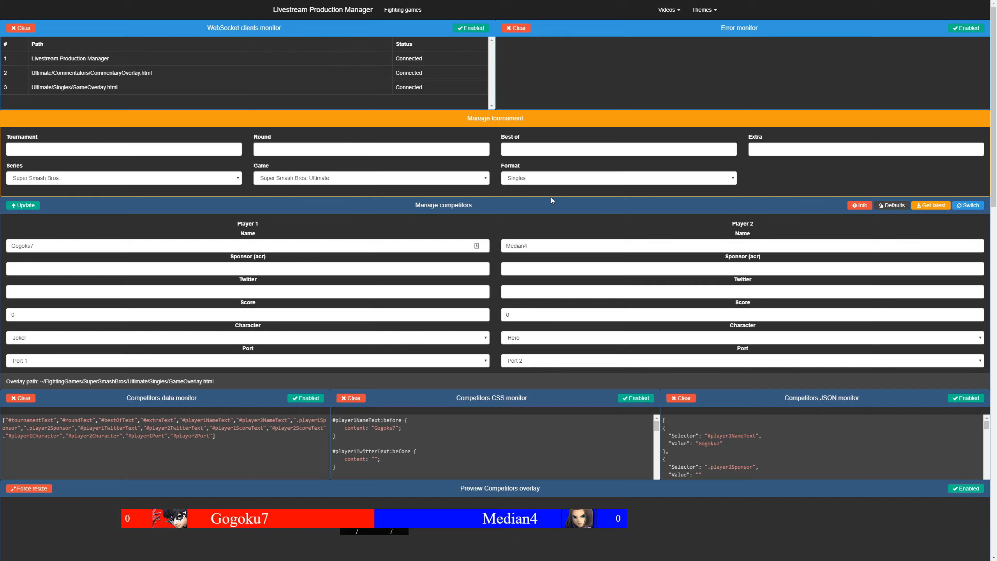
pyautogui.scroll(-1, 444, 376)
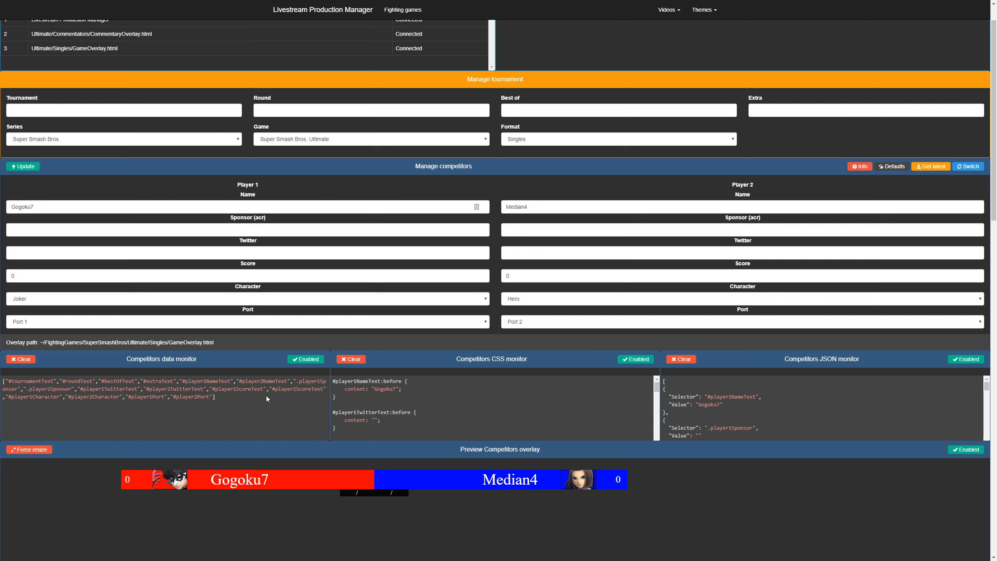
pyautogui.scroll(1, 73, 186)
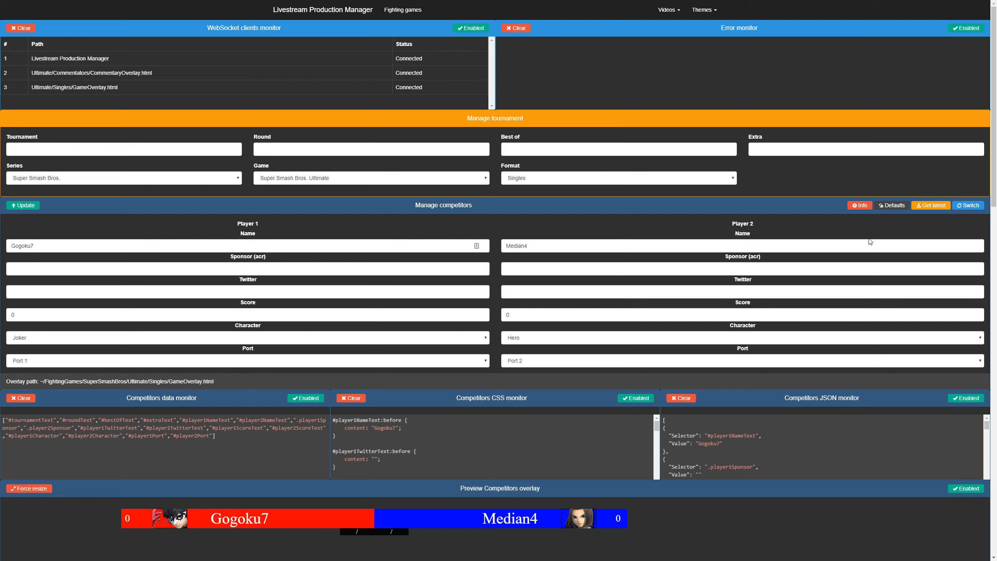
pyautogui.scroll(-1, 792, 197)
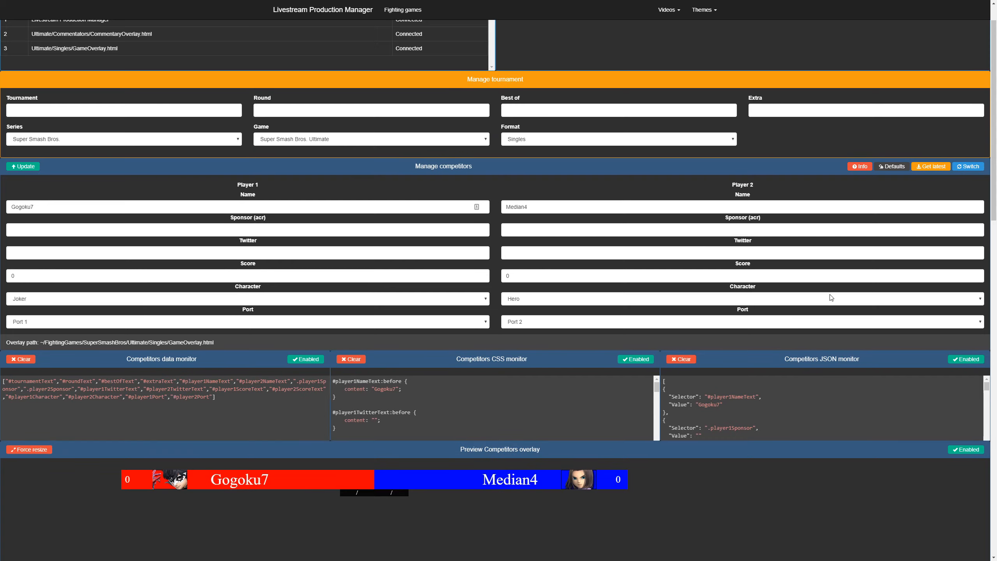
pyautogui.scroll(1, 831, 297)
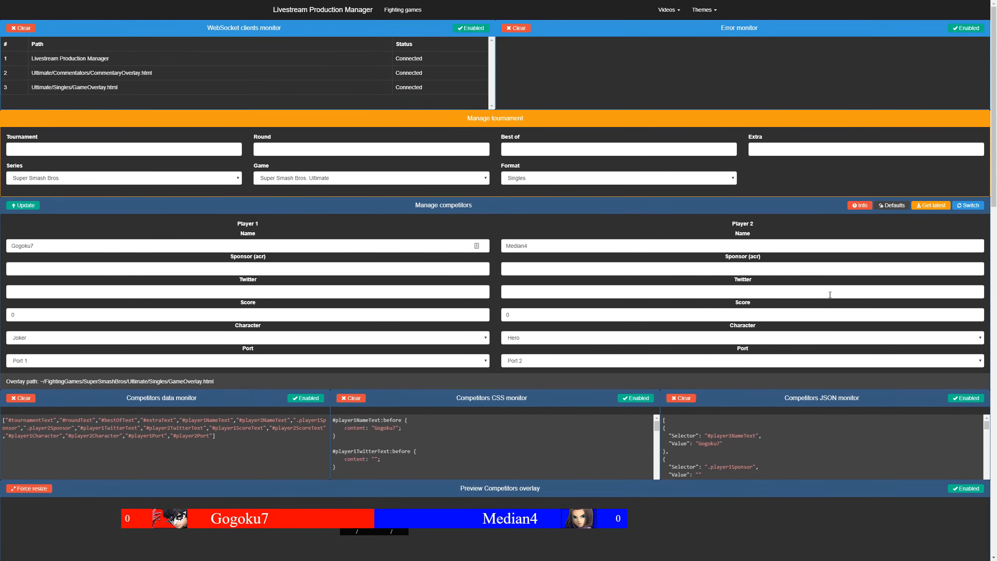
# - Open the Ultimate Singles information, examine the list of manageable element selectors and close it
pyautogui.click(860, 205)
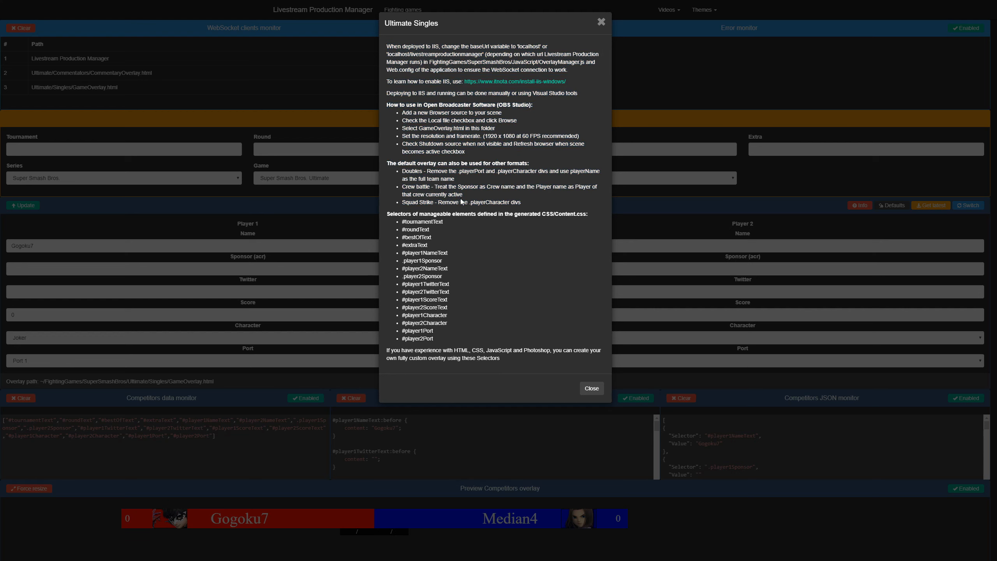
pyautogui.moveTo(449, 26); pyautogui.dragTo(386, 27)
pyautogui.click(512, 212)
pyautogui.moveTo(395, 214); pyautogui.dragTo(483, 338)
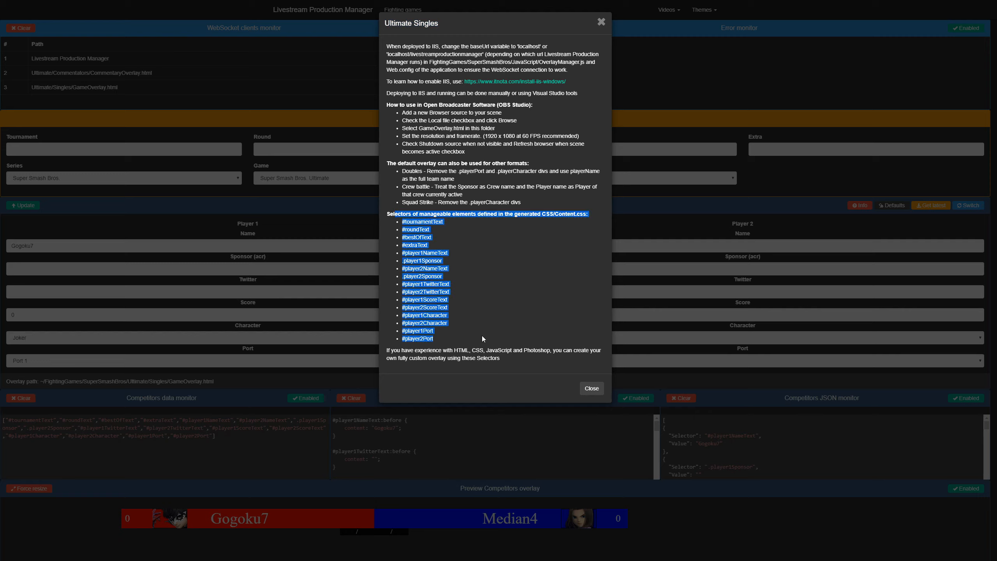
pyautogui.click(544, 368)
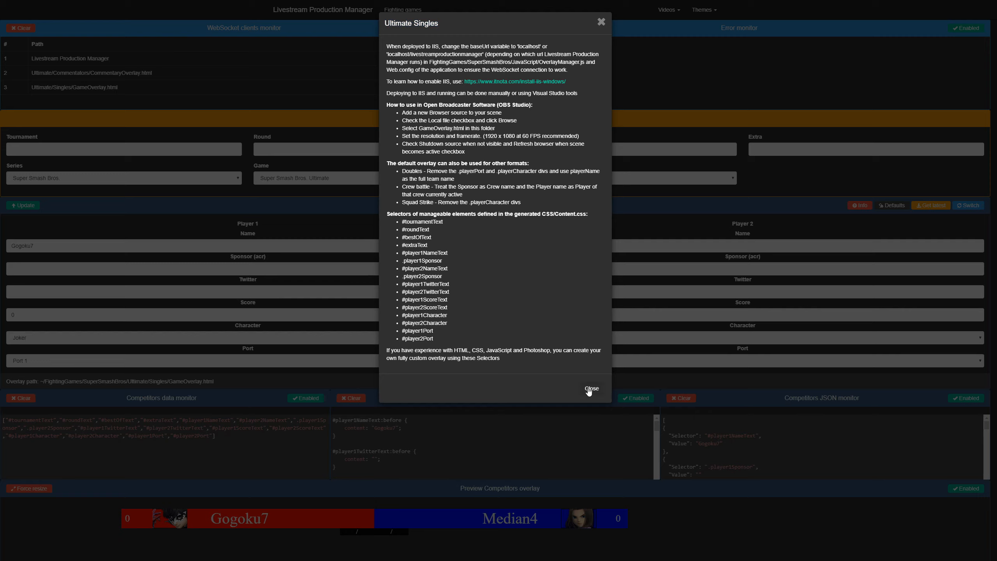
pyautogui.moveTo(436, 323); pyautogui.dragTo(423, 253)
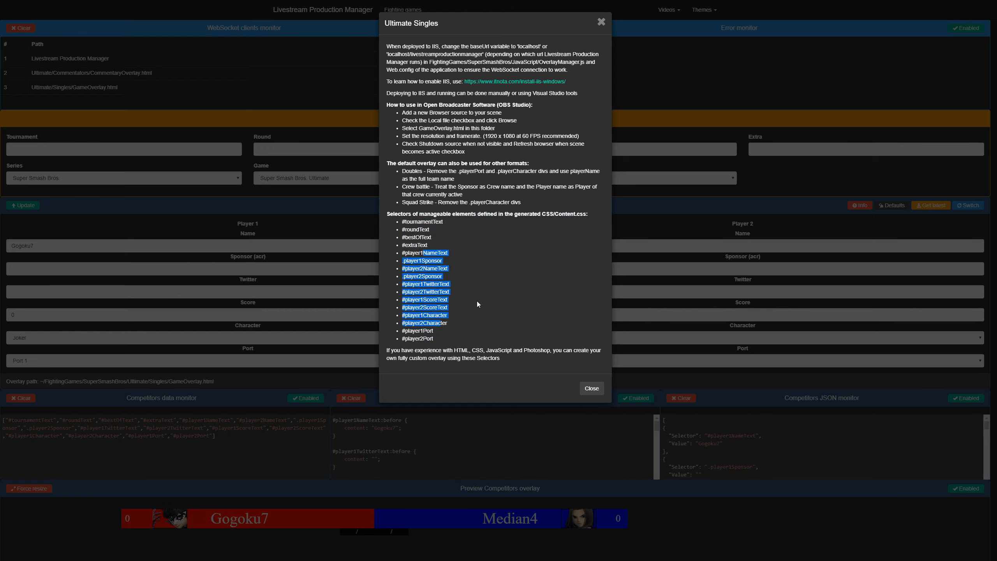
pyautogui.click(589, 388)
# - Examine the overlay path given for the Singles game overlay below the competitor fields
pyautogui.scroll(-1, 241, 270)
pyautogui.moveTo(219, 342); pyautogui.dragTo(44, 343)
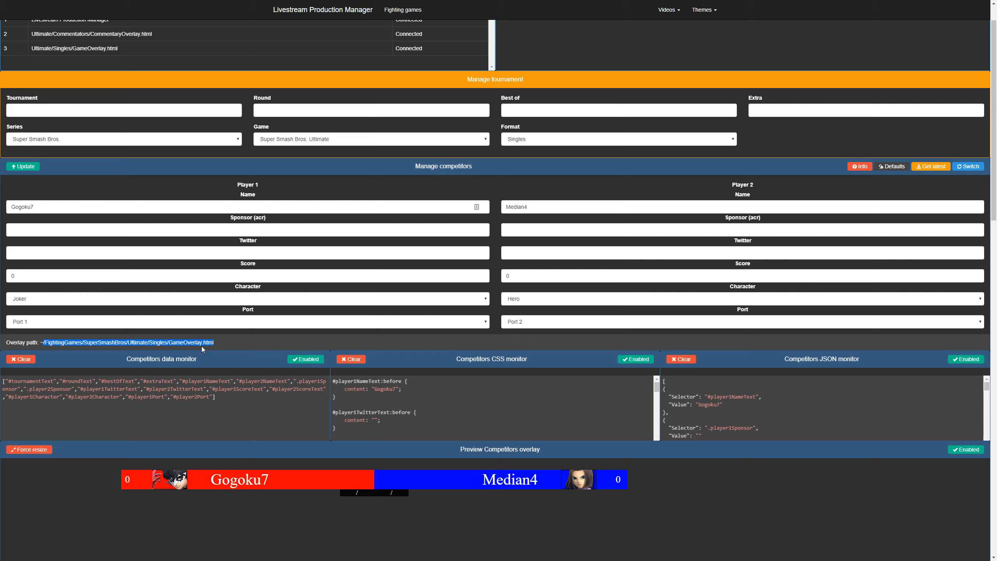
pyautogui.click(221, 341)
pyautogui.moveTo(221, 345); pyautogui.dragTo(40, 342)
pyautogui.click(289, 340)
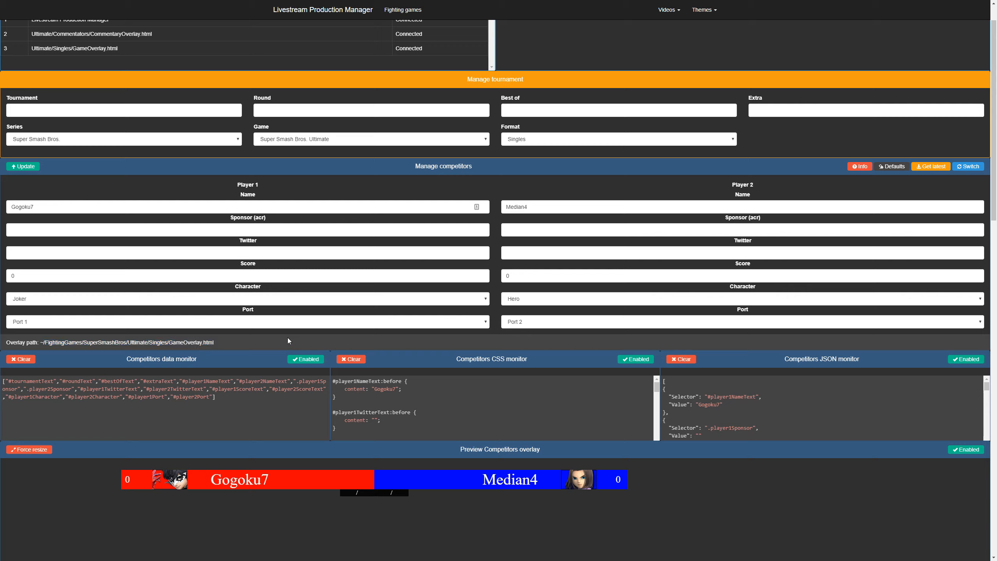
pyautogui.moveTo(221, 344); pyautogui.dragTo(47, 342)
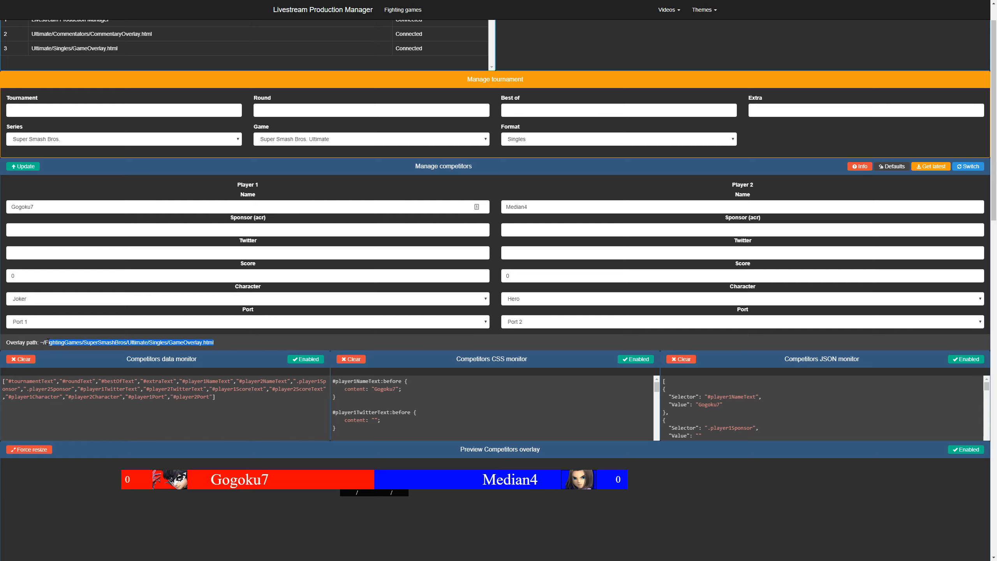
pyautogui.click(341, 339)
# - Examine the Manage commentators section, its monitors and the Commentators overlay preview
pyautogui.scroll(-10, 476, 354)
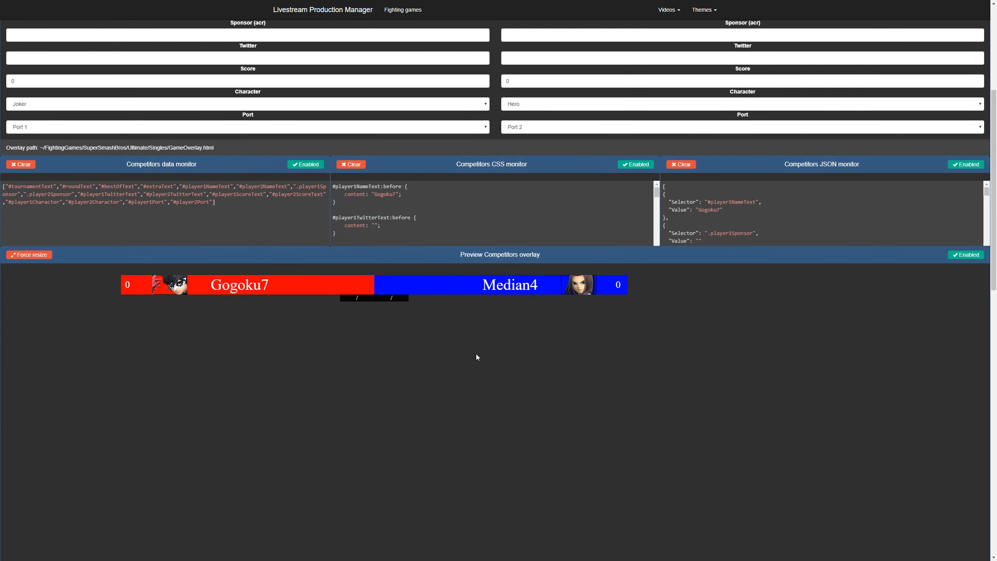
pyautogui.scroll(-5, 799, 370)
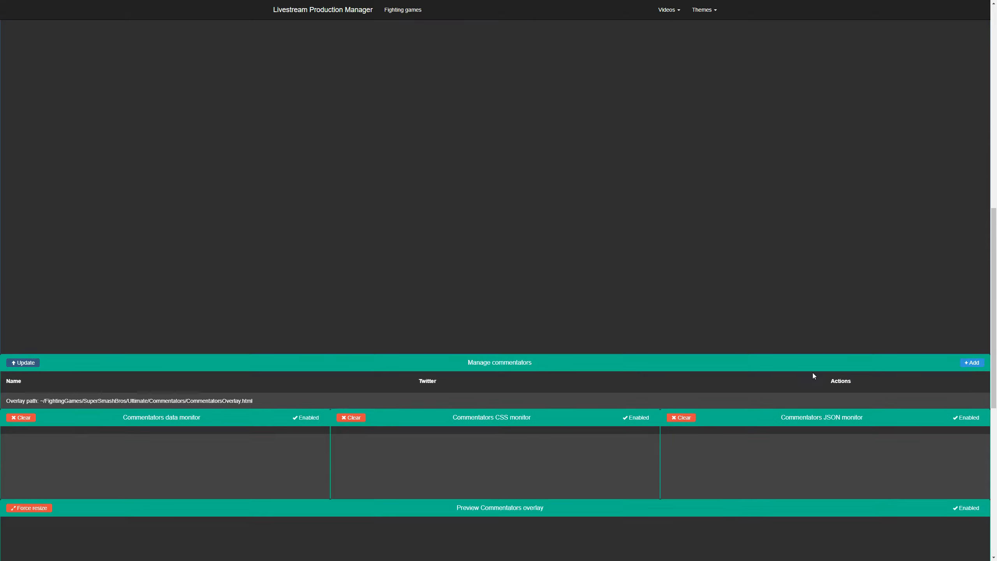
pyautogui.scroll(-1, 856, 277)
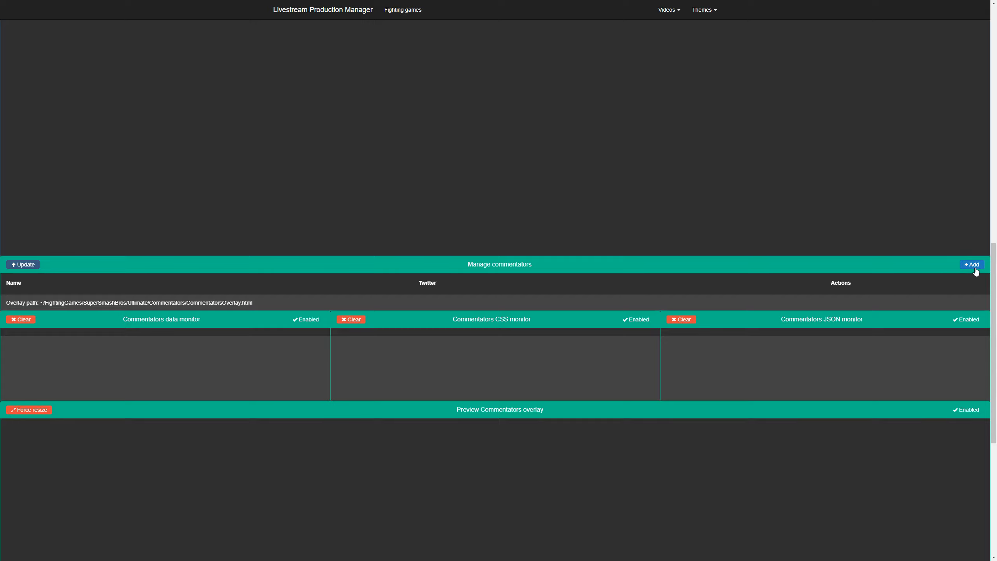
pyautogui.scroll(-5, 722, 389)
pyautogui.scroll(9, 716, 391)
pyautogui.scroll(10, 168, 178)
pyautogui.scroll(-20, 528, 434)
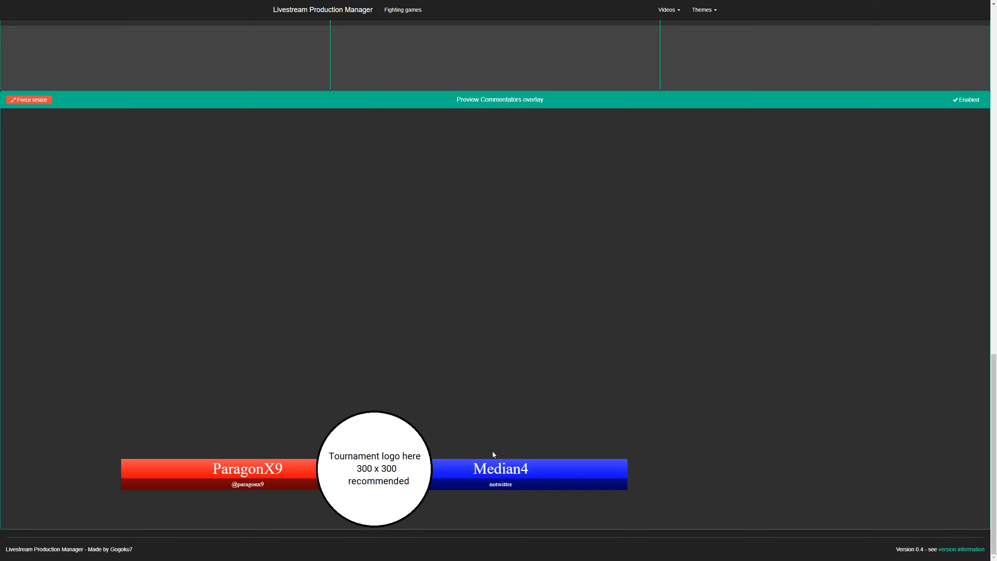
# - Add three empty commentator rows in the Manage commentators section
pyautogui.scroll(4, 433, 421)
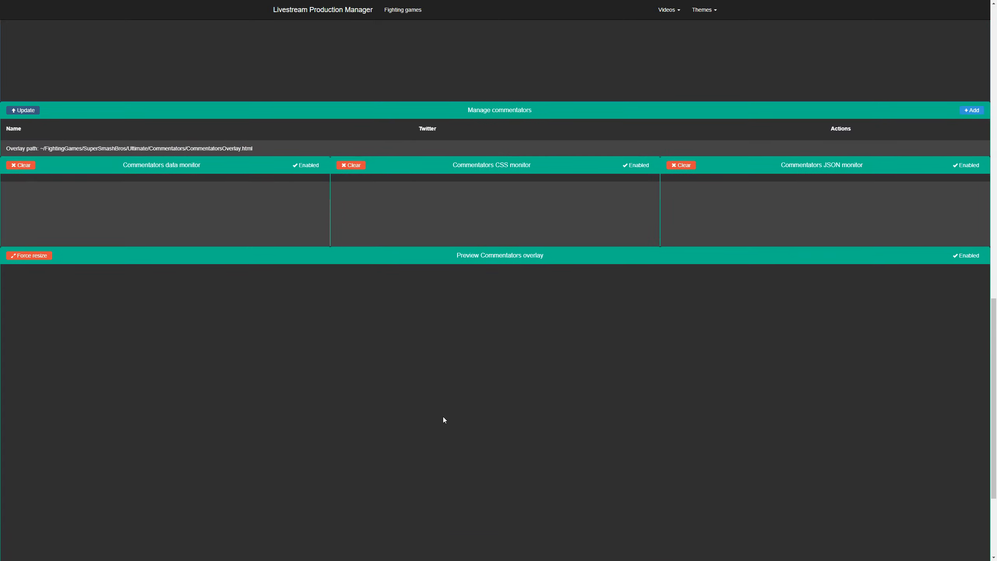
pyautogui.click(969, 110)
pyautogui.click(970, 110)
pyautogui.click(969, 110)
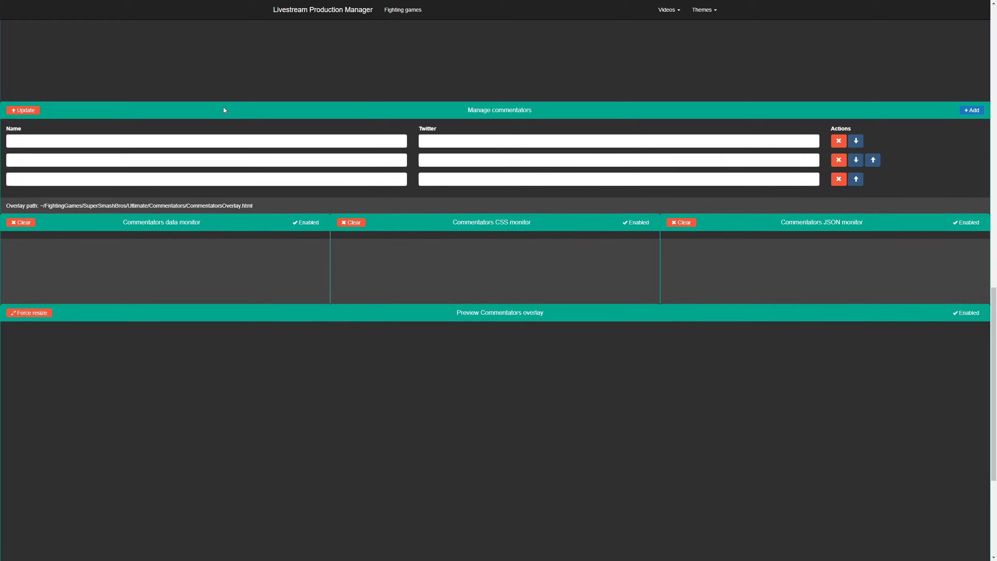
# - Enter the first commentator's gamer tag as the name in the first row
pyautogui.click(185, 141)
pyautogui.write('GGog')
pyautogui.write('ogo')
pyautogui.press('BackSpace')
pyautogui.press('BackSpace')
pyautogui.press('BackSpace')
pyautogui.press('BackSpace')
pyautogui.press('BackSpace')
pyautogui.press('BackSpace')
pyautogui.write('ogokyu')
pyautogui.press('BackSpace')
pyautogui.press('BackSpace')
pyautogui.write('u7')
# - Fill in the names of the second and third commentators with their gamer tags
pyautogui.click(190, 157)
pyautogui.write('Median4')
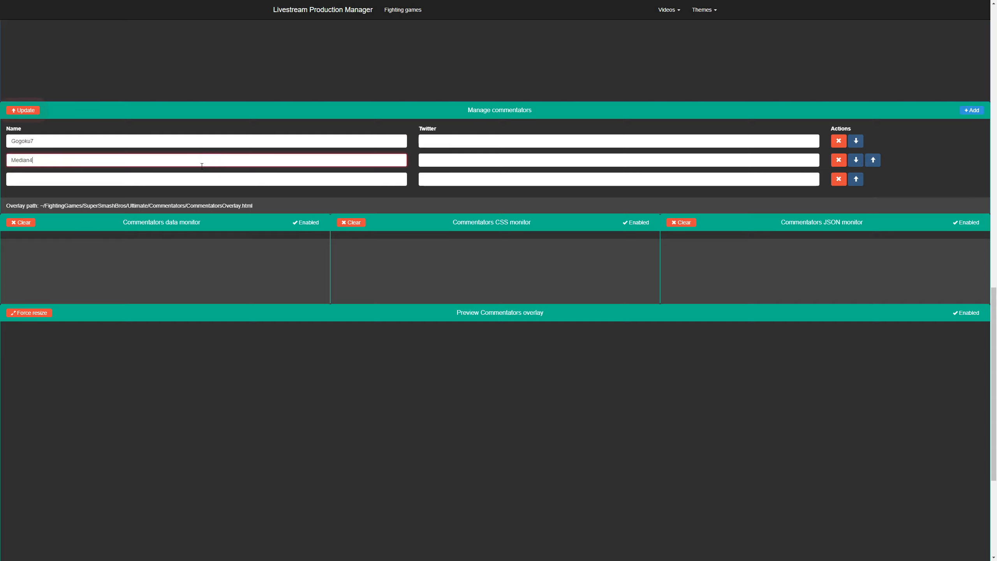
pyautogui.click(188, 180)
pyautogui.write('ParagonX9')
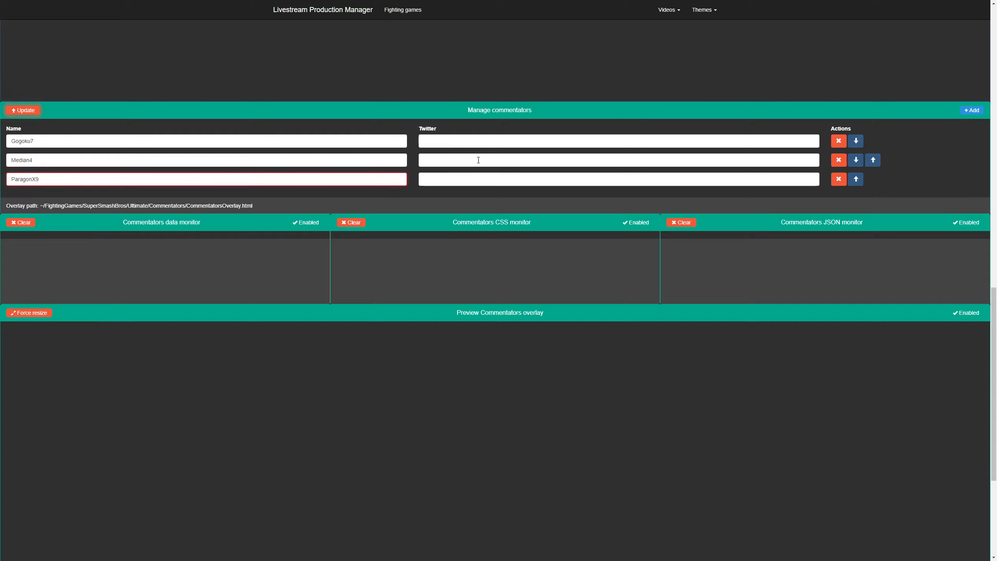
# - Enter the first commentator's Twitter handle
pyautogui.click(472, 136)
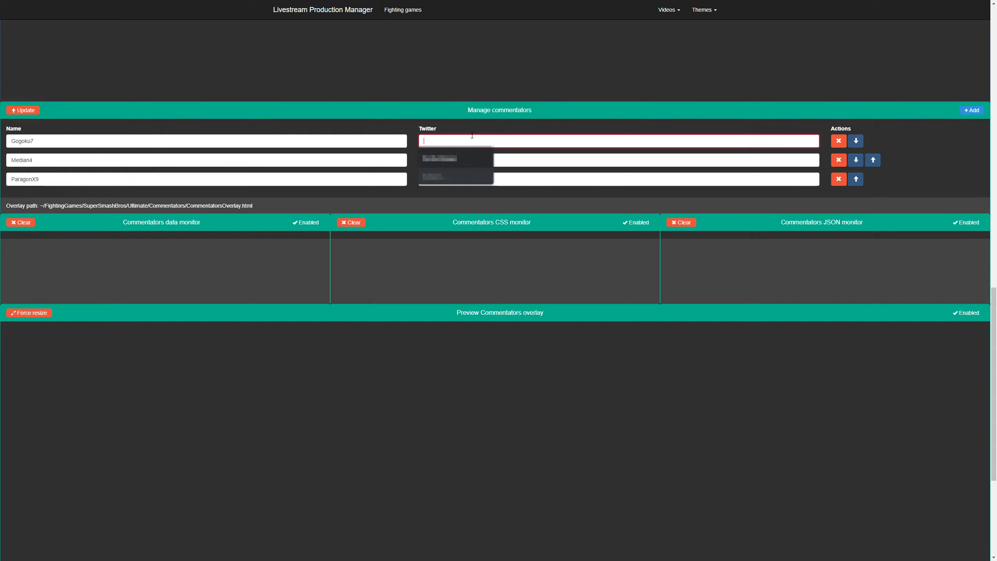
pyautogui.write('@gogoklu')
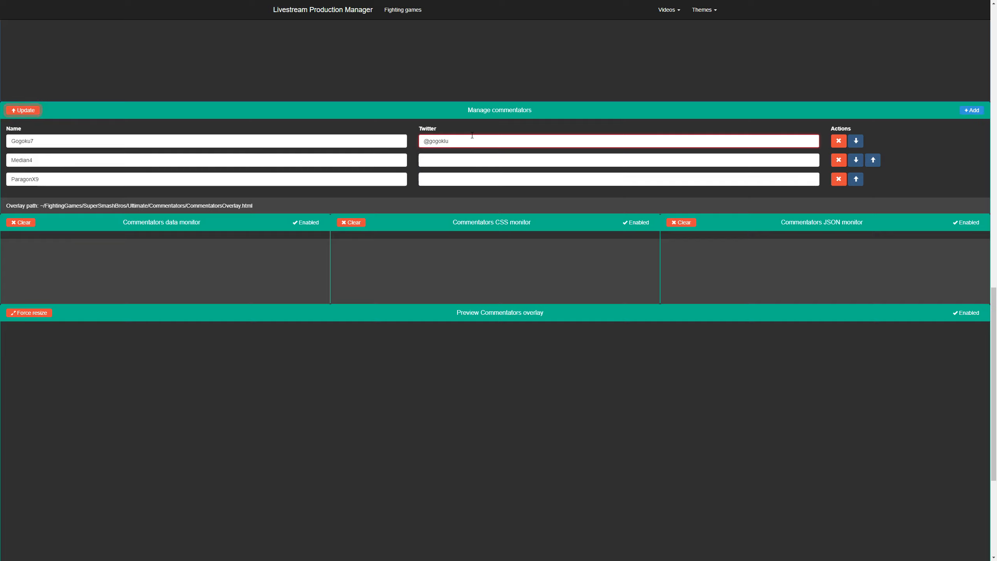
pyautogui.press('BackSpace')
pyautogui.press('BackSpace')
pyautogui.press('BackSpace')
pyautogui.write('u7')
# - Set the second commentator's Twitter to notwitter and enter the third commentator's gamer tag as their Twitter
pyautogui.click(458, 155)
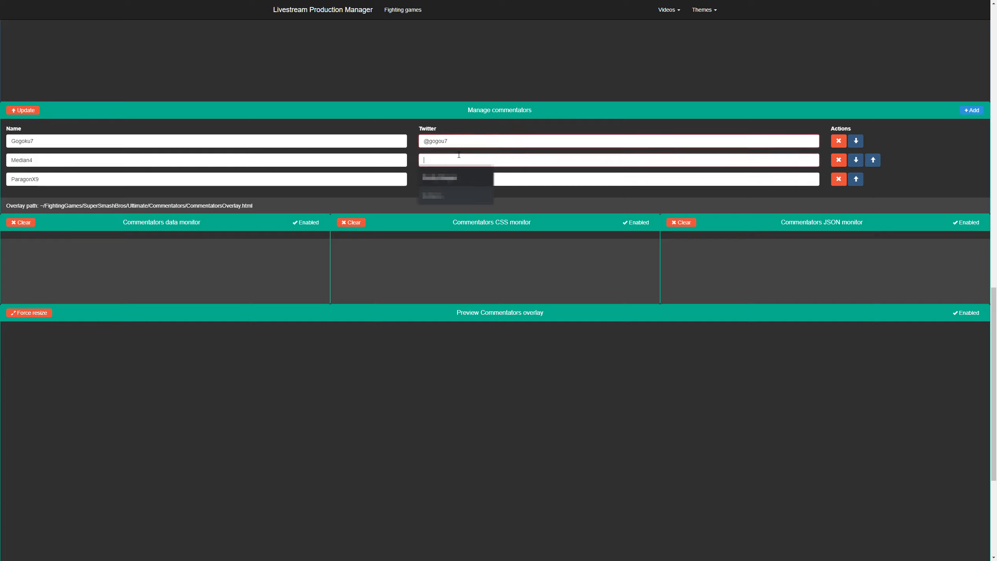
pyautogui.write('notwitter')
pyautogui.click(468, 178)
pyautogui.write('PO')
pyautogui.press('BackSpace')
pyautogui.write('aragonX9')
# - Compare the three commentator entries with the names and Twitter lines in the Commentators overlay preview
pyautogui.scroll(-5, 449, 283)
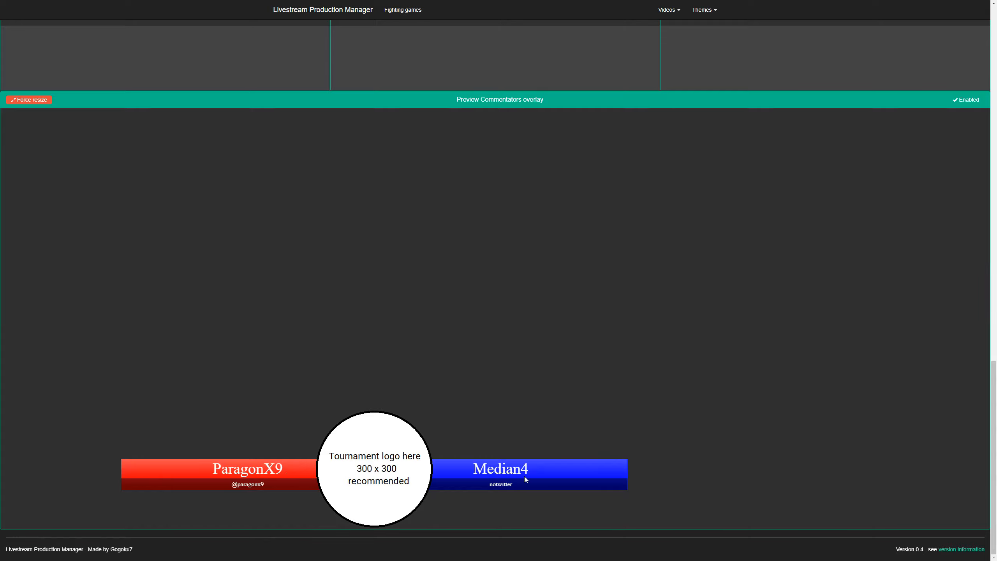
pyautogui.scroll(4, 403, 444)
pyautogui.scroll(-4, 402, 443)
pyautogui.scroll(5, 403, 440)
pyautogui.scroll(-5, 467, 234)
pyautogui.scroll(4, 389, 469)
pyautogui.scroll(-4, 390, 467)
pyautogui.scroll(2, 463, 353)
pyautogui.scroll(-2, 412, 367)
pyautogui.scroll(5, 411, 473)
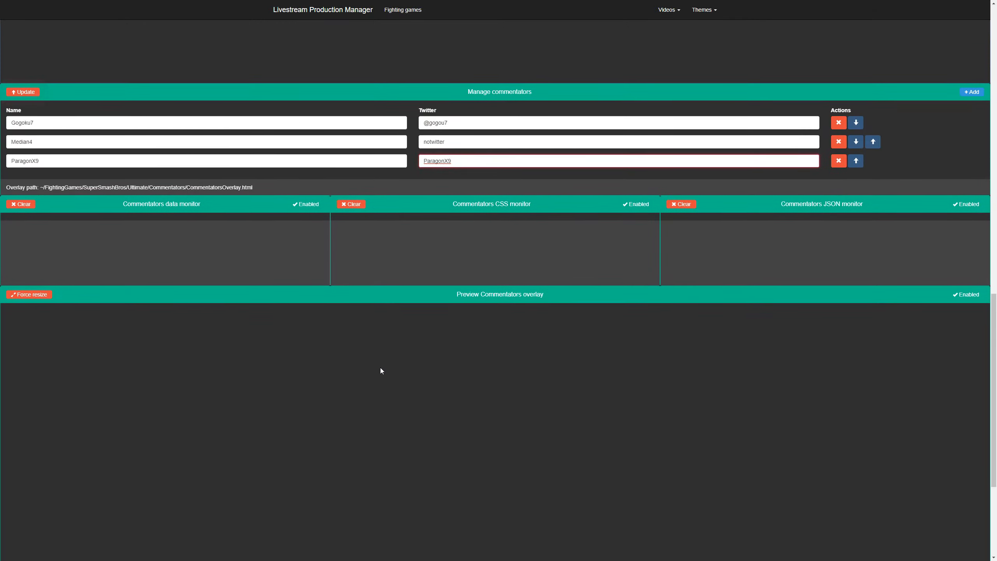
pyautogui.scroll(3, 218, 268)
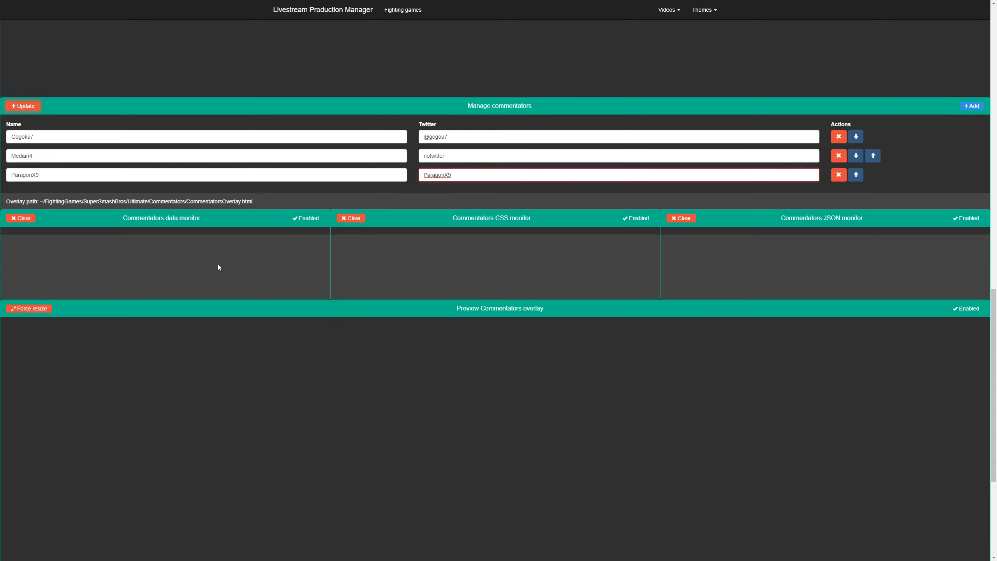
# - Update the commentators with the three entries and check the names and Twitter lines in the Commentators overlay preview
pyautogui.click(27, 173)
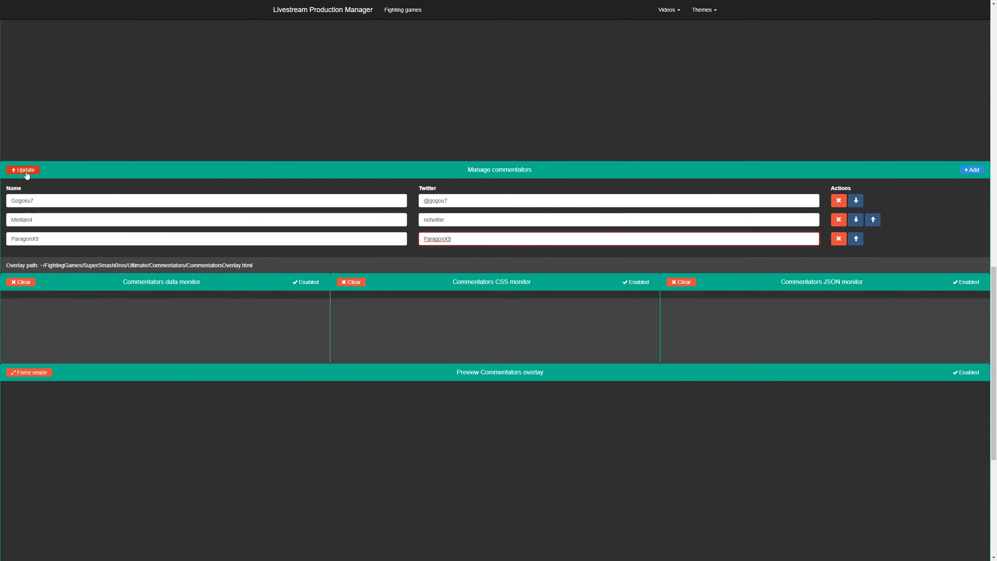
pyautogui.click(27, 173)
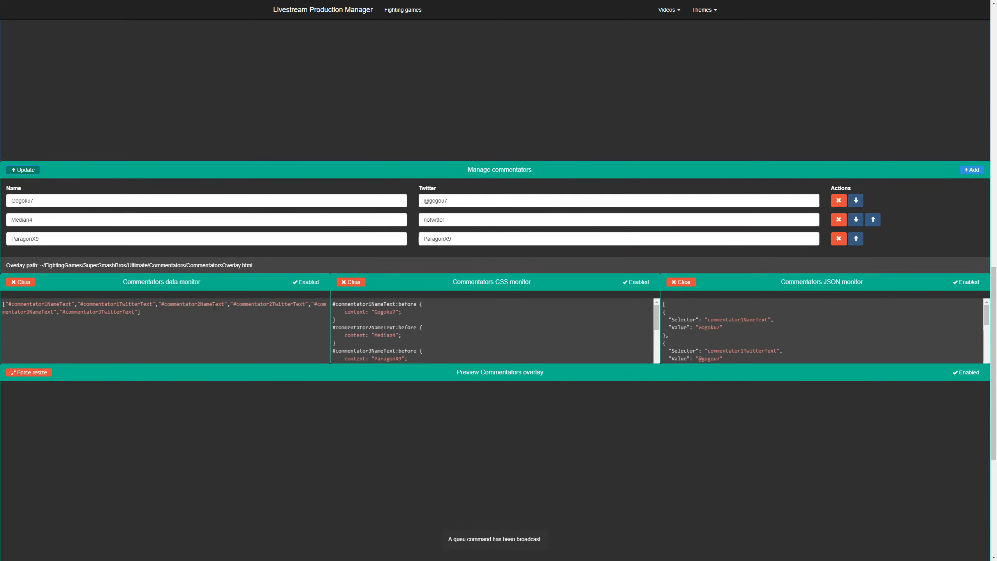
pyautogui.scroll(-5, 453, 370)
pyautogui.scroll(5, 451, 370)
pyautogui.scroll(-5, 451, 371)
pyautogui.scroll(5, 455, 374)
pyautogui.scroll(-5, 212, 245)
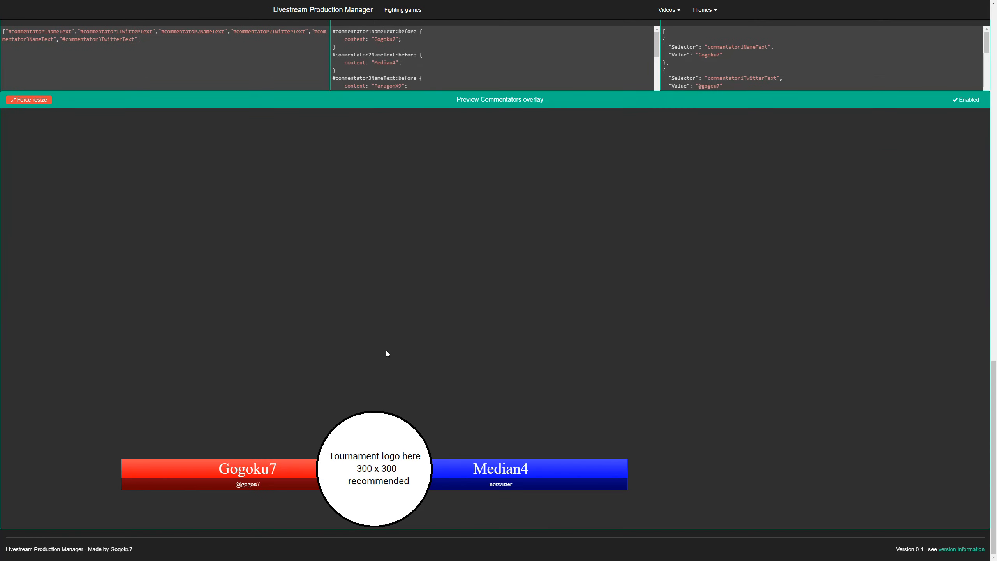
pyautogui.scroll(5, 495, 418)
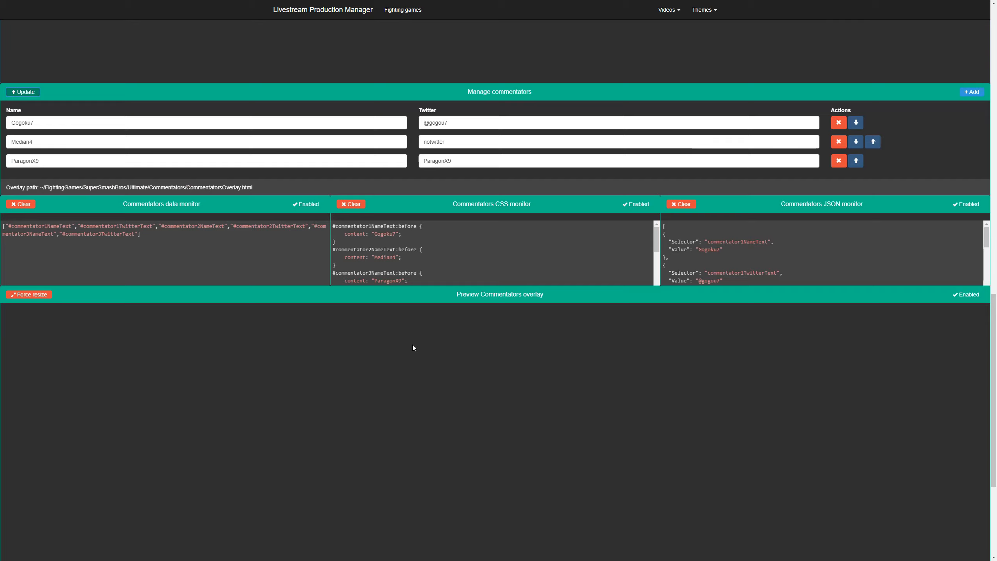
pyautogui.scroll(1, 413, 344)
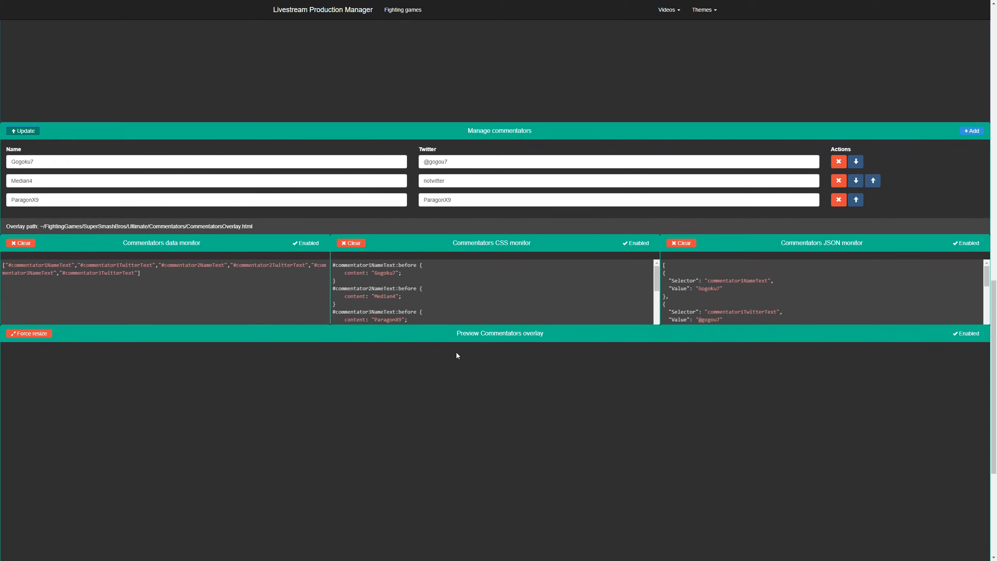
# - Examine the output in the Competitors data, CSS and JSON monitors above the Competitors overlay preview
pyautogui.scroll(10, 455, 355)
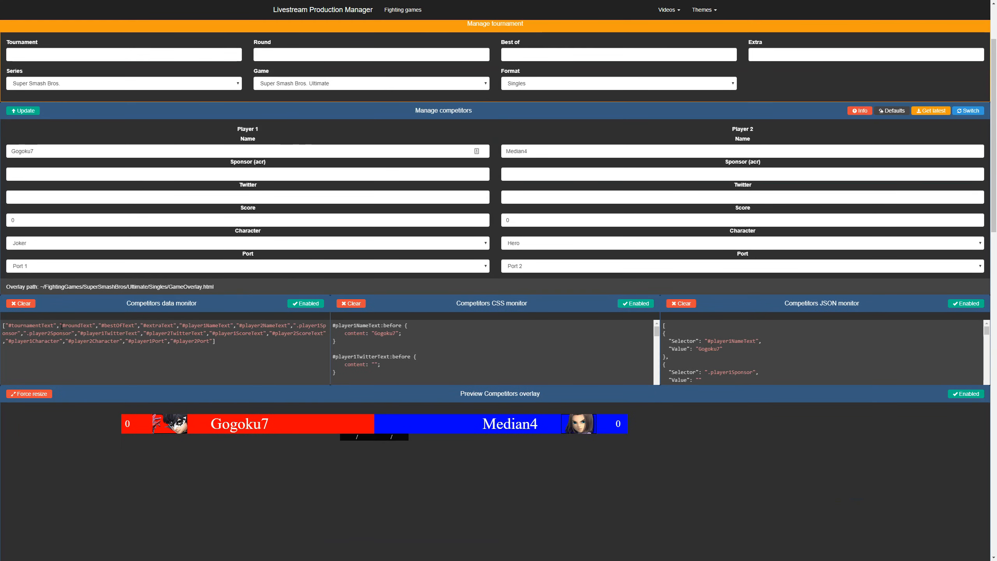
pyautogui.moveTo(44, 326); pyautogui.dragTo(461, 506)
pyautogui.scroll(3, 397, 463)
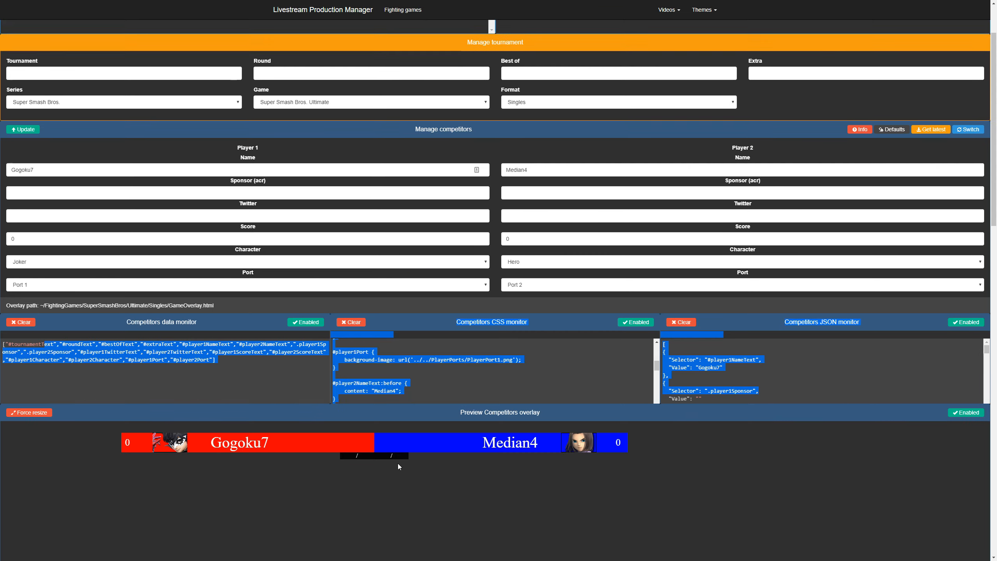
pyautogui.scroll(-6, 433, 446)
pyautogui.scroll(-2, 480, 407)
pyautogui.scroll(-2, 452, 373)
pyautogui.click(422, 342)
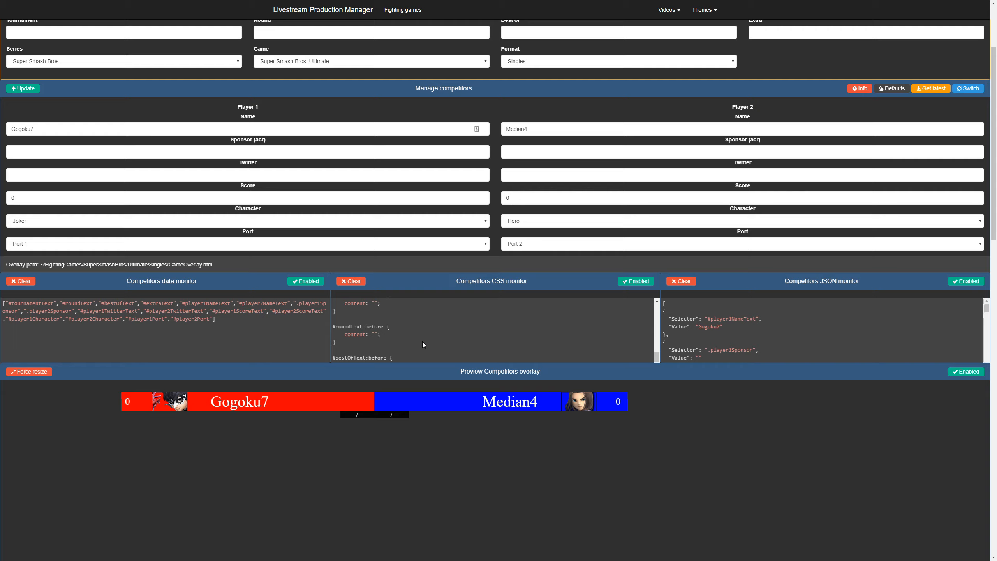
pyautogui.scroll(-1, 421, 341)
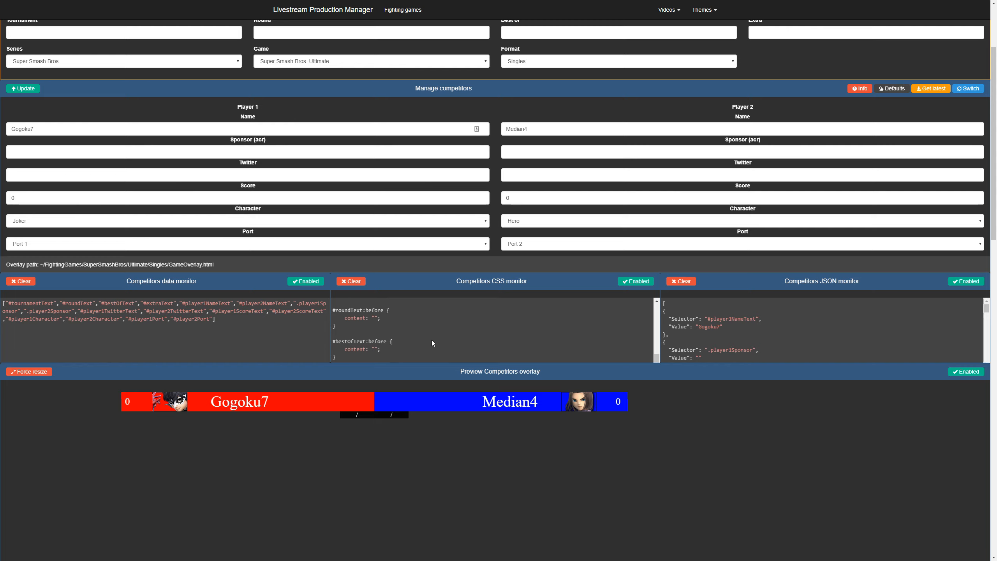
pyautogui.scroll(-1, 392, 430)
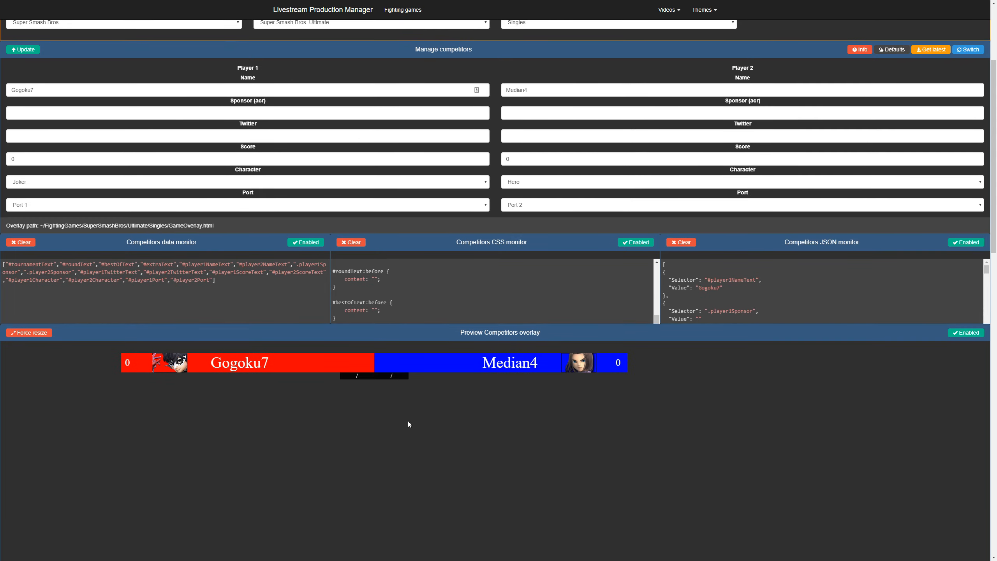
# - Compare the Commentators data, CSS and JSON monitors with the corresponding Competitors monitors
pyautogui.scroll(-10, 411, 420)
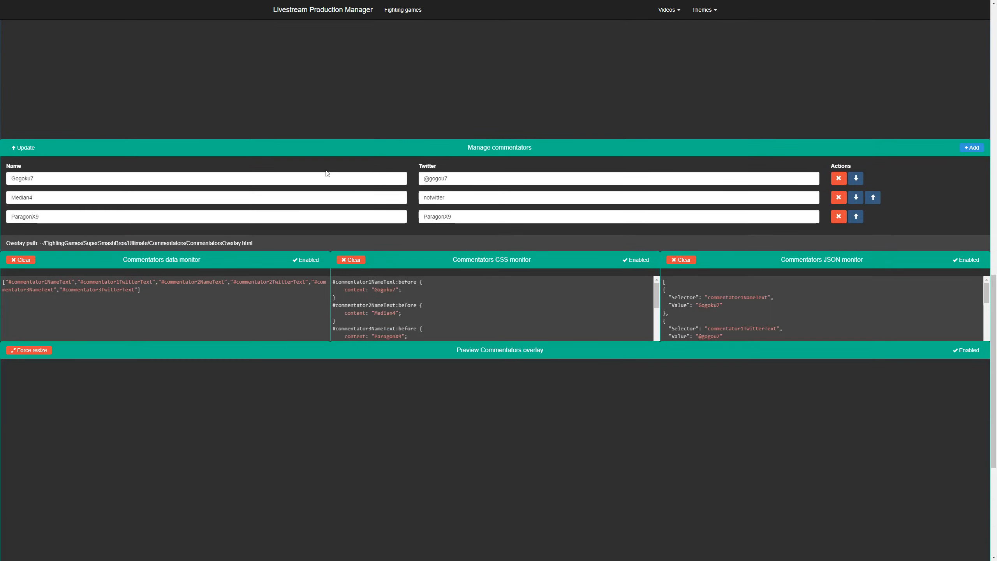
pyautogui.moveTo(33, 282); pyautogui.dragTo(734, 337)
pyautogui.scroll(12, 708, 360)
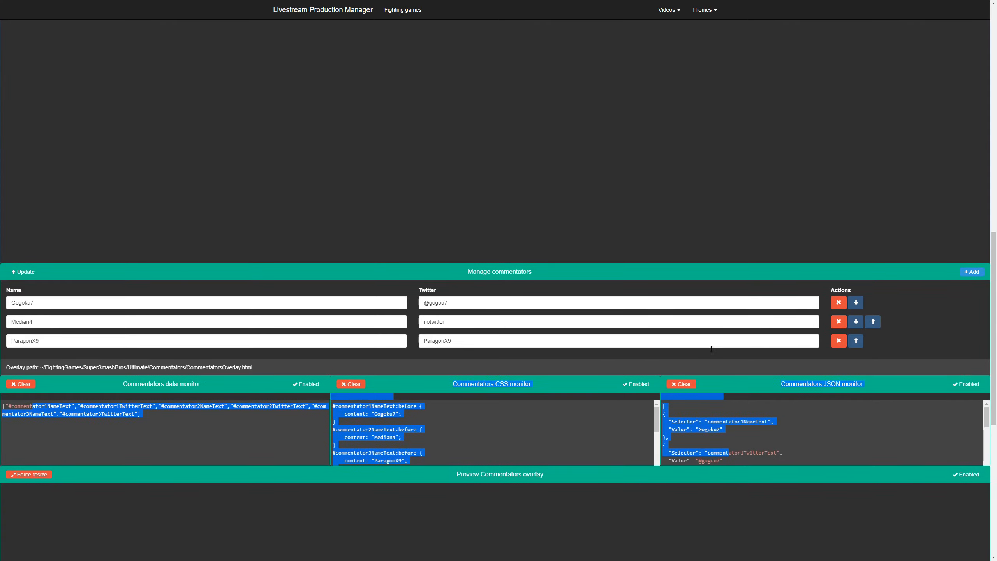
pyautogui.moveTo(115, 186); pyautogui.dragTo(710, 233)
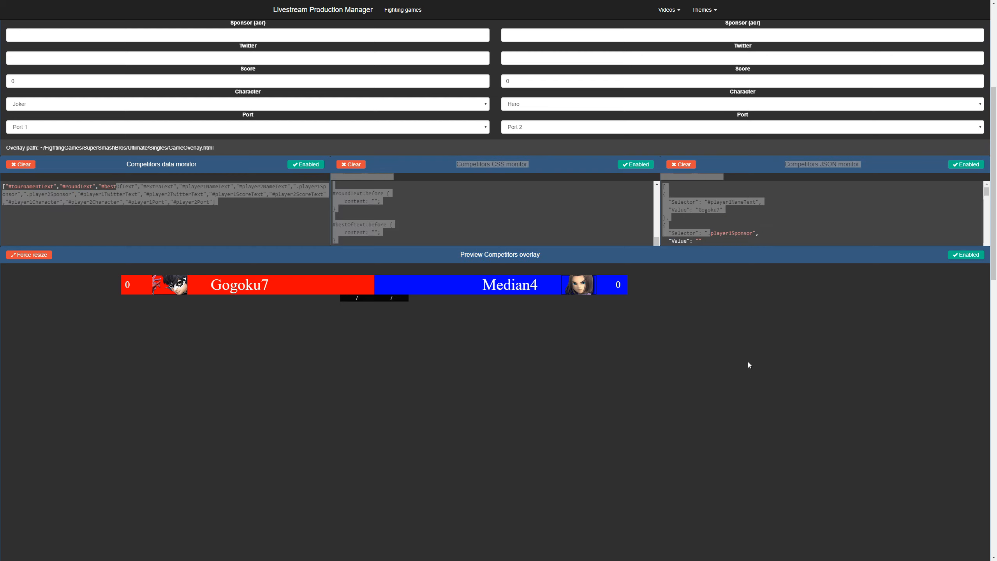
pyautogui.click(499, 227)
pyautogui.click(506, 164)
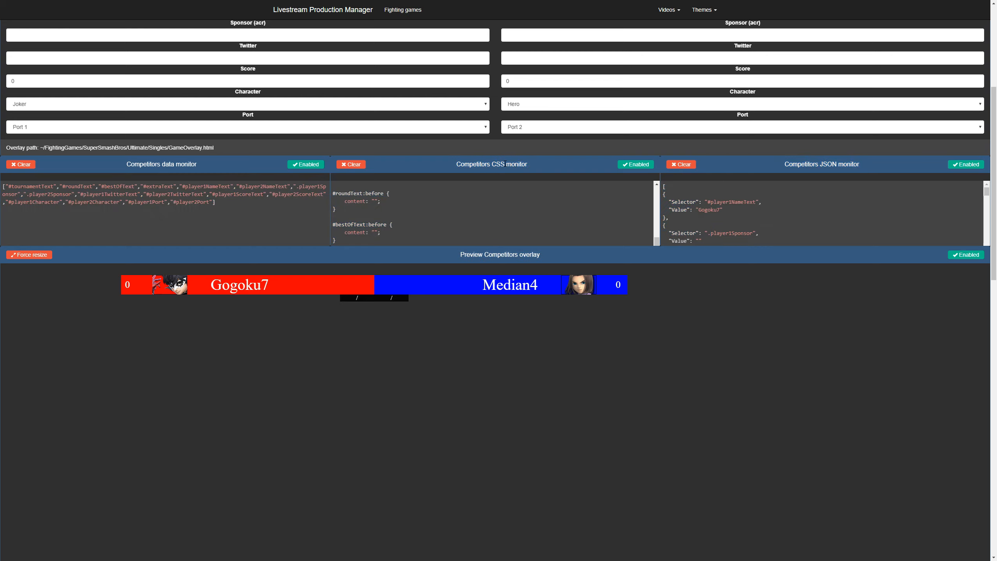
pyautogui.scroll(-10, 453, 318)
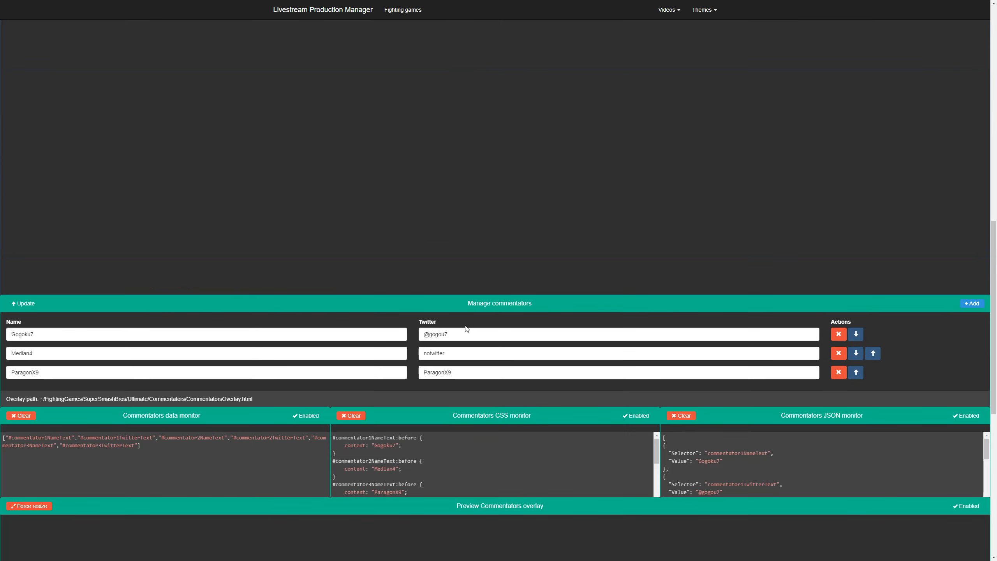
pyautogui.scroll(-4, 766, 295)
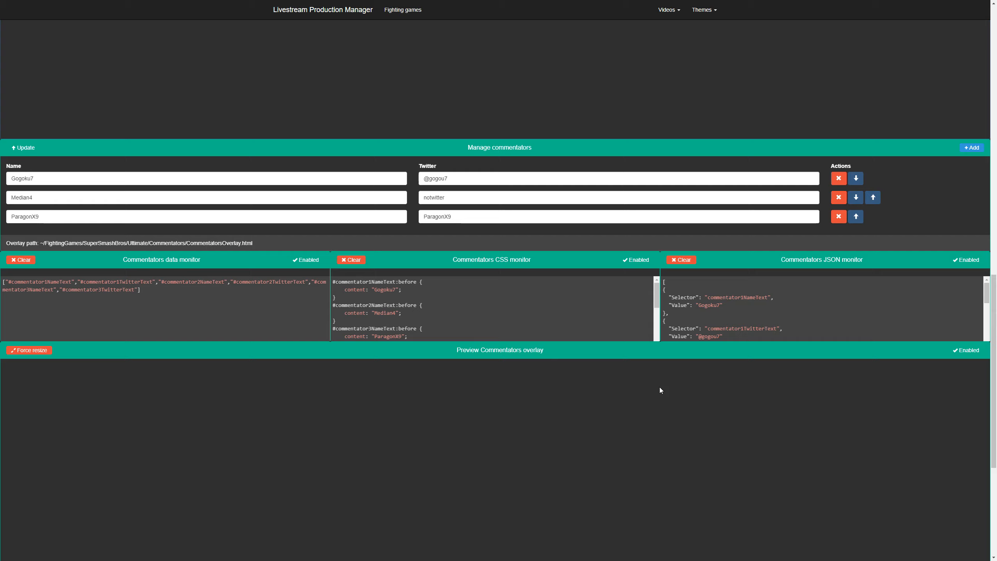
pyautogui.scroll(-3, 659, 387)
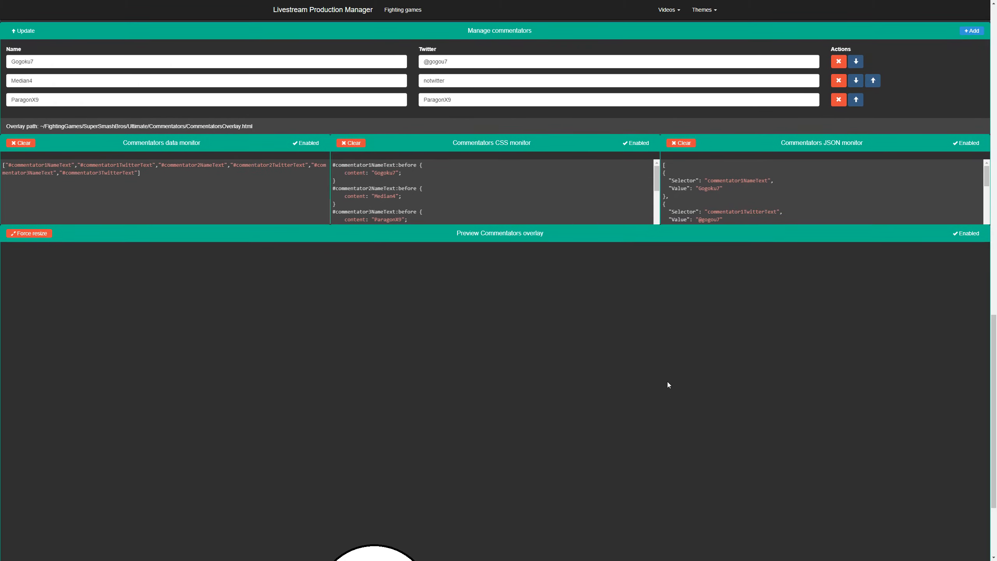
pyautogui.scroll(3, 668, 382)
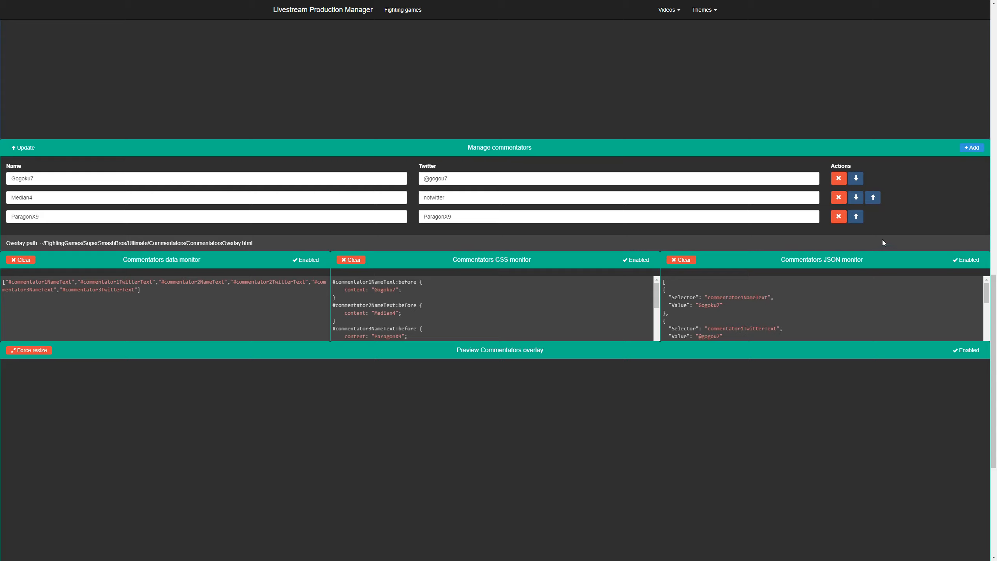
# - Move the second commentator up to first place, update the commentators and check the overlay preview
pyautogui.click(873, 197)
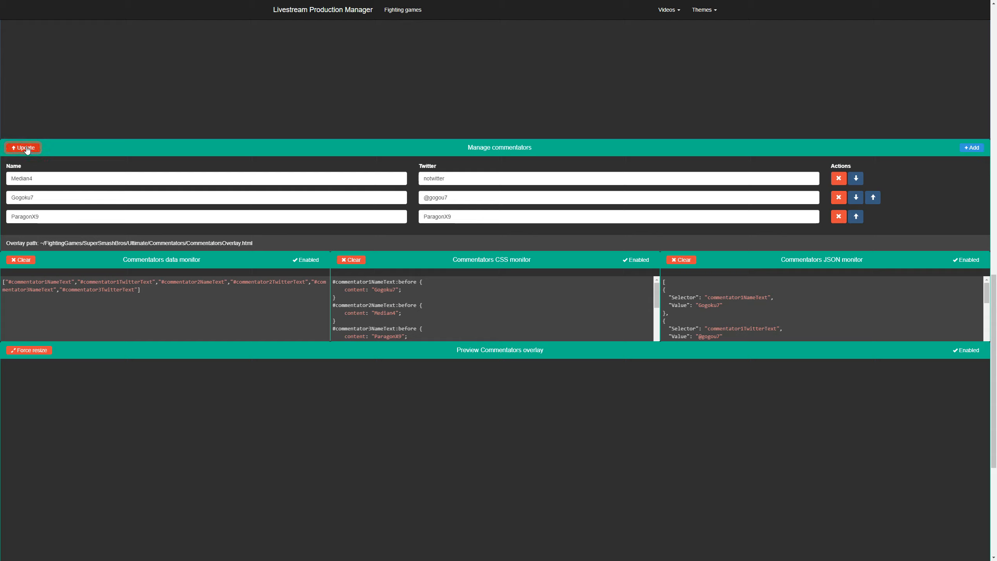
pyautogui.scroll(-3, 32, 149)
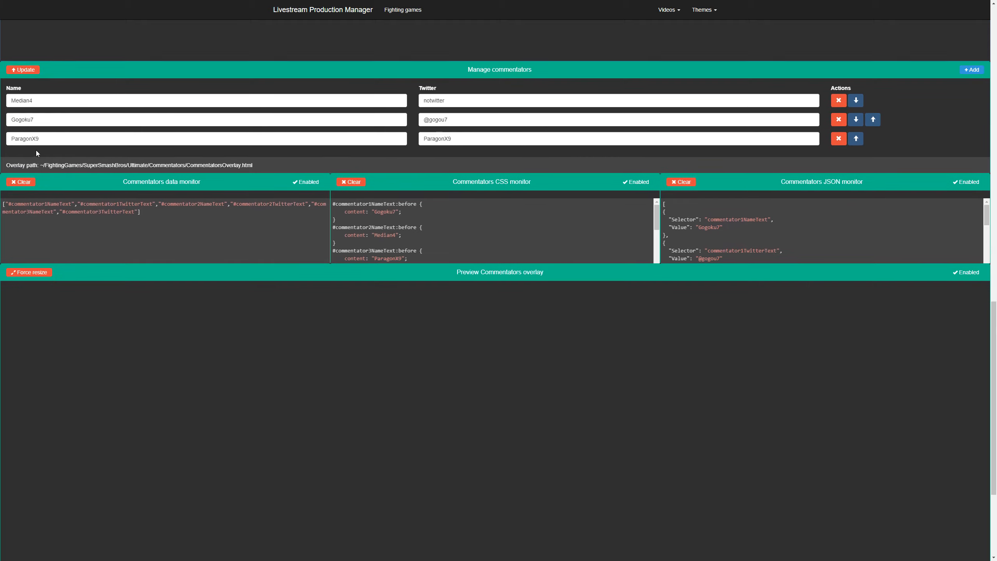
pyautogui.click(22, 31)
pyautogui.scroll(-3, 226, 295)
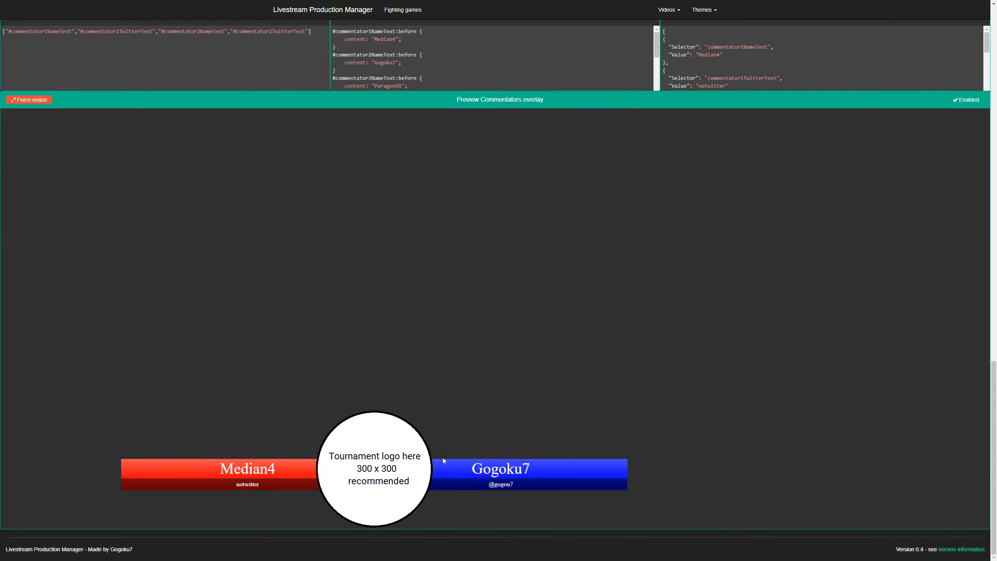
pyautogui.scroll(5, 469, 446)
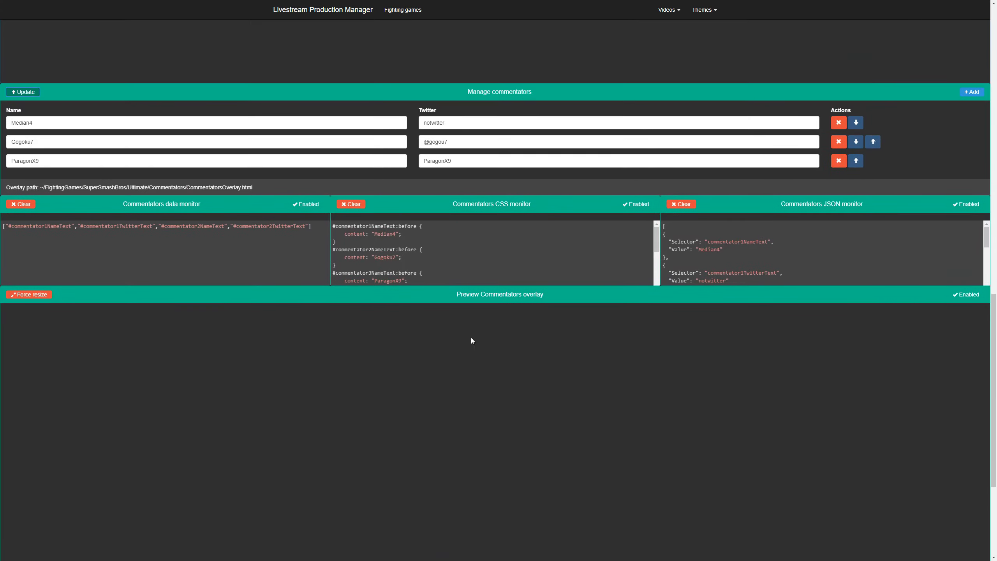
# - Examine the name and Twitter entries of the first two commentators in the CSS, JSON and data monitors
pyautogui.moveTo(368, 227); pyautogui.dragTo(426, 257)
pyautogui.moveTo(688, 235); pyautogui.dragTo(753, 273)
pyautogui.click(174, 248)
pyautogui.moveTo(251, 226); pyautogui.dragTo(88, 220)
pyautogui.click(154, 285)
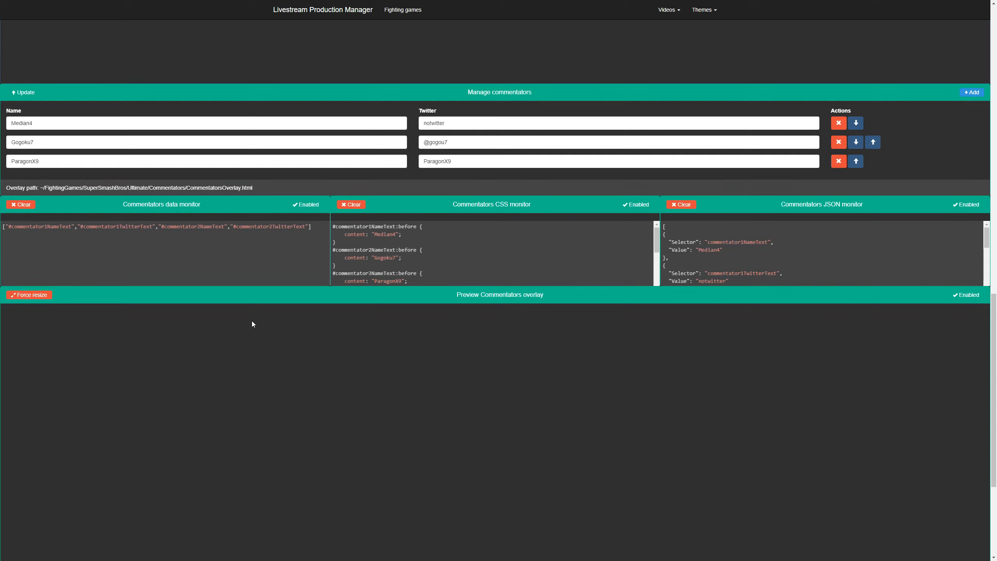
# - Remove the second commentator, update the commentators and check the overlay preview
pyautogui.scroll(1, 252, 323)
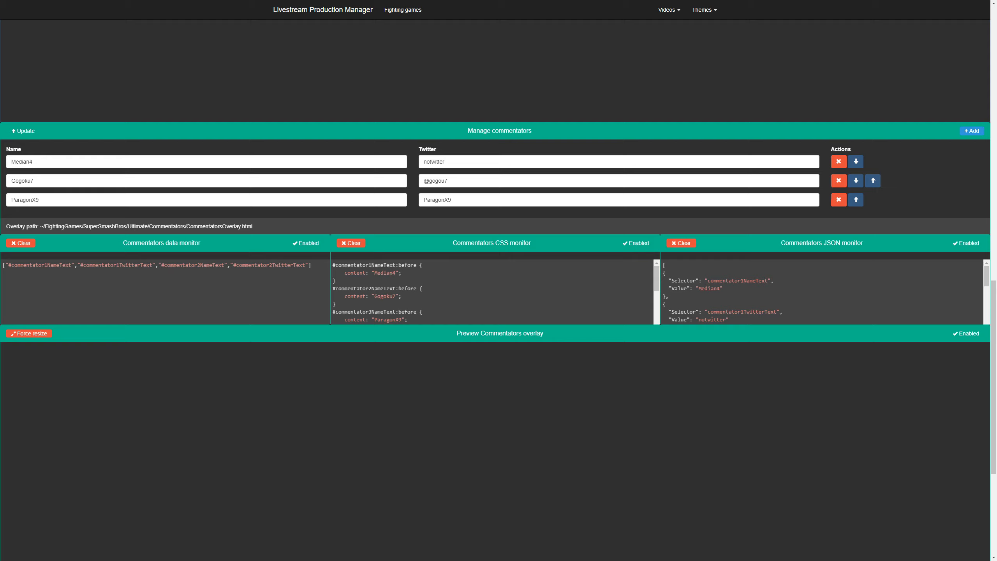
pyautogui.click(839, 180)
pyautogui.click(24, 131)
pyautogui.scroll(-5, 287, 340)
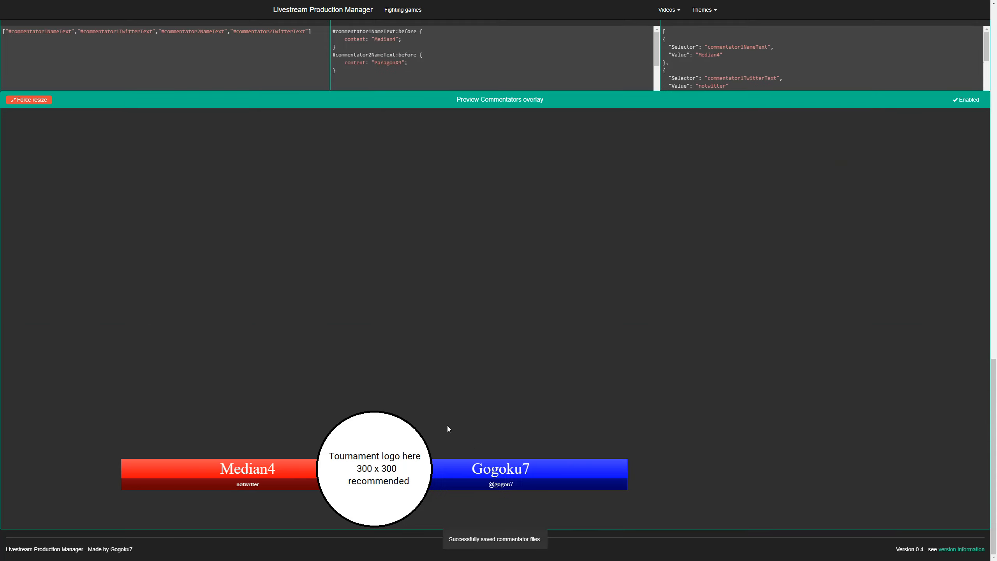
pyautogui.scroll(5, 339, 358)
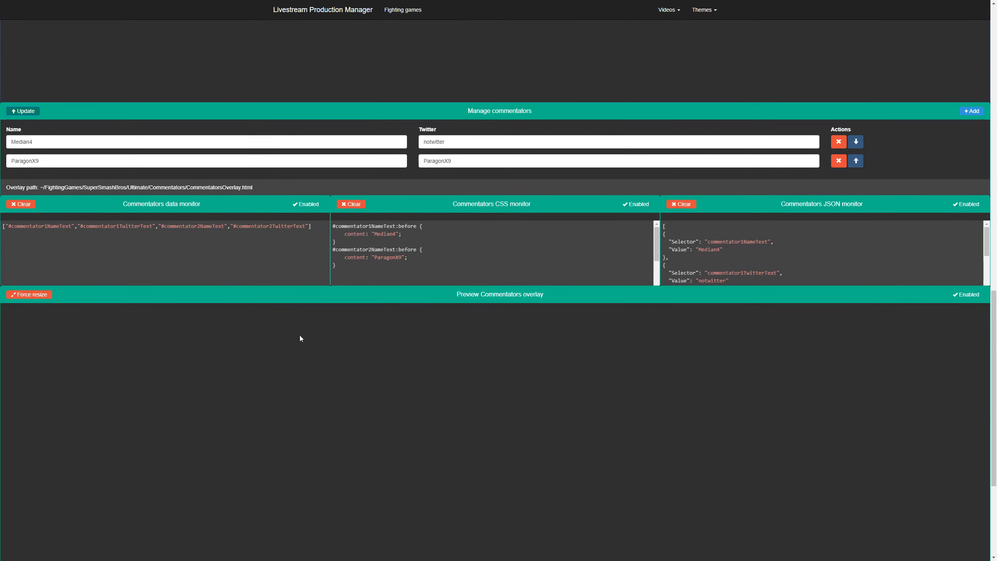
# - Update the commentators once more and compare the two remaining entries with the overlay preview
pyautogui.click(27, 113)
pyautogui.scroll(-5, 436, 329)
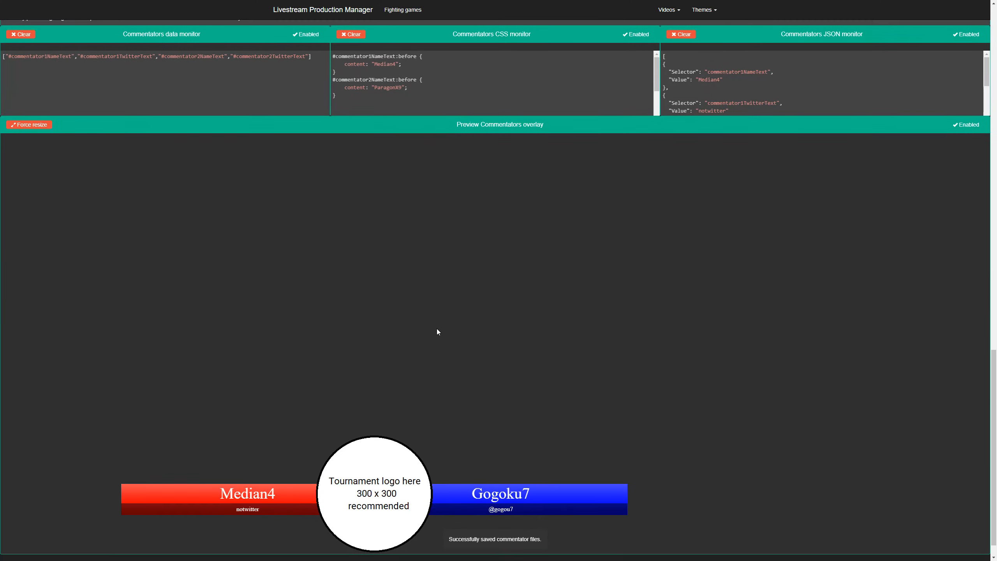
pyautogui.scroll(5, 472, 352)
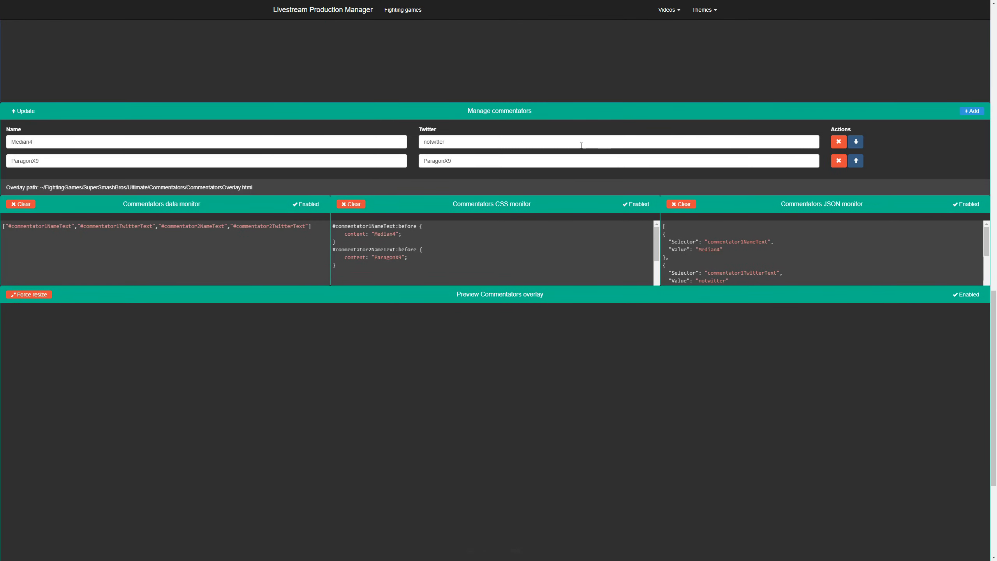
pyautogui.scroll(-5, 526, 145)
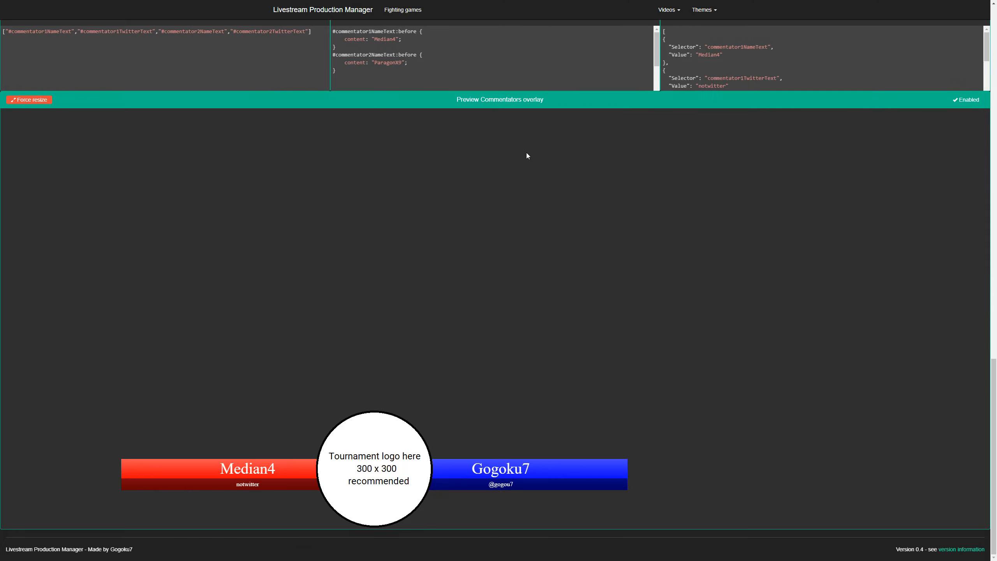
pyautogui.scroll(5, 547, 244)
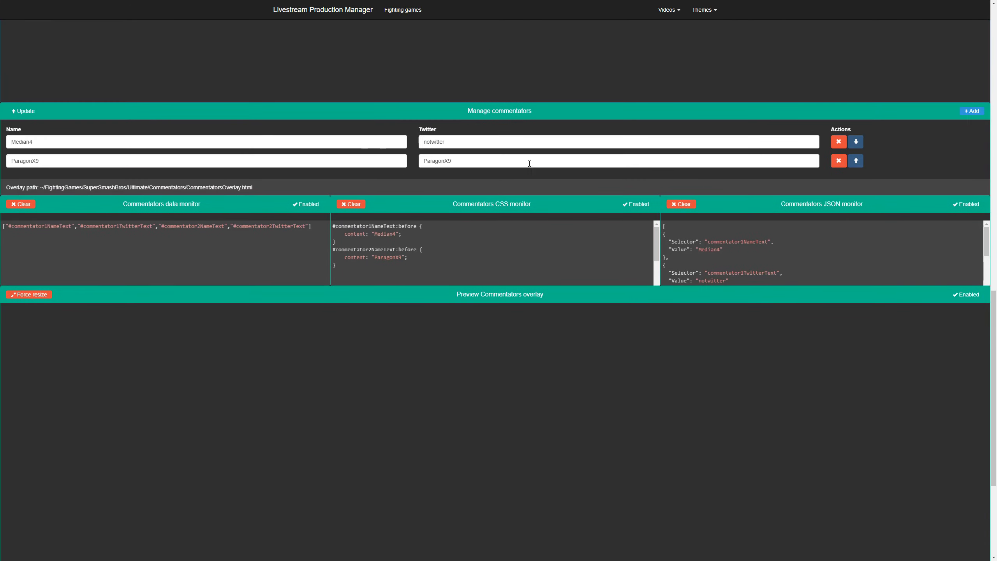
# - Switch to Notepad++ and examine the squad player and character markup in the SquadStrike GameOverlay.html file
pyautogui.scroll(2, 553, 224)
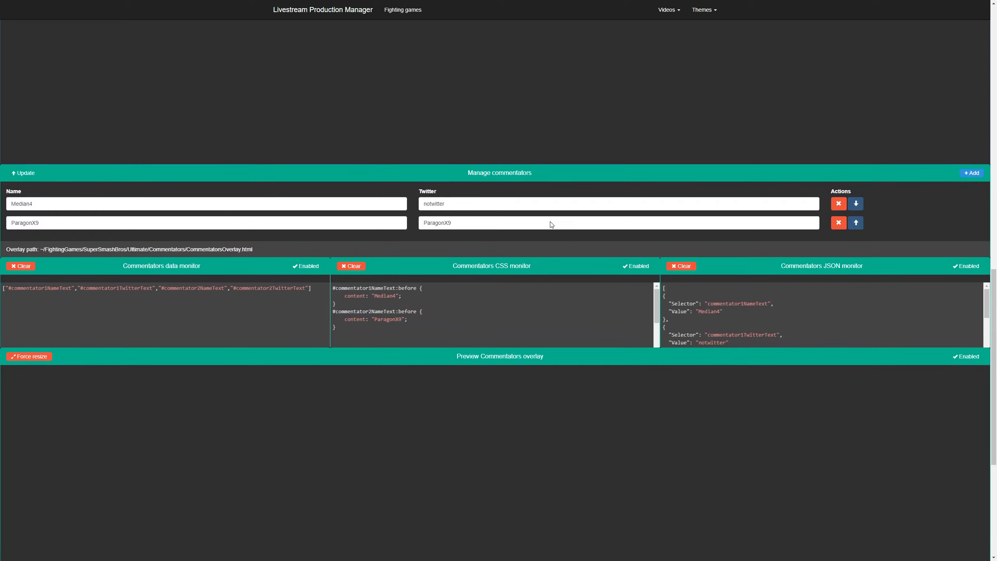
pyautogui.scroll(5, 551, 224)
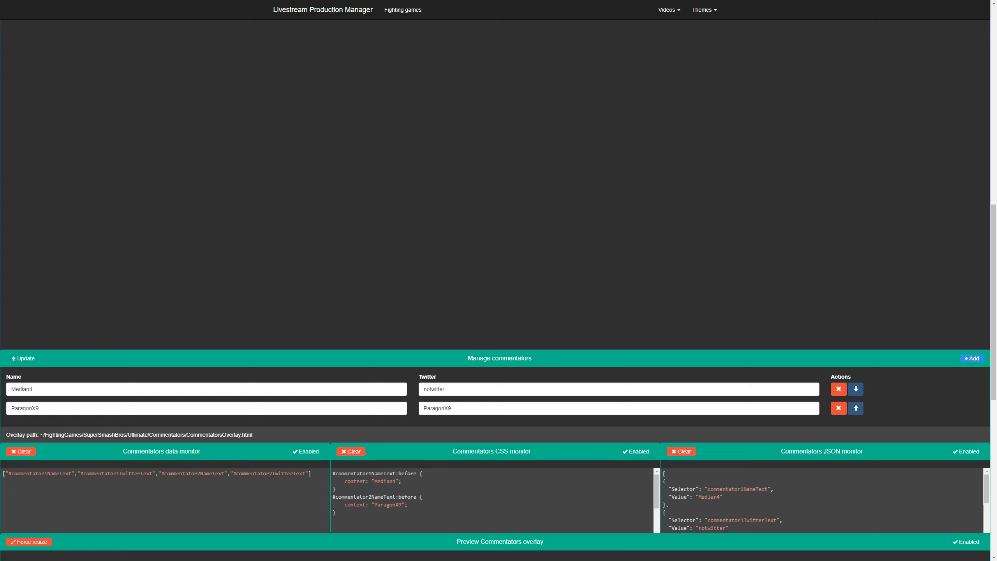
pyautogui.moveTo(996, 159); pyautogui.dragTo(589, 1)
pyautogui.scroll(-3, 499, 275)
pyautogui.scroll(-2, 498, 286)
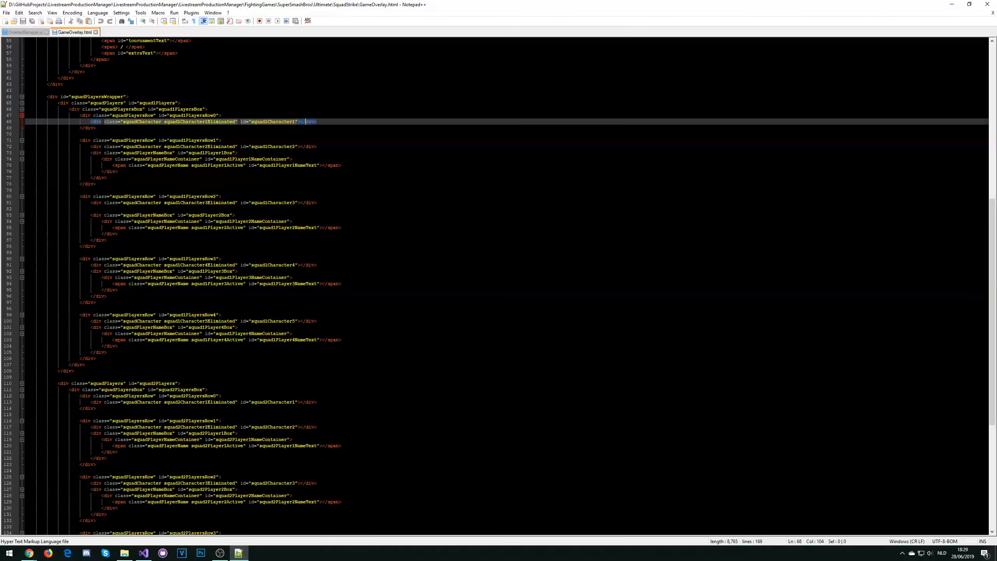
pyautogui.scroll(4, 498, 287)
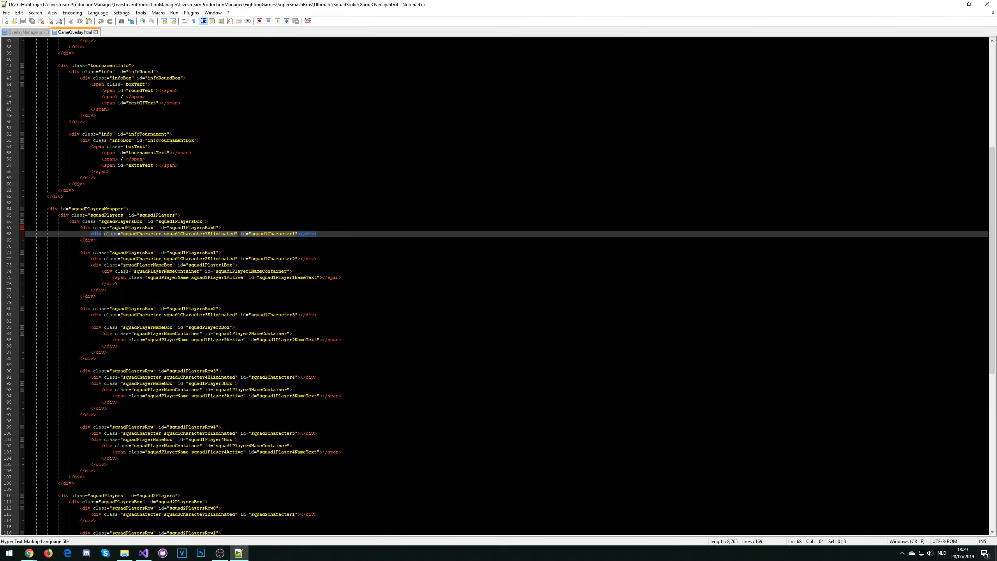
pyautogui.scroll(-16, 499, 287)
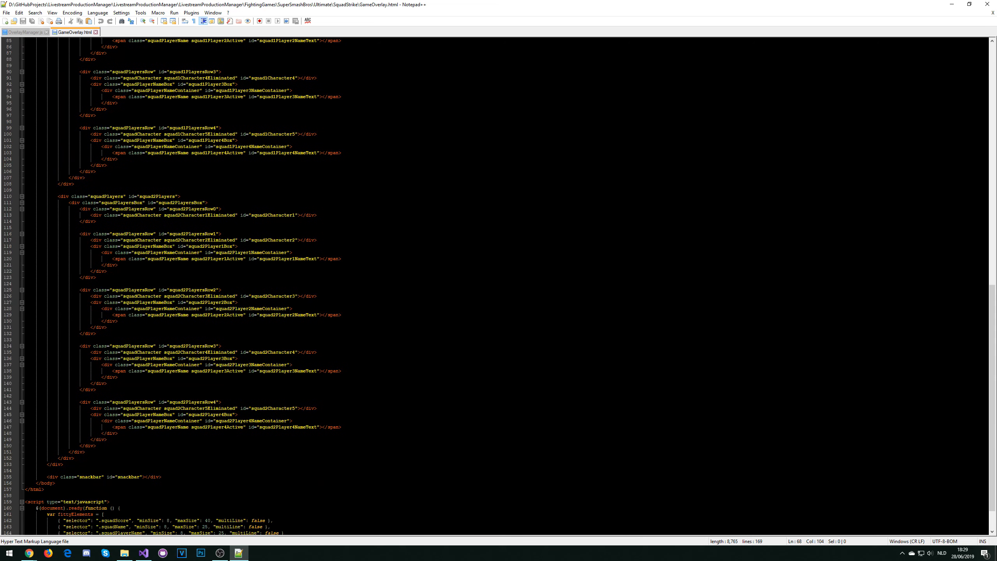
# - Examine the closing script of GameOverlay.html and the WebSocket functions throughout OverlayManager.js
pyautogui.scroll(1, 499, 286)
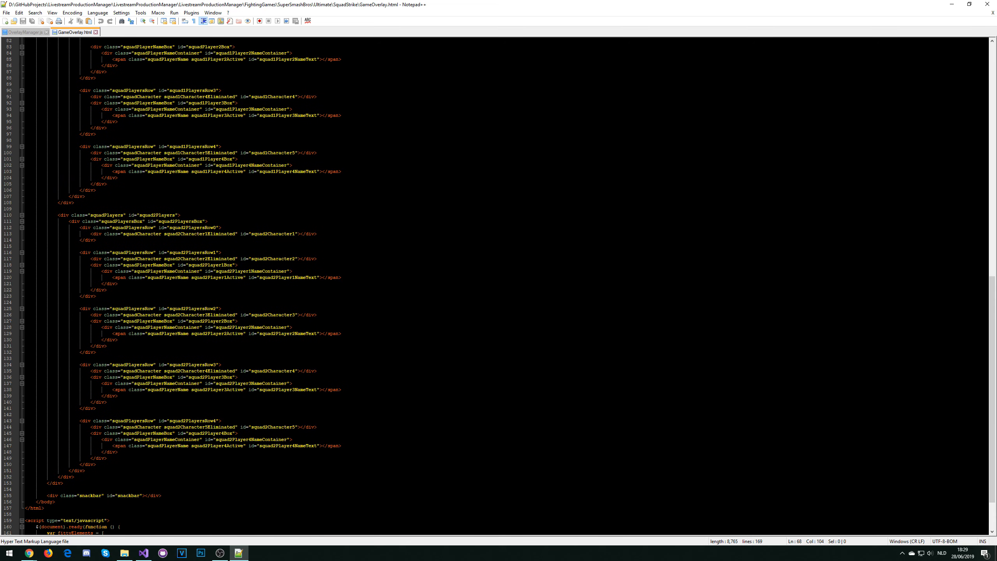
pyautogui.scroll(-3, 498, 286)
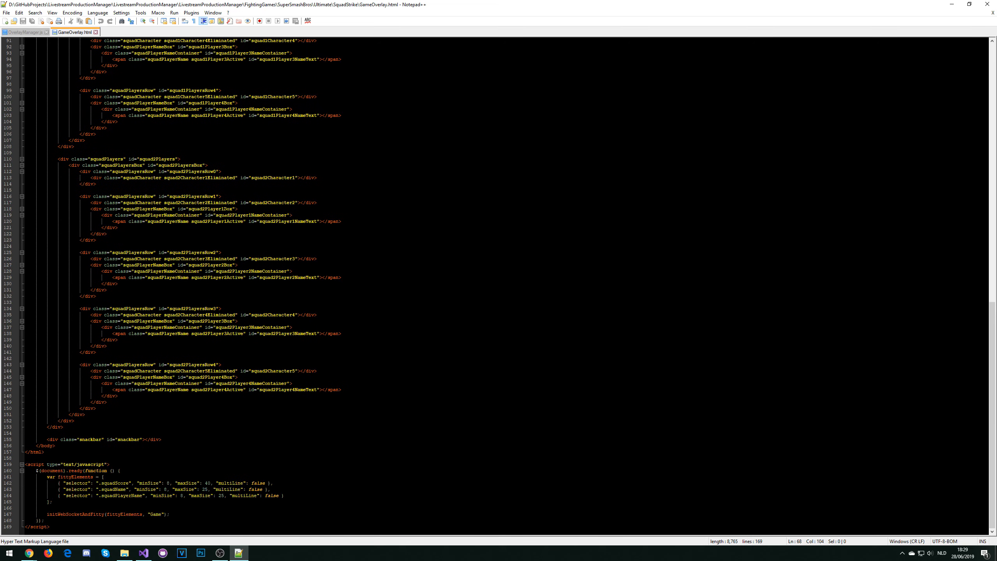
pyautogui.click(27, 32)
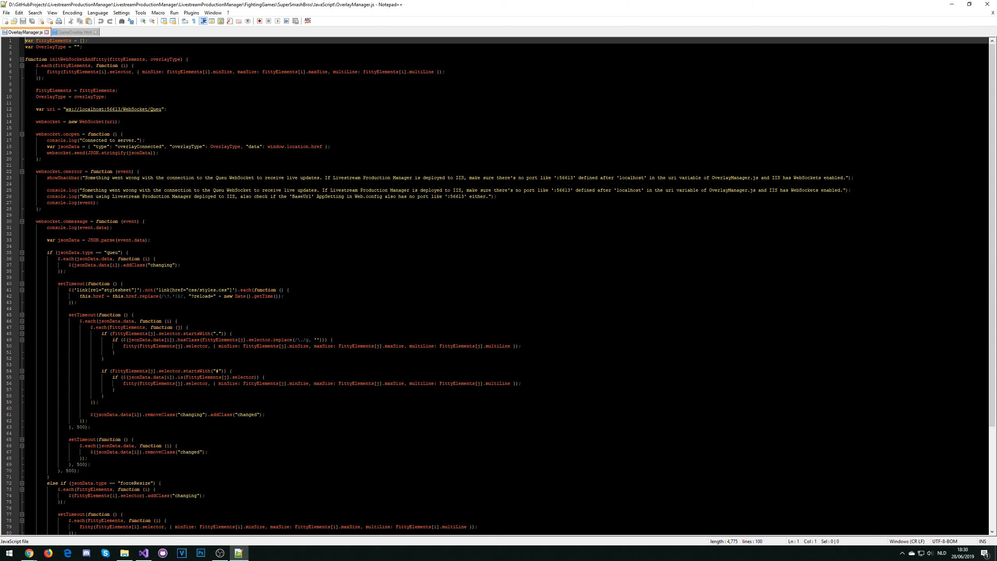
pyautogui.scroll(-7, 498, 287)
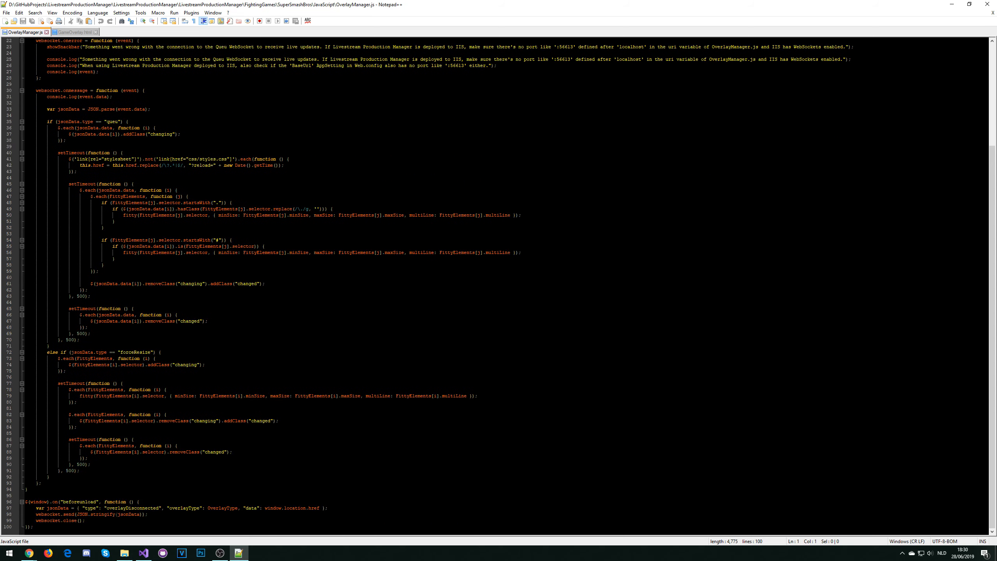
pyautogui.scroll(5, 499, 287)
pyautogui.scroll(1, 498, 286)
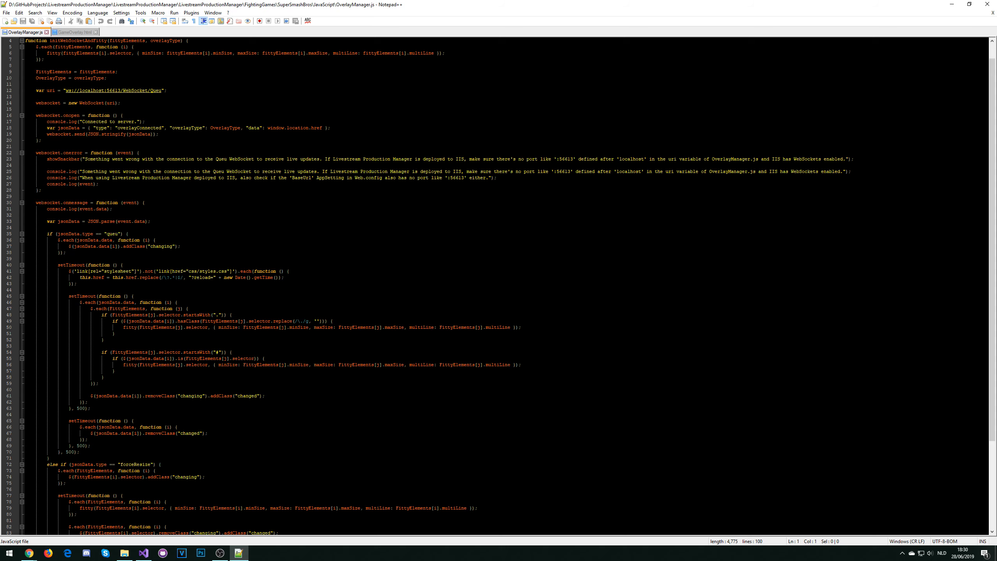
pyautogui.scroll(-5, 498, 287)
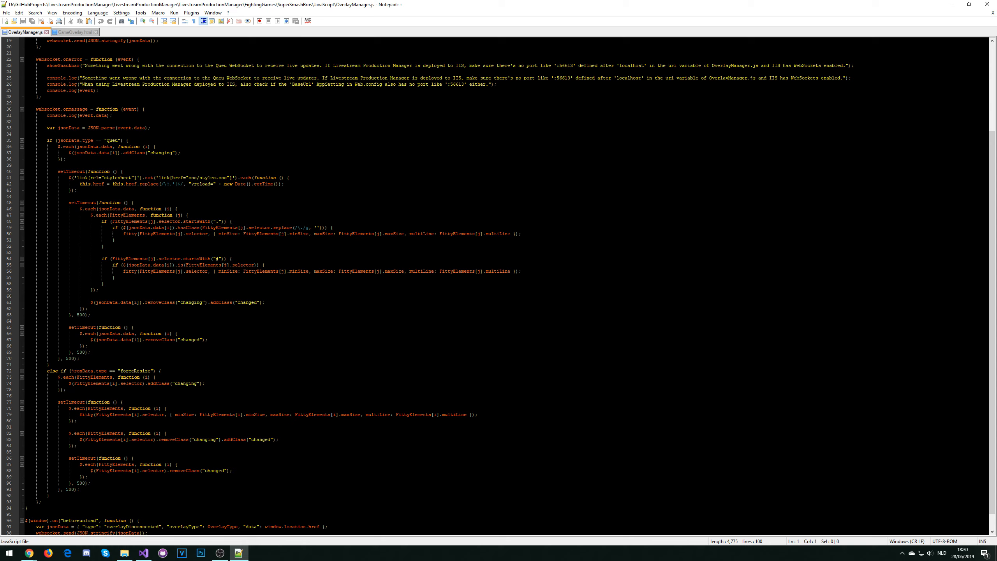
pyautogui.scroll(-1, 507, 286)
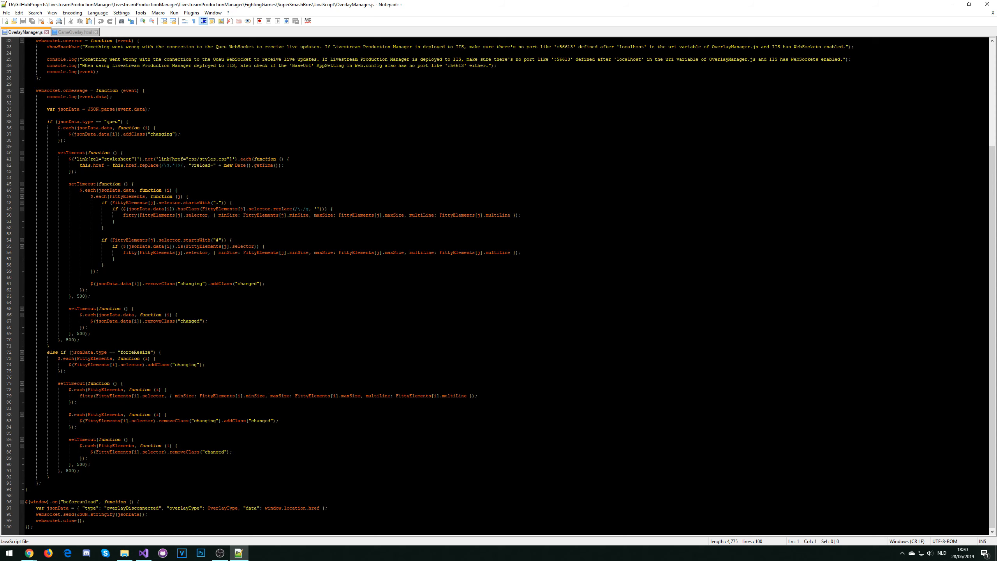
# - Highlight the document-ready script block in GameOverlay.html and the OverlayManager.js reference in its head section
pyautogui.click(74, 32)
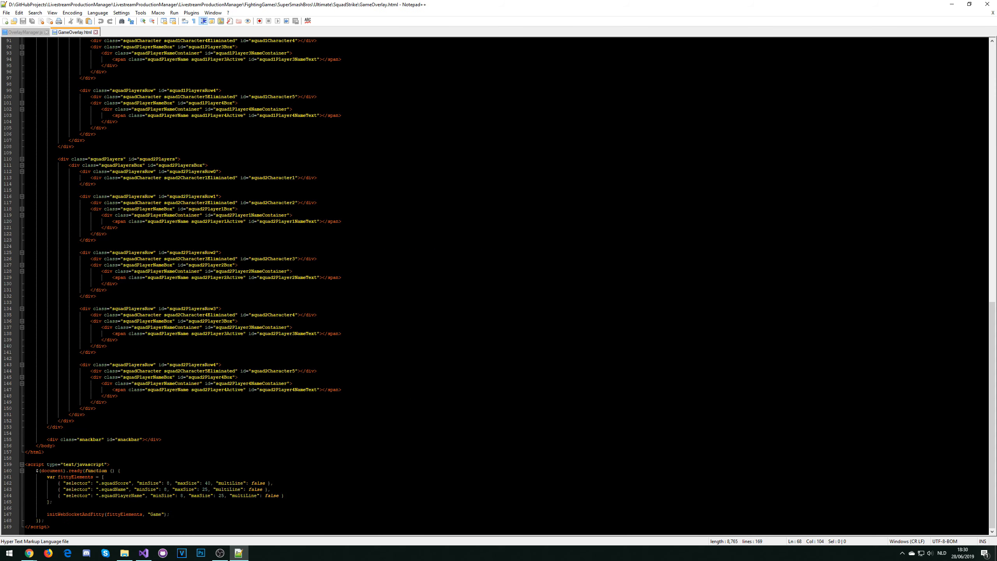
pyautogui.moveTo(44, 521); pyautogui.dragTo(36, 471)
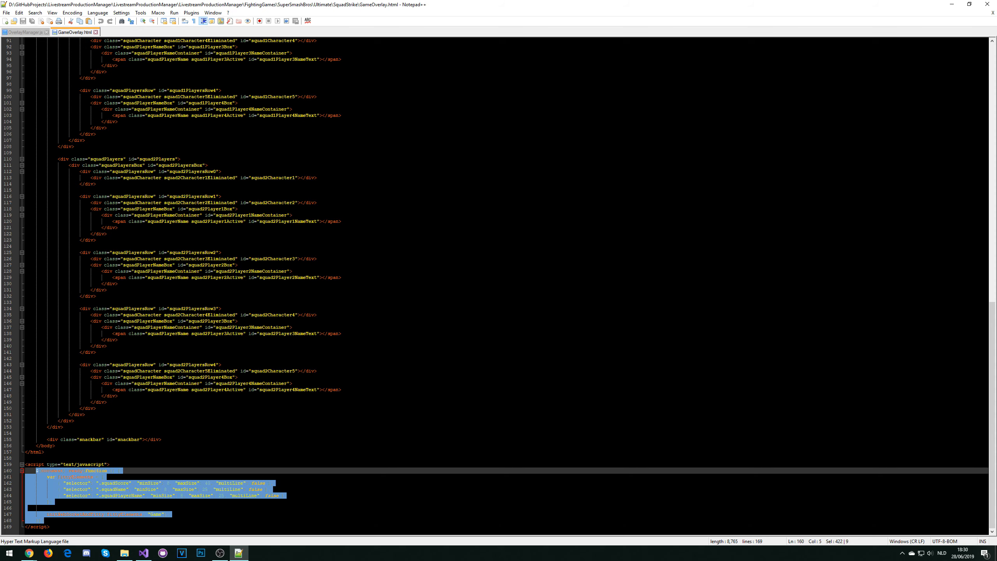
pyautogui.scroll(20, 507, 286)
pyautogui.moveTo(204, 91); pyautogui.dragTo(47, 90)
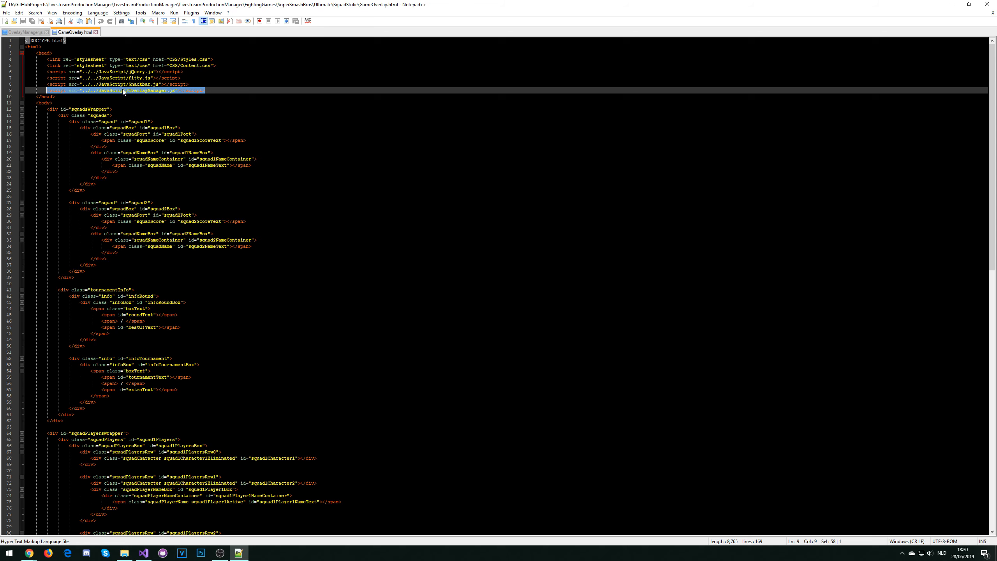
# - Compare OverlayManager.js with GameOverlay.html, highlighting the fittyElements and initWebSocketAndFitty script block again
pyautogui.click(33, 34)
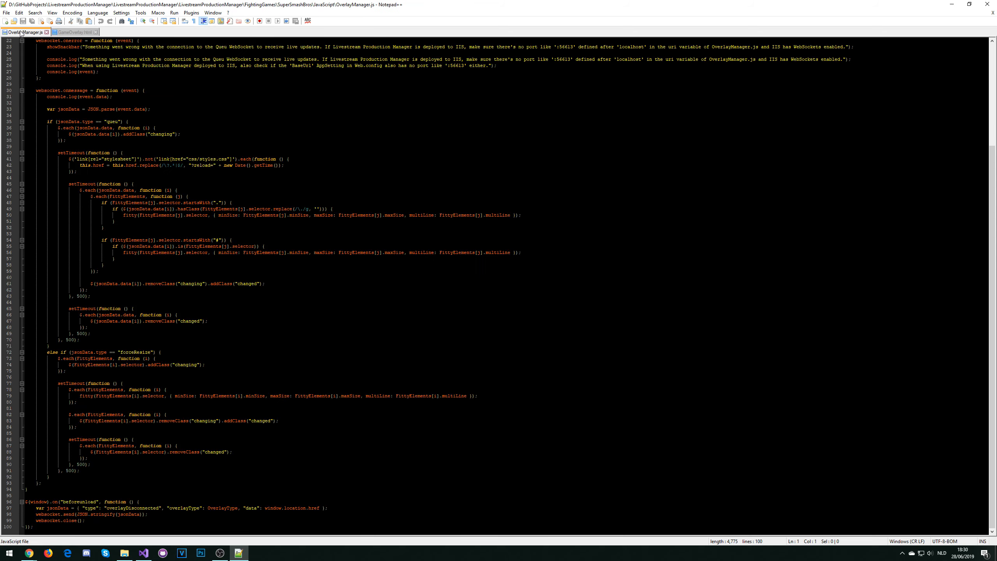
pyautogui.click(75, 32)
pyautogui.click(257, 159)
pyautogui.scroll(-20, 258, 159)
pyautogui.moveTo(44, 520); pyautogui.dragTo(36, 471)
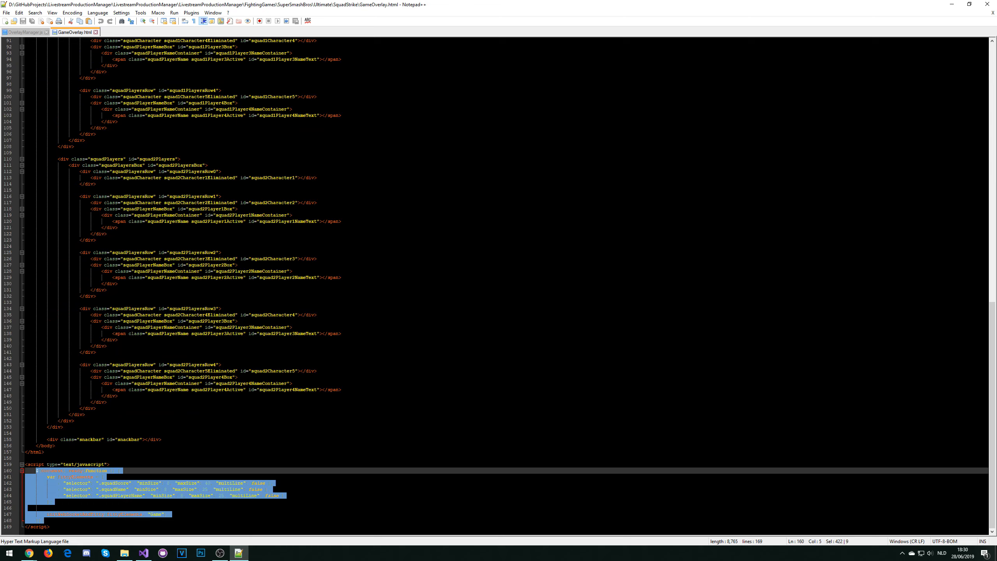
pyautogui.click(23, 33)
# - Switch back to Livestream Production Manager and set the tournament format to Crews
pyautogui.moveTo(193, 5); pyautogui.dragTo(996, 133)
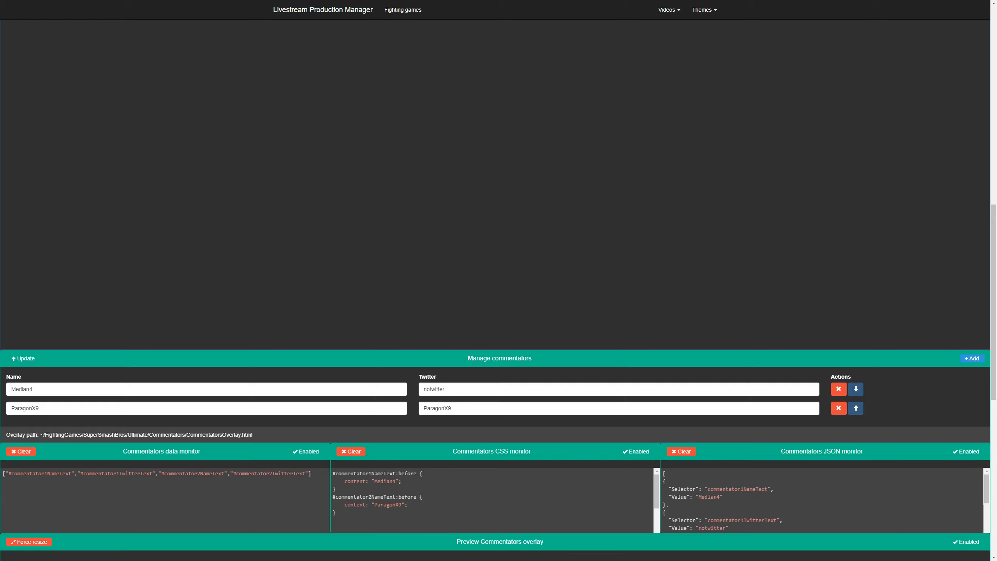
pyautogui.scroll(15, 763, 273)
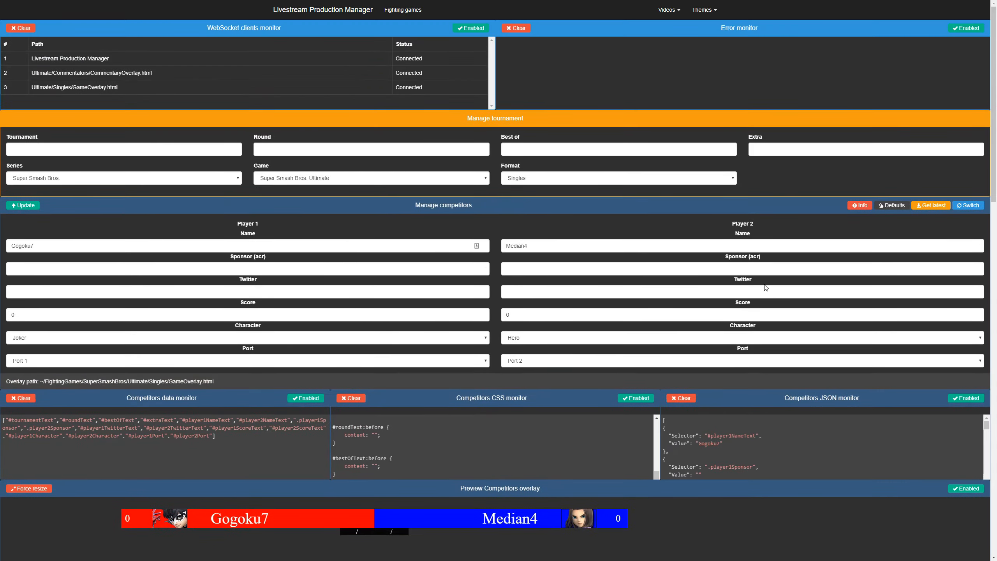
pyautogui.click(618, 178)
pyautogui.click(589, 204)
# - Set the number of players per crew to 5 and update the player rows
pyautogui.click(495, 338)
pyautogui.write('5')
pyautogui.click(600, 338)
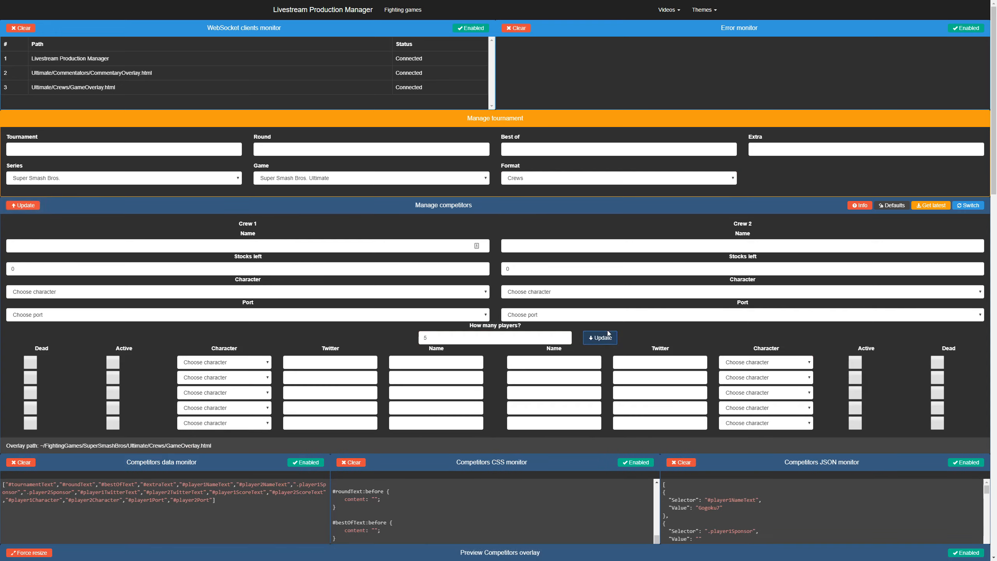
# - Assign Bayonetta, Bowser and Bowser Jr. as the characters of the first three Crew 1 players
pyautogui.scroll(-3, 432, 314)
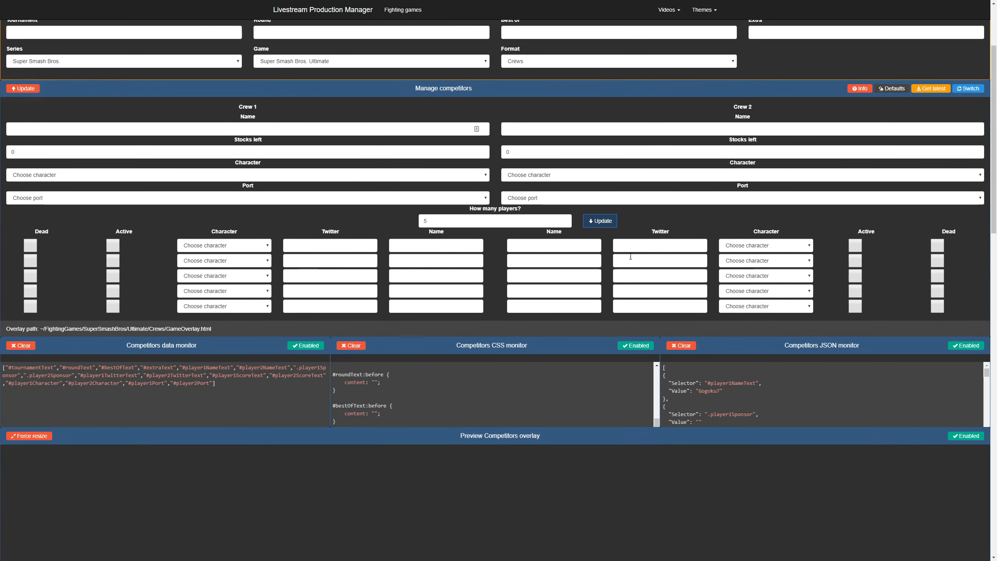
pyautogui.click(236, 245)
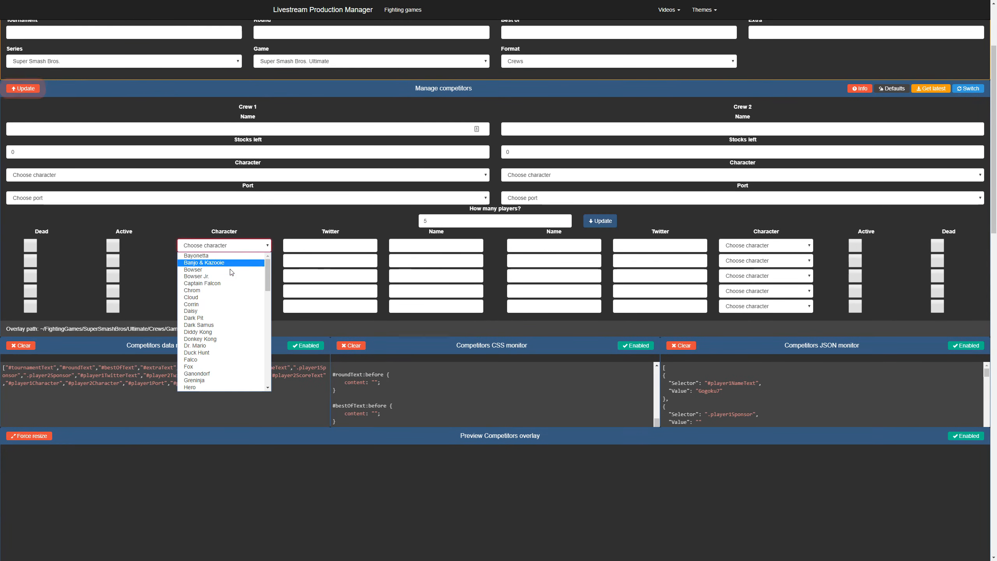
pyautogui.click(220, 256)
pyautogui.click(243, 261)
pyautogui.click(233, 285)
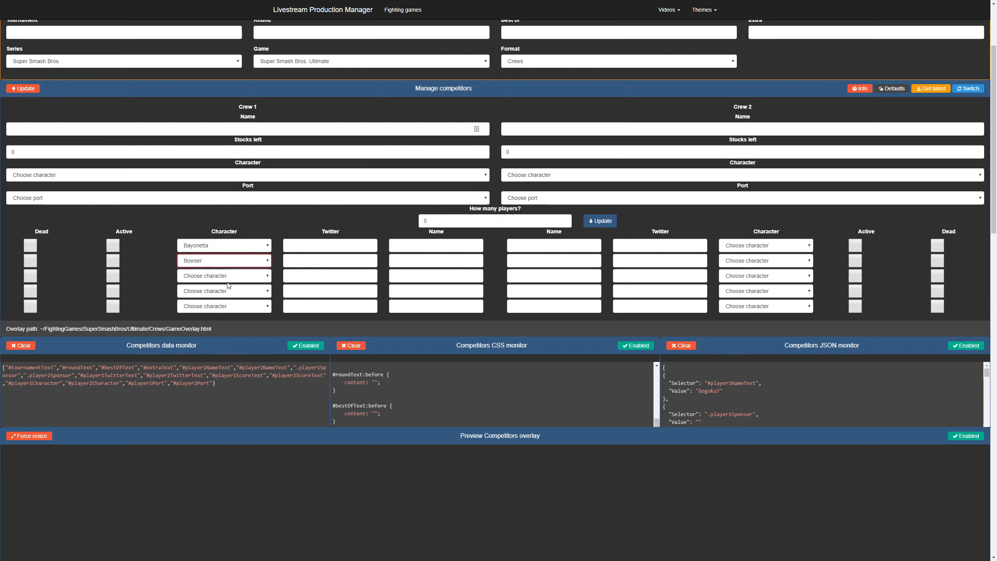
pyautogui.click(233, 275)
pyautogui.click(228, 305)
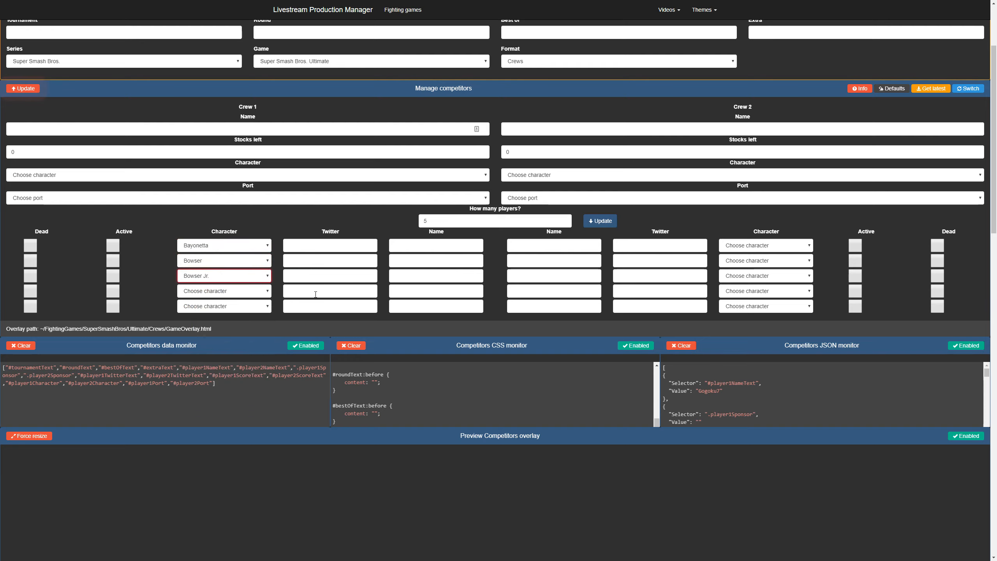
# - Set Crew 1's character to Bayonetta and compare its character list with the first player's
pyautogui.click(204, 178)
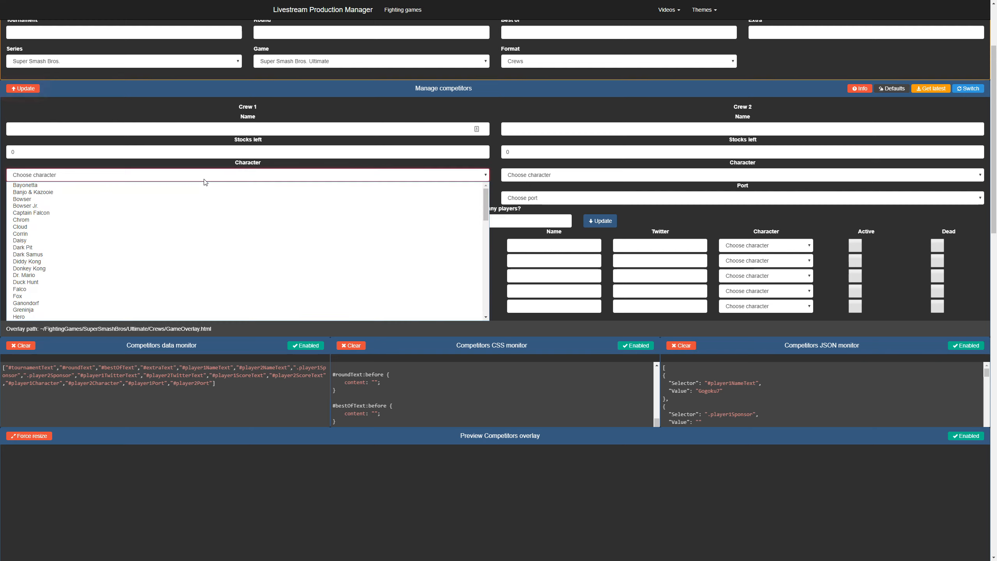
pyautogui.click(184, 190)
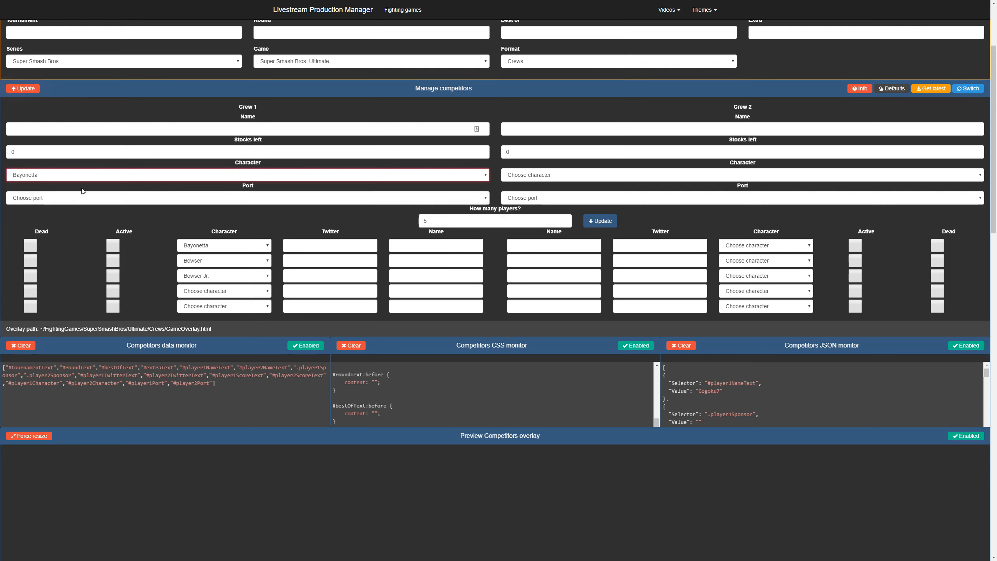
pyautogui.click(217, 247)
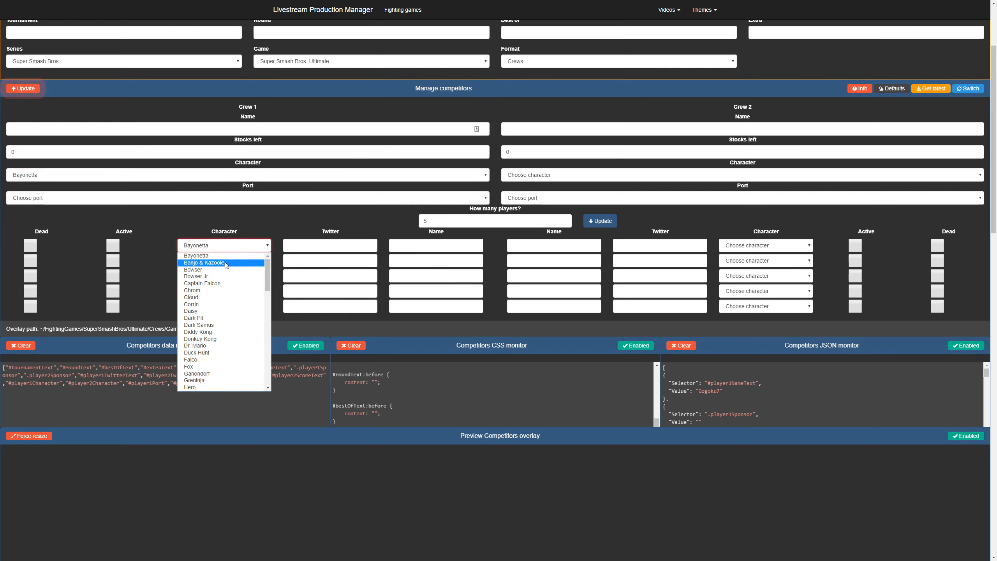
pyautogui.click(276, 208)
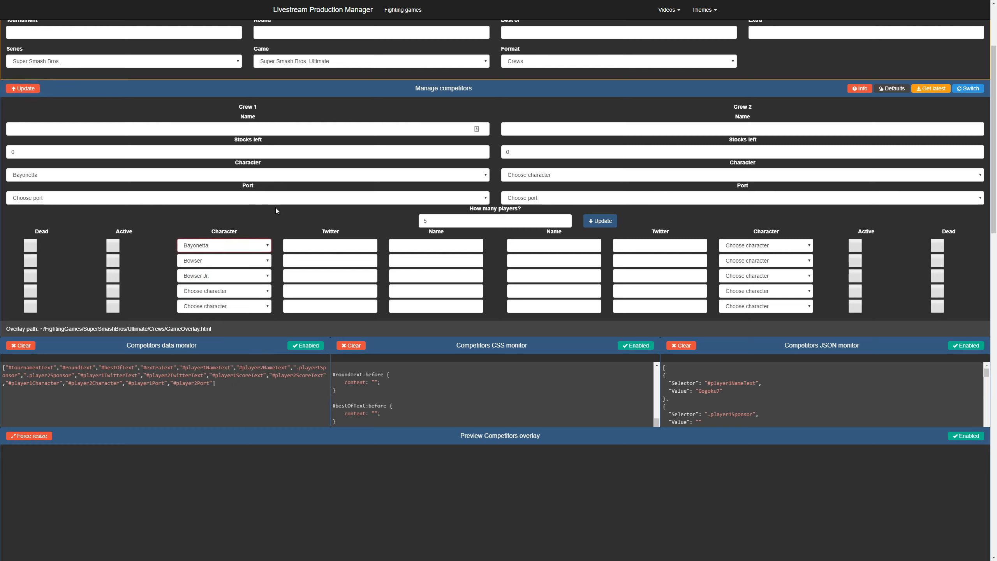
pyautogui.click(58, 176)
pyautogui.click(58, 176)
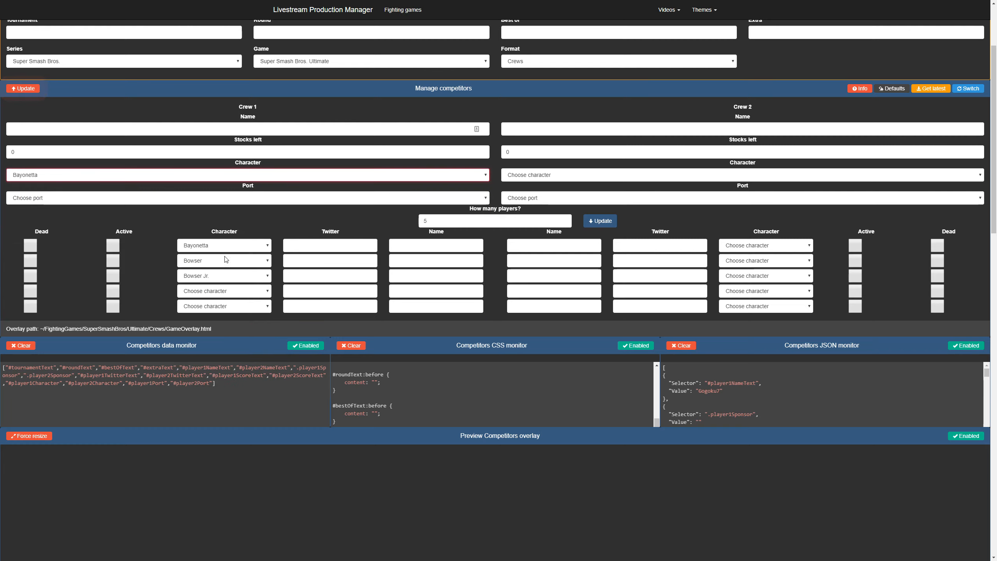
# - Open the "How to use custom overlays" tutorial video and start playing it
pyautogui.scroll(3, 844, 218)
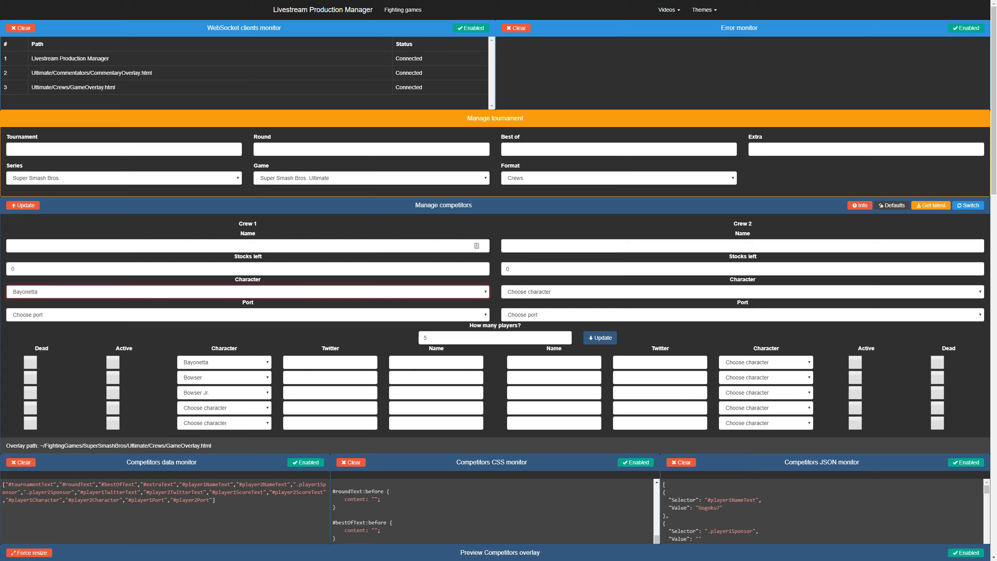
pyautogui.click(669, 12)
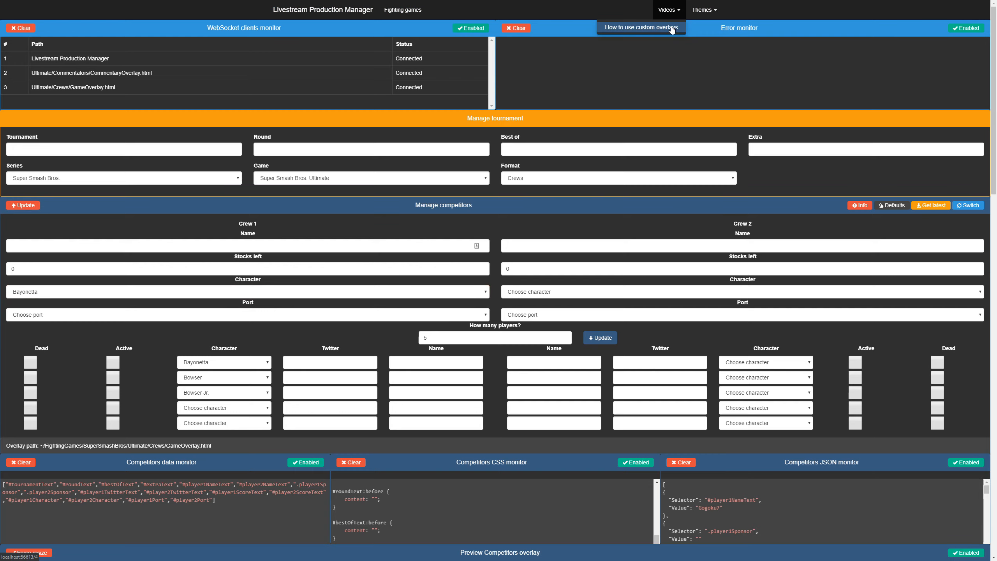
pyautogui.click(672, 28)
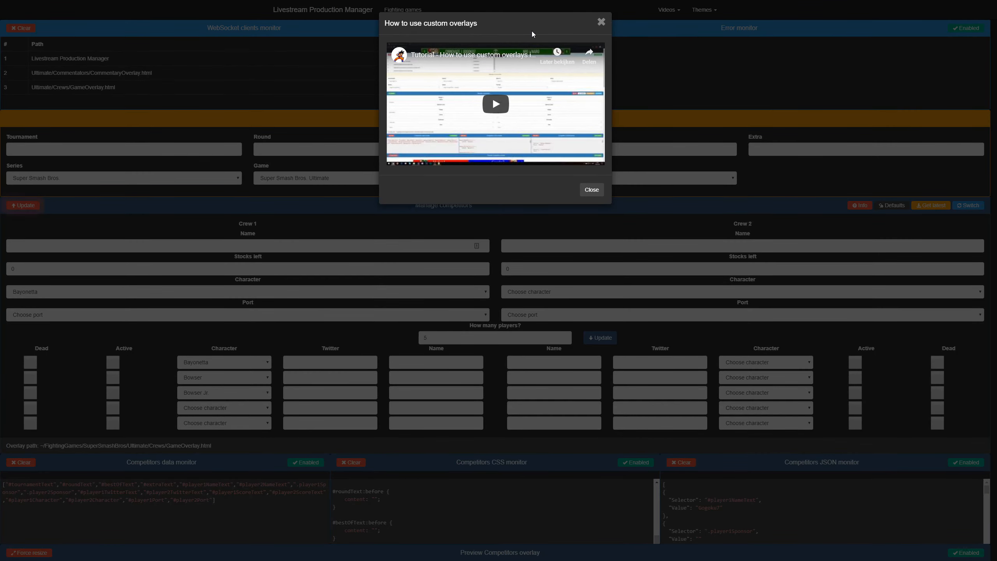
pyautogui.click(501, 112)
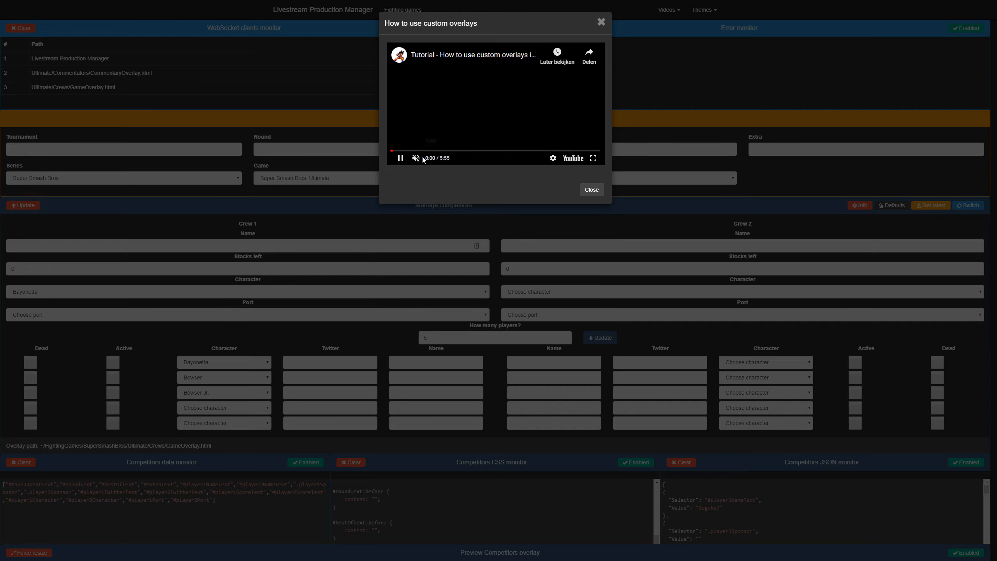
# - Skim through the custom overlays tutorial video to near its end and close it
pyautogui.click(405, 151)
pyautogui.click(427, 151)
pyautogui.click(445, 151)
pyautogui.click(462, 152)
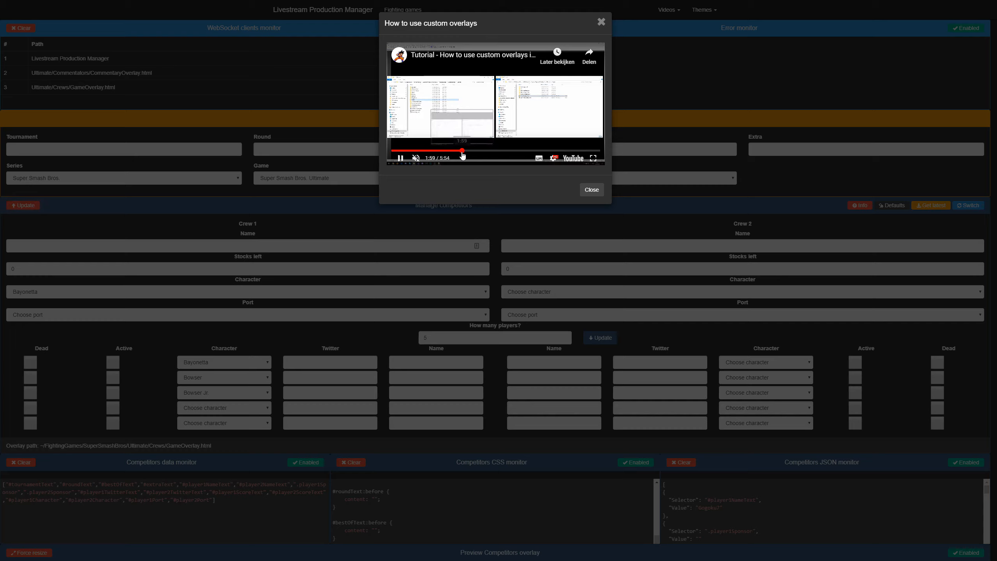
pyautogui.click(475, 152)
pyautogui.click(490, 152)
pyautogui.click(509, 152)
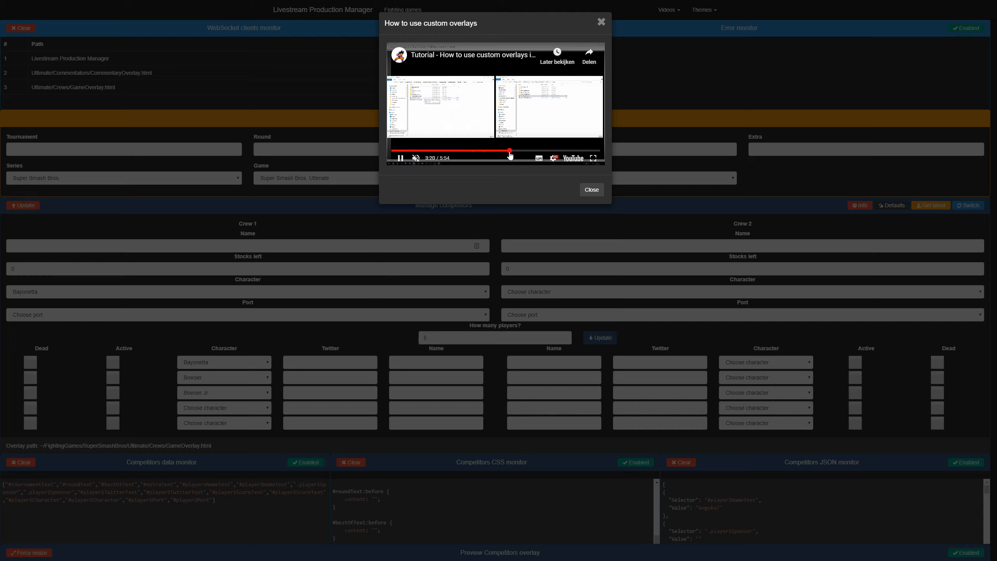
pyautogui.click(532, 152)
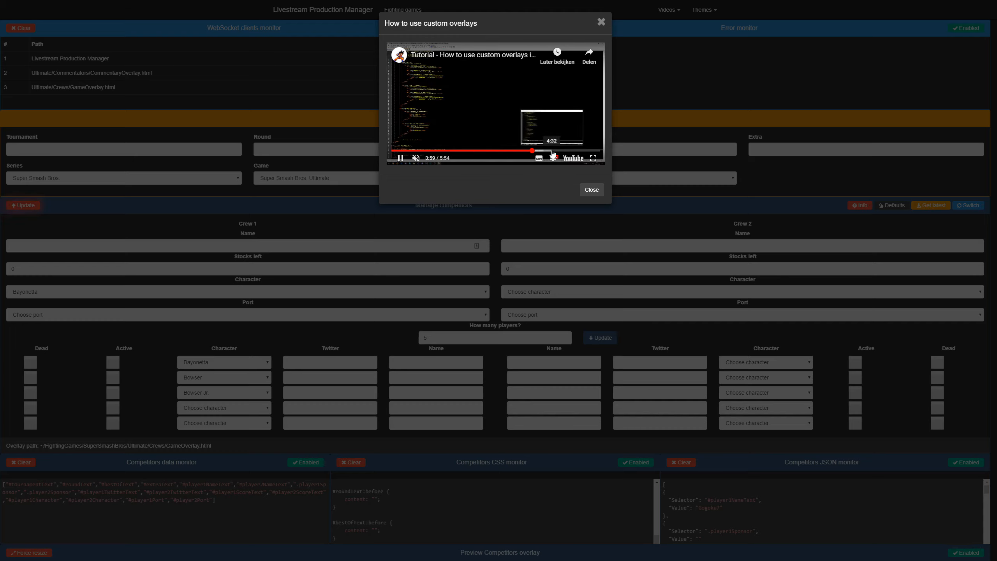
pyautogui.click(565, 152)
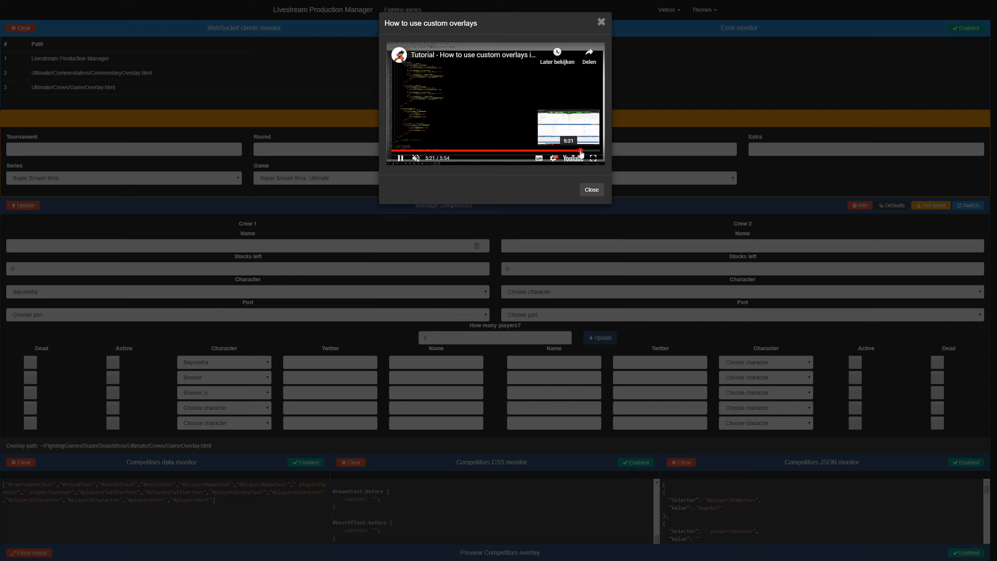
pyautogui.click(593, 151)
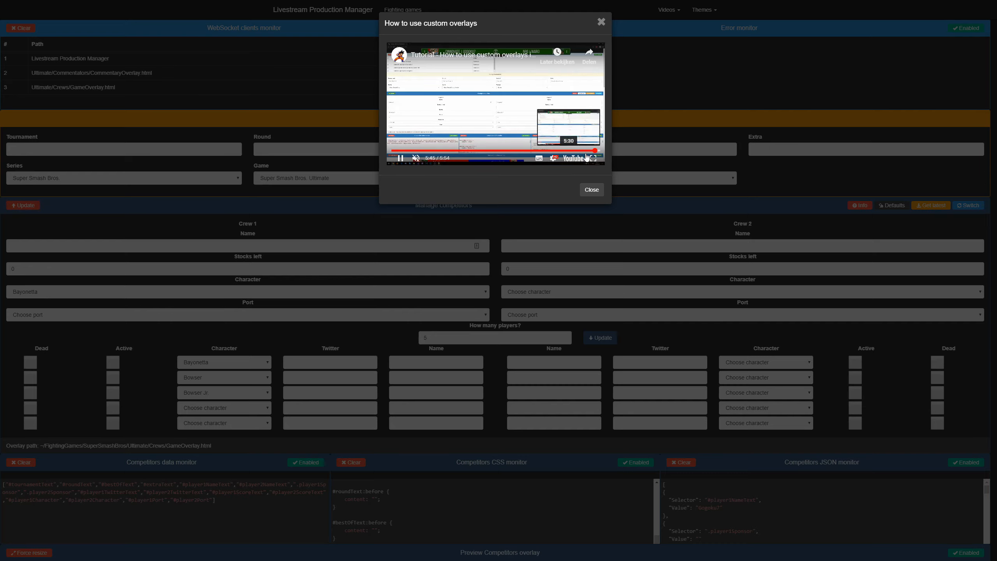
pyautogui.click(592, 191)
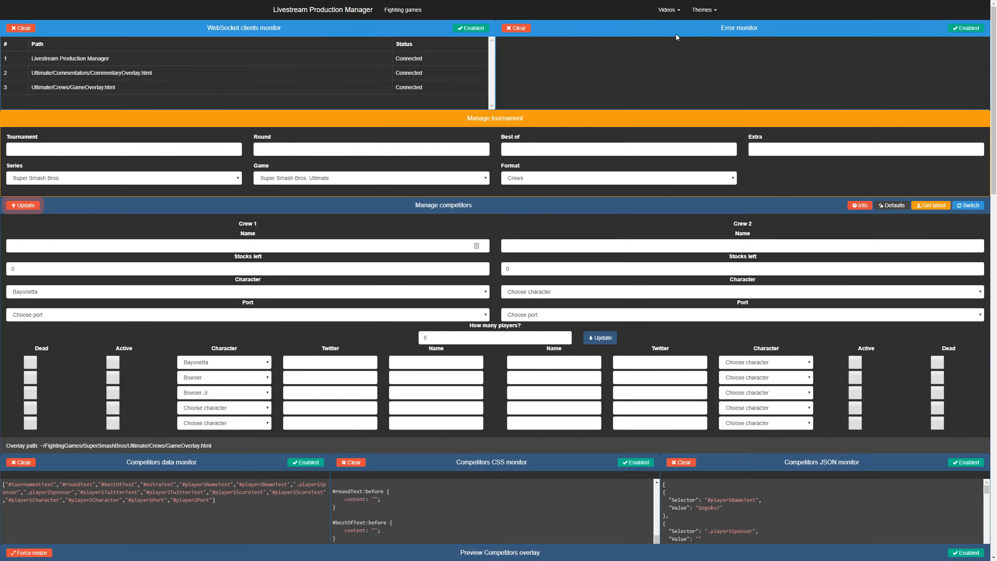
# - Examine the Crews overlay in the competitors preview
pyautogui.click(669, 12)
pyautogui.click(703, 52)
pyautogui.scroll(-20, 831, 169)
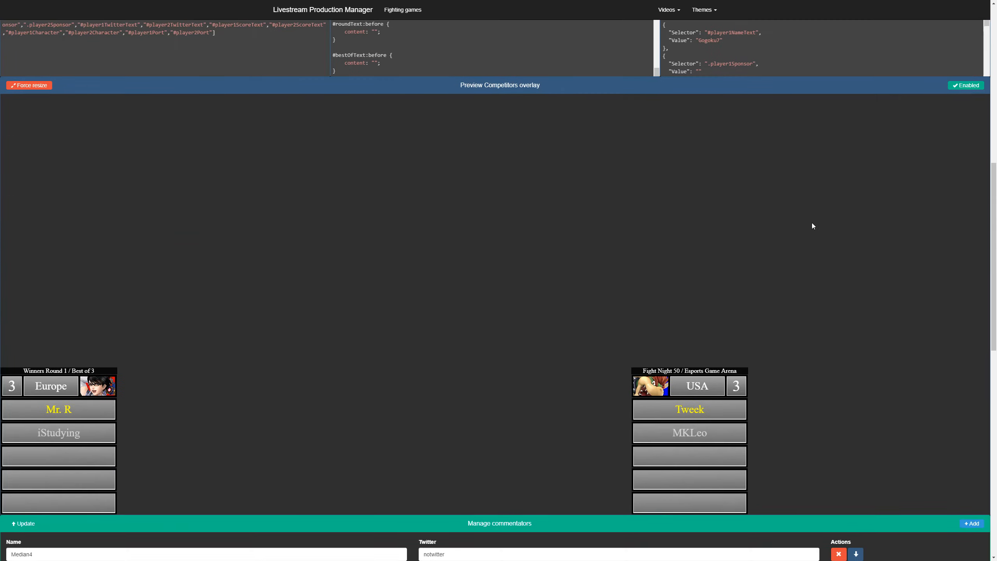
# - Review the commentators management area and its overlay preview, and open the version information page from the site footer
pyautogui.scroll(-3, 822, 403)
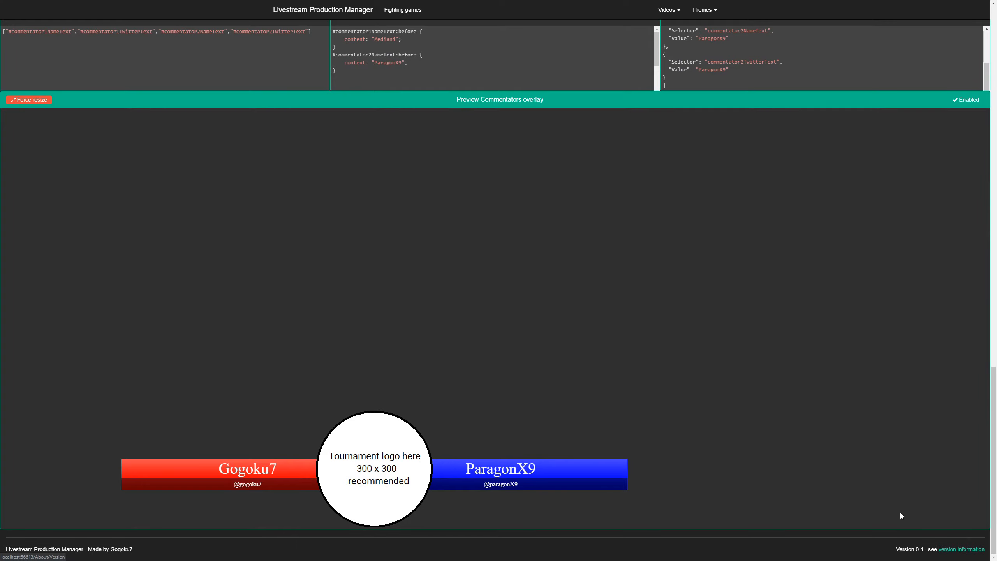
pyautogui.scroll(5, 119, 138)
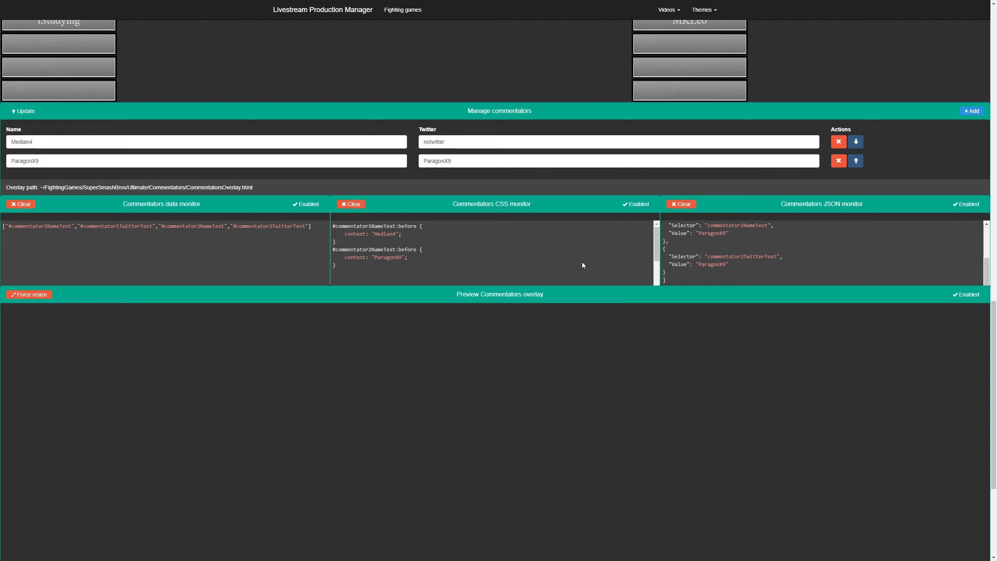
pyautogui.scroll(-5, 630, 279)
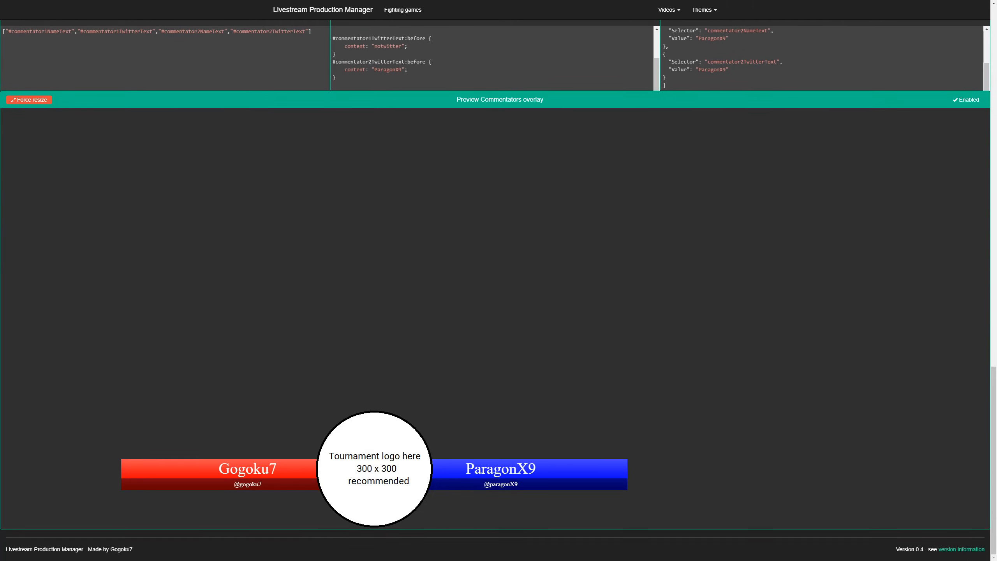
pyautogui.click(960, 550)
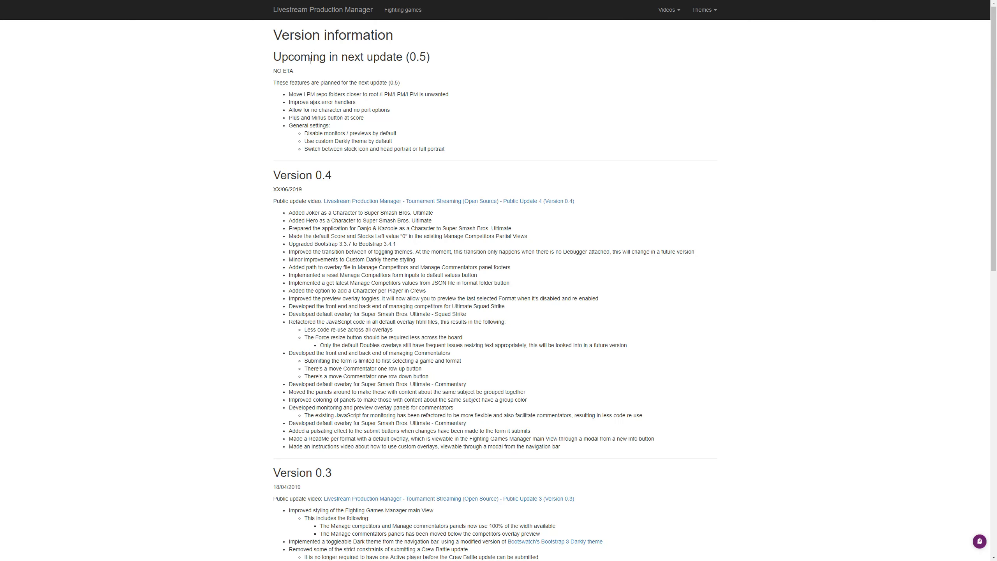
# - Review the features planned for version 0.5 and the Version 0.4 changelog, highlighting each list while reading
pyautogui.moveTo(284, 96); pyautogui.dragTo(460, 154)
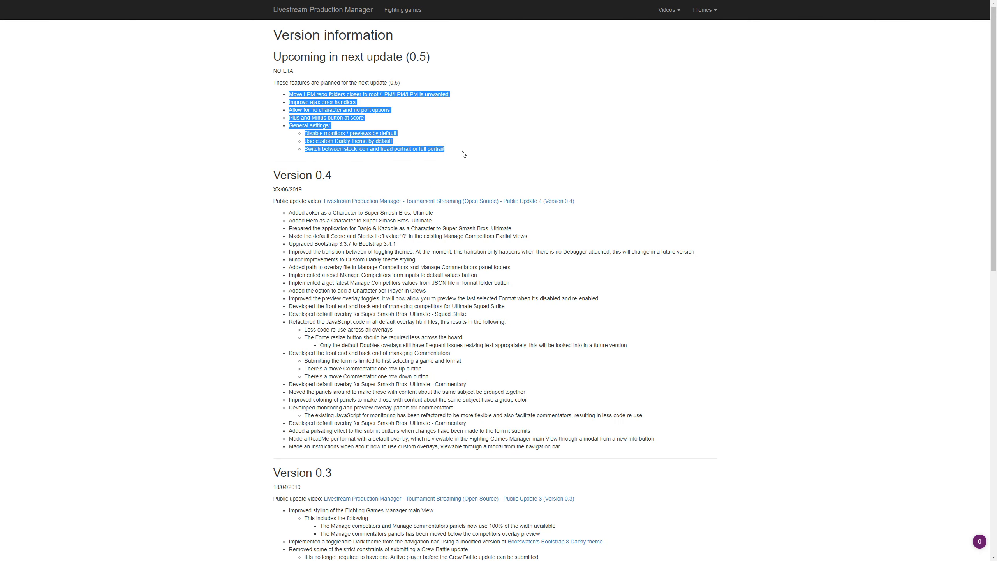
pyautogui.click(468, 151)
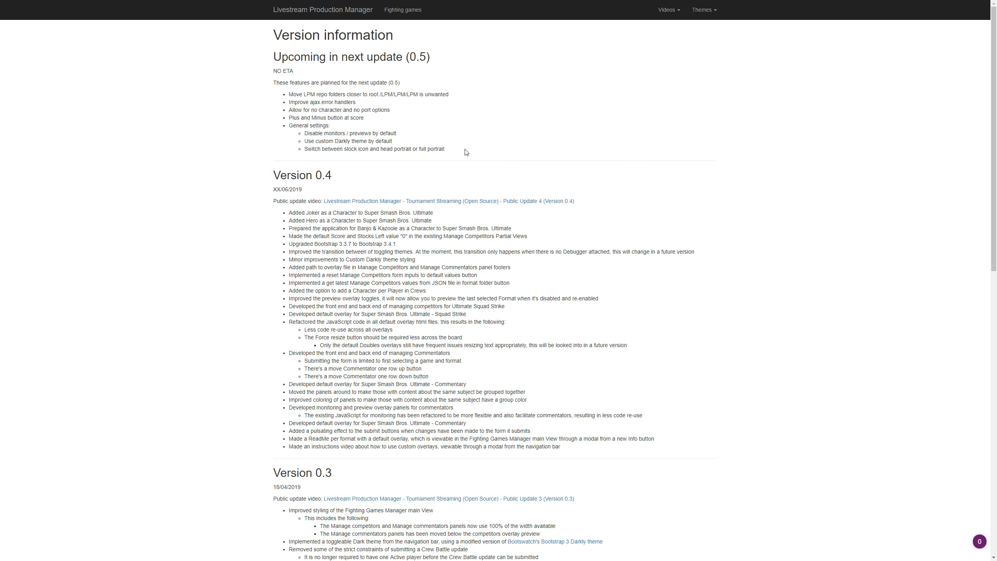
pyautogui.scroll(-2, 506, 215)
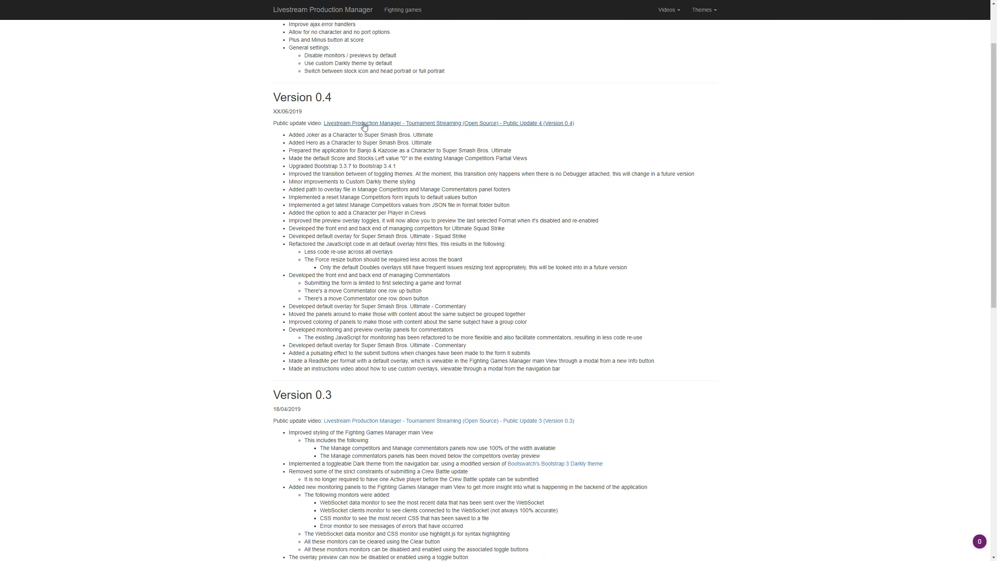
pyautogui.moveTo(290, 134); pyautogui.dragTo(611, 365)
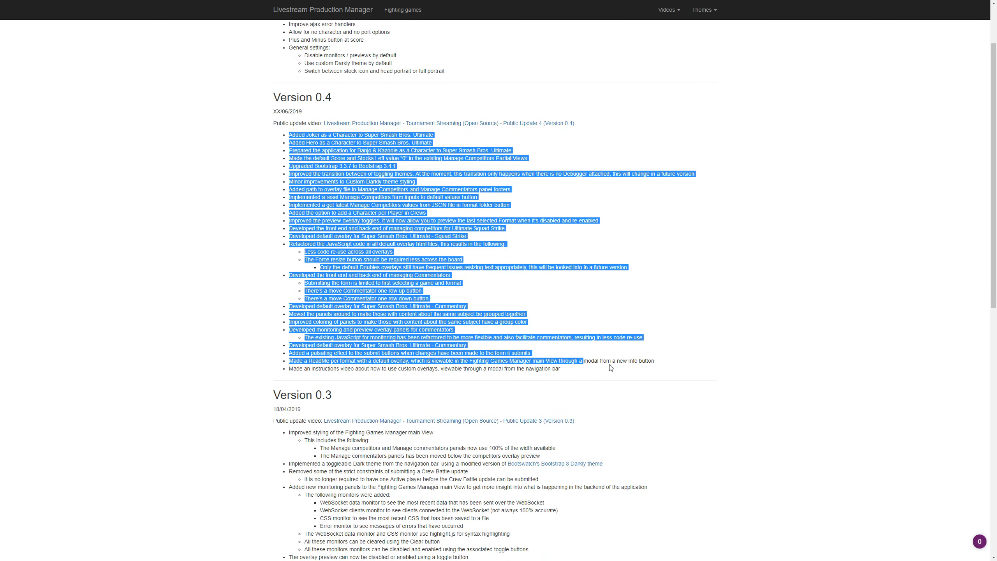
pyautogui.click(611, 365)
pyautogui.scroll(2, 604, 291)
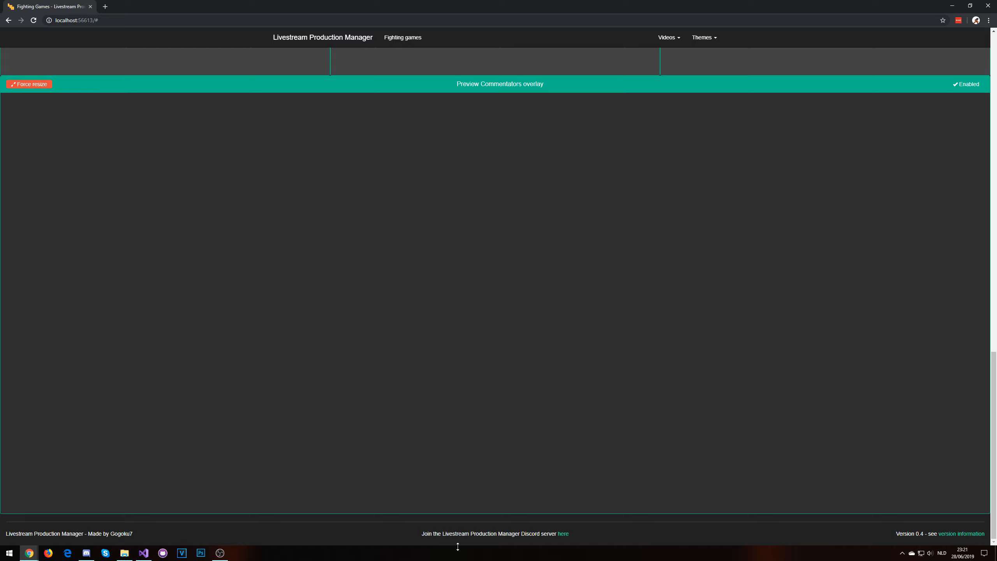
# - Point out the Discord server invitation in the page footer and switch to the Livestream Production Manager server in Discord
pyautogui.moveTo(432, 538); pyautogui.dragTo(500, 535)
pyautogui.click(579, 541)
pyautogui.click(86, 553)
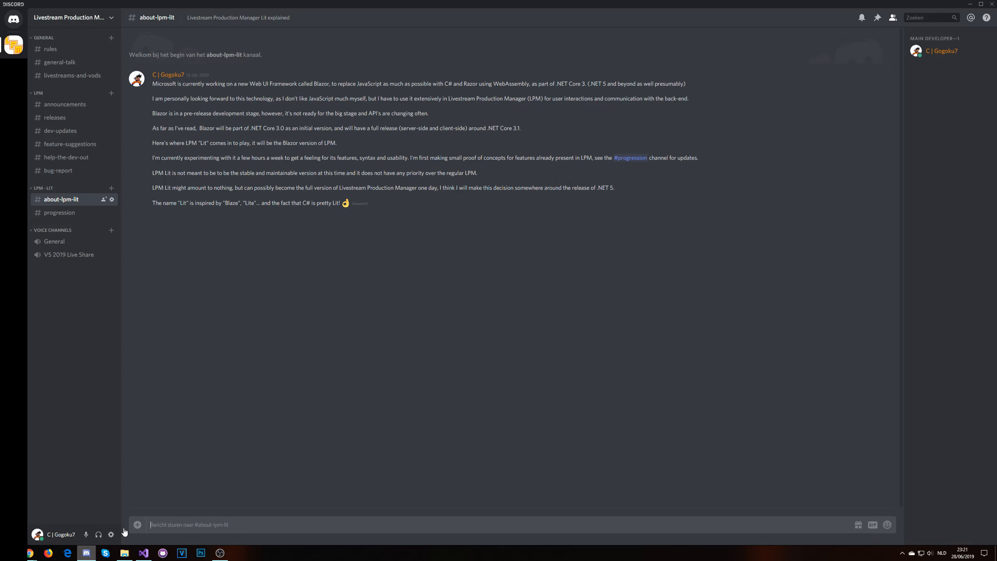
# - Browse the server's announcements, general-talk, releases, dev-updates and feature-suggestions channels
pyautogui.click(68, 111)
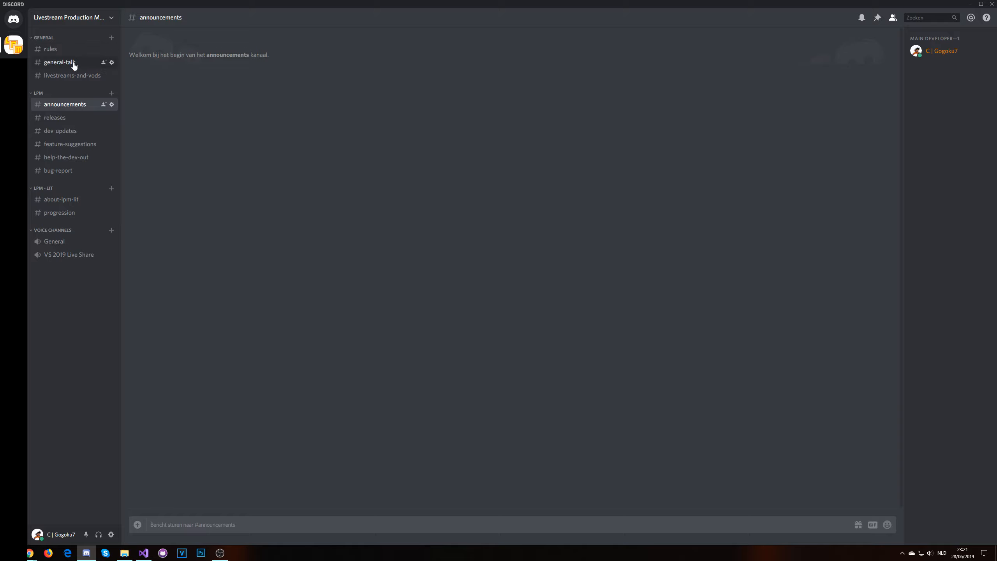
pyautogui.click(74, 64)
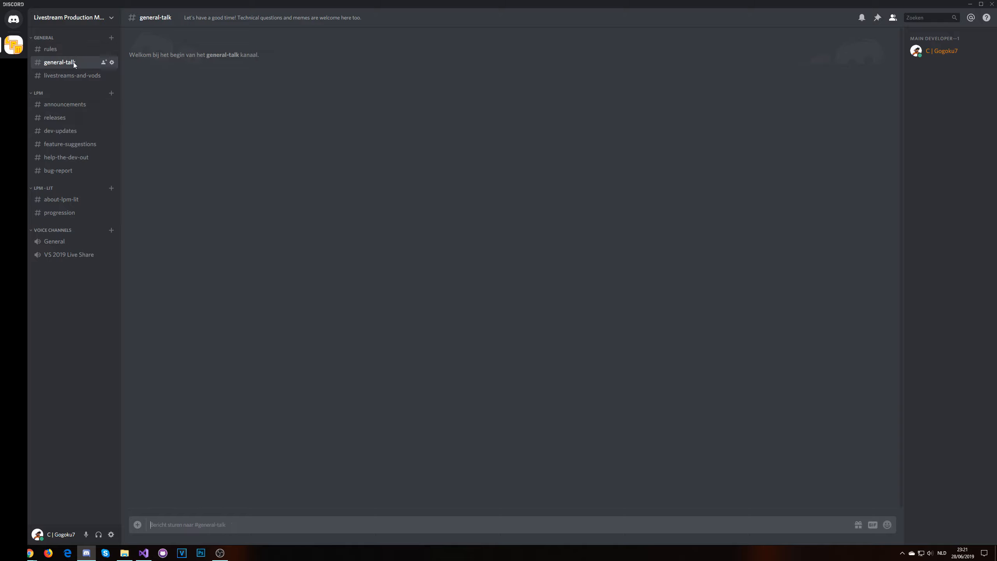
pyautogui.click(87, 105)
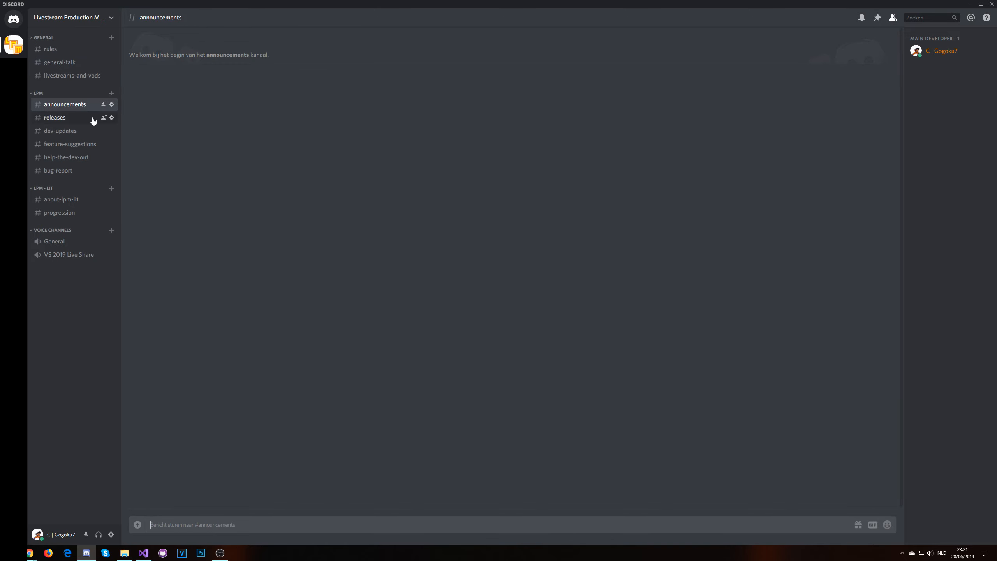
pyautogui.click(82, 120)
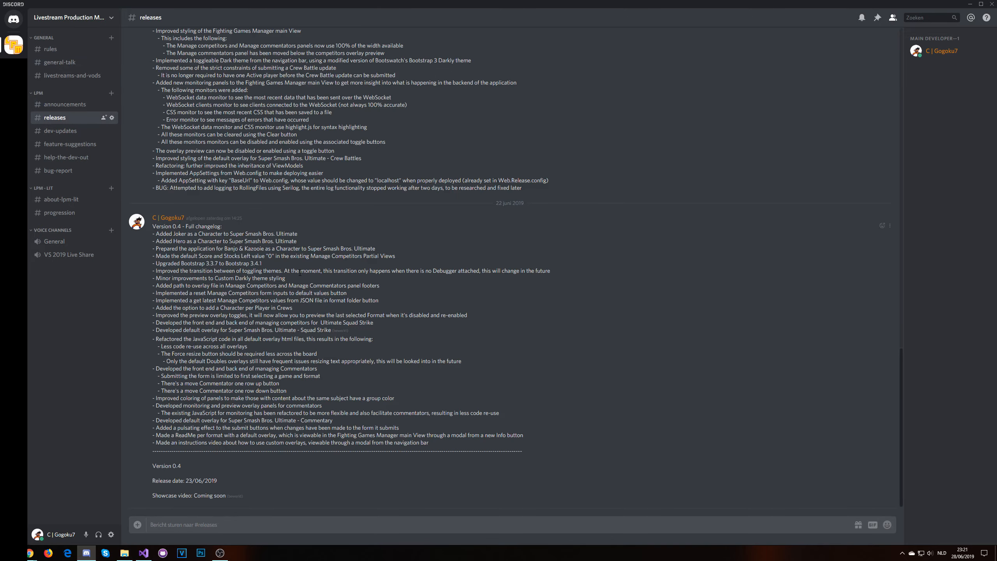
pyautogui.click(47, 132)
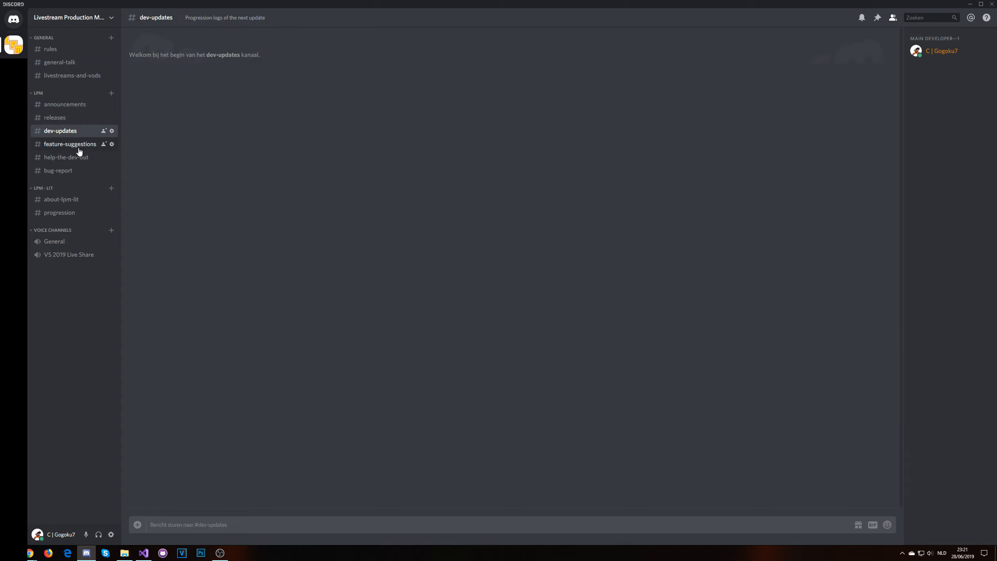
pyautogui.click(79, 149)
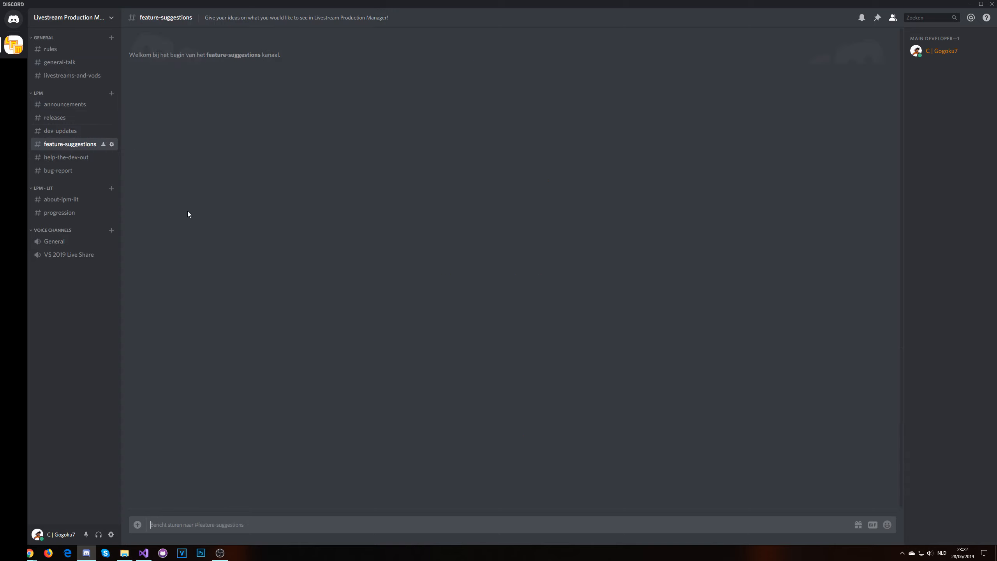
# - View the help-the-dev-out, bug-report, about-lpm-lit and progression channels, and return to bug-report
pyautogui.click(62, 158)
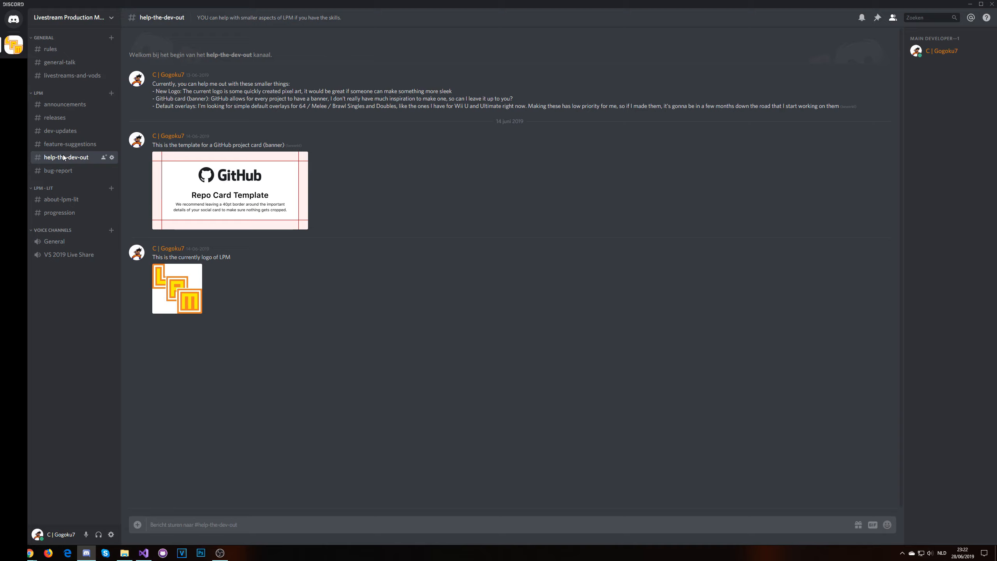
pyautogui.click(70, 170)
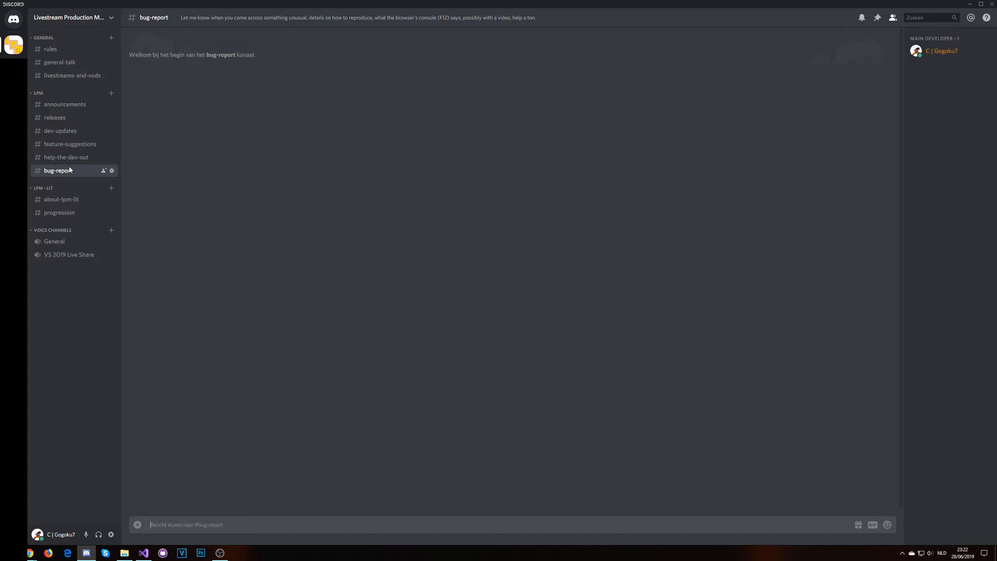
pyautogui.click(73, 198)
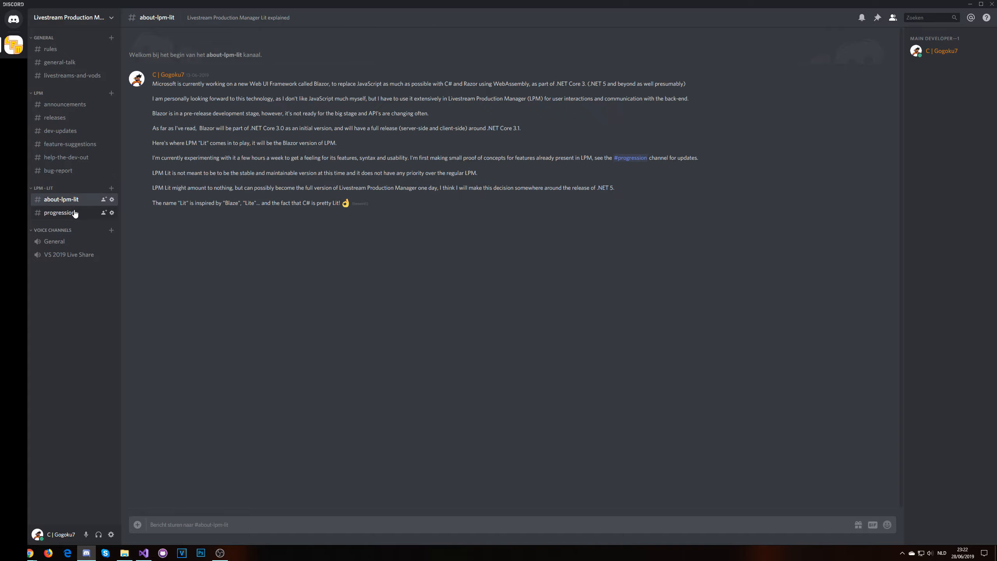
pyautogui.click(74, 214)
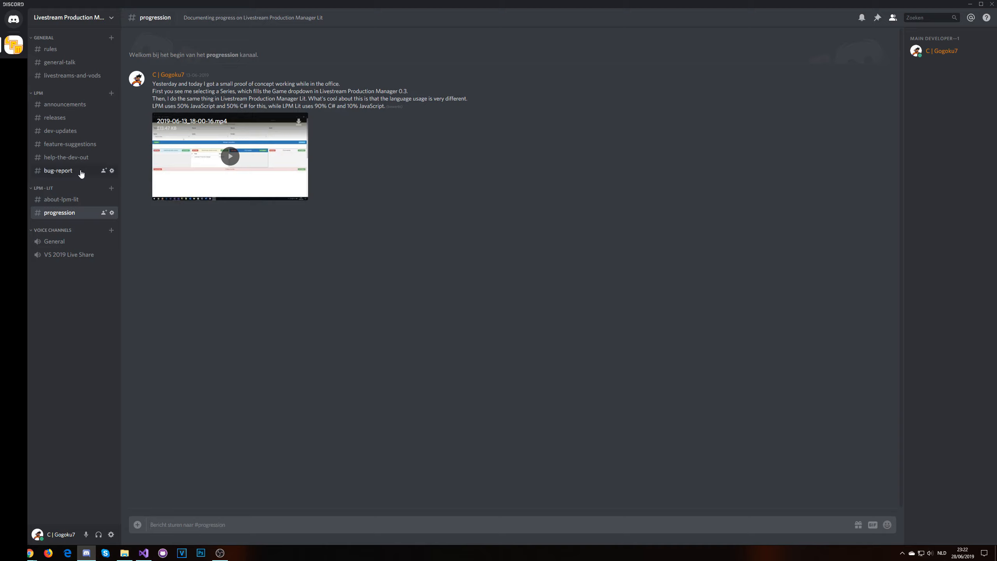
pyautogui.click(82, 173)
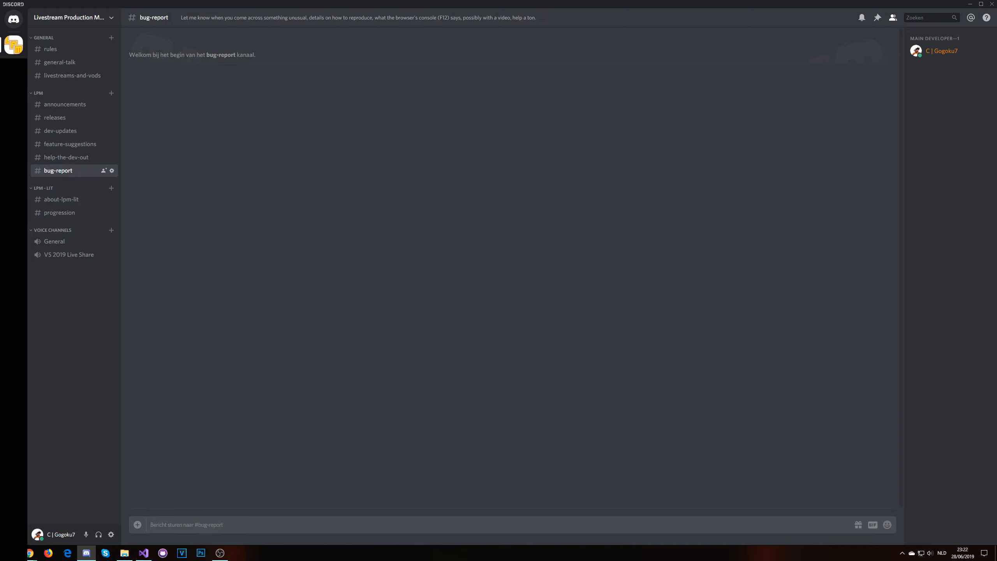